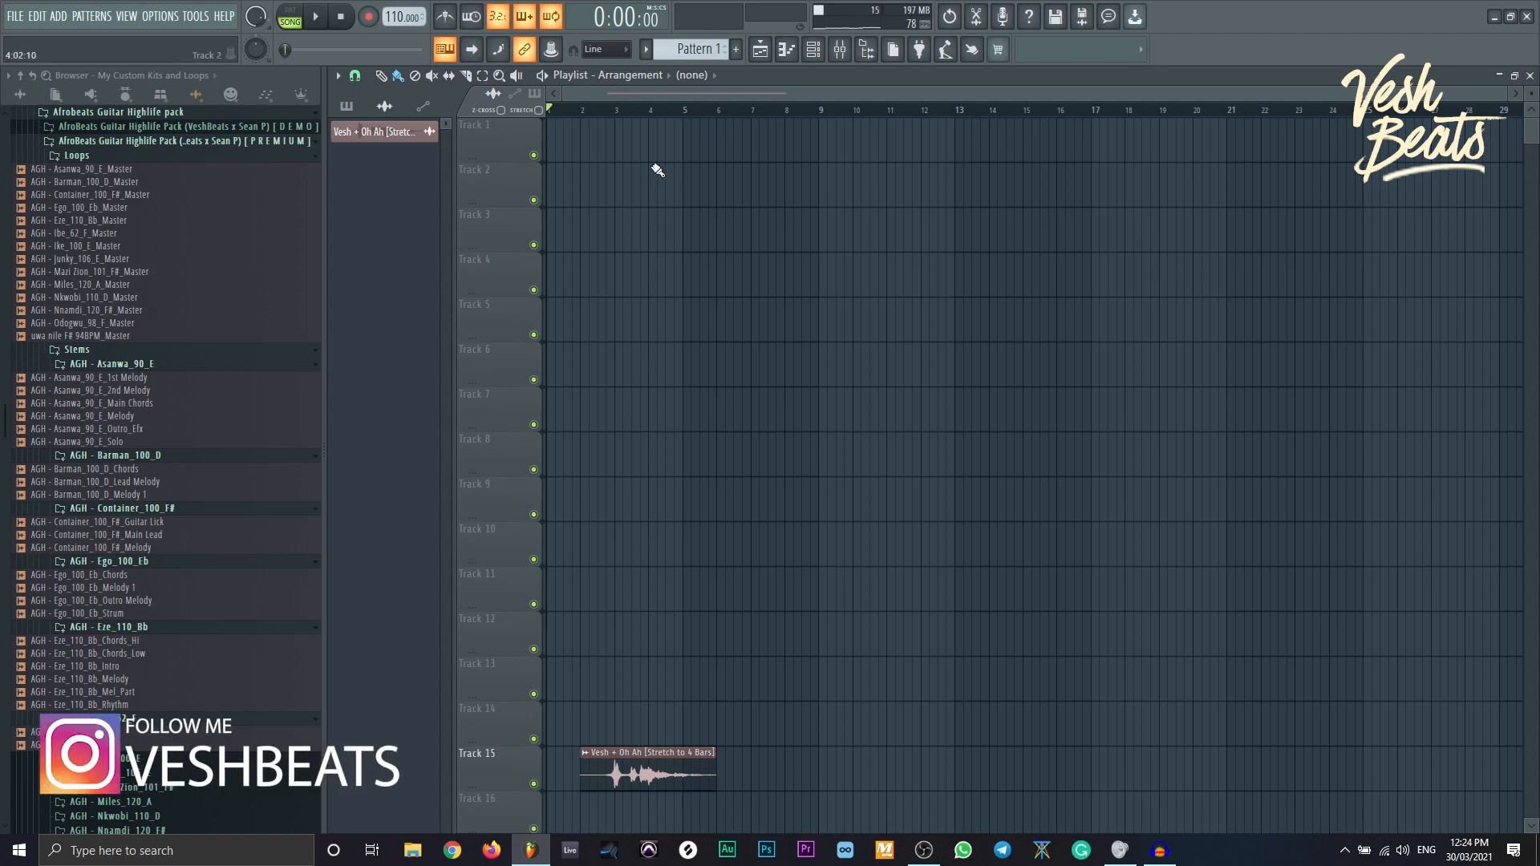
- Show the Channel rack with its filter set to All, revealing the Vesh + Oh Ah channel
left_click(813, 49)
left_click(531, 79)
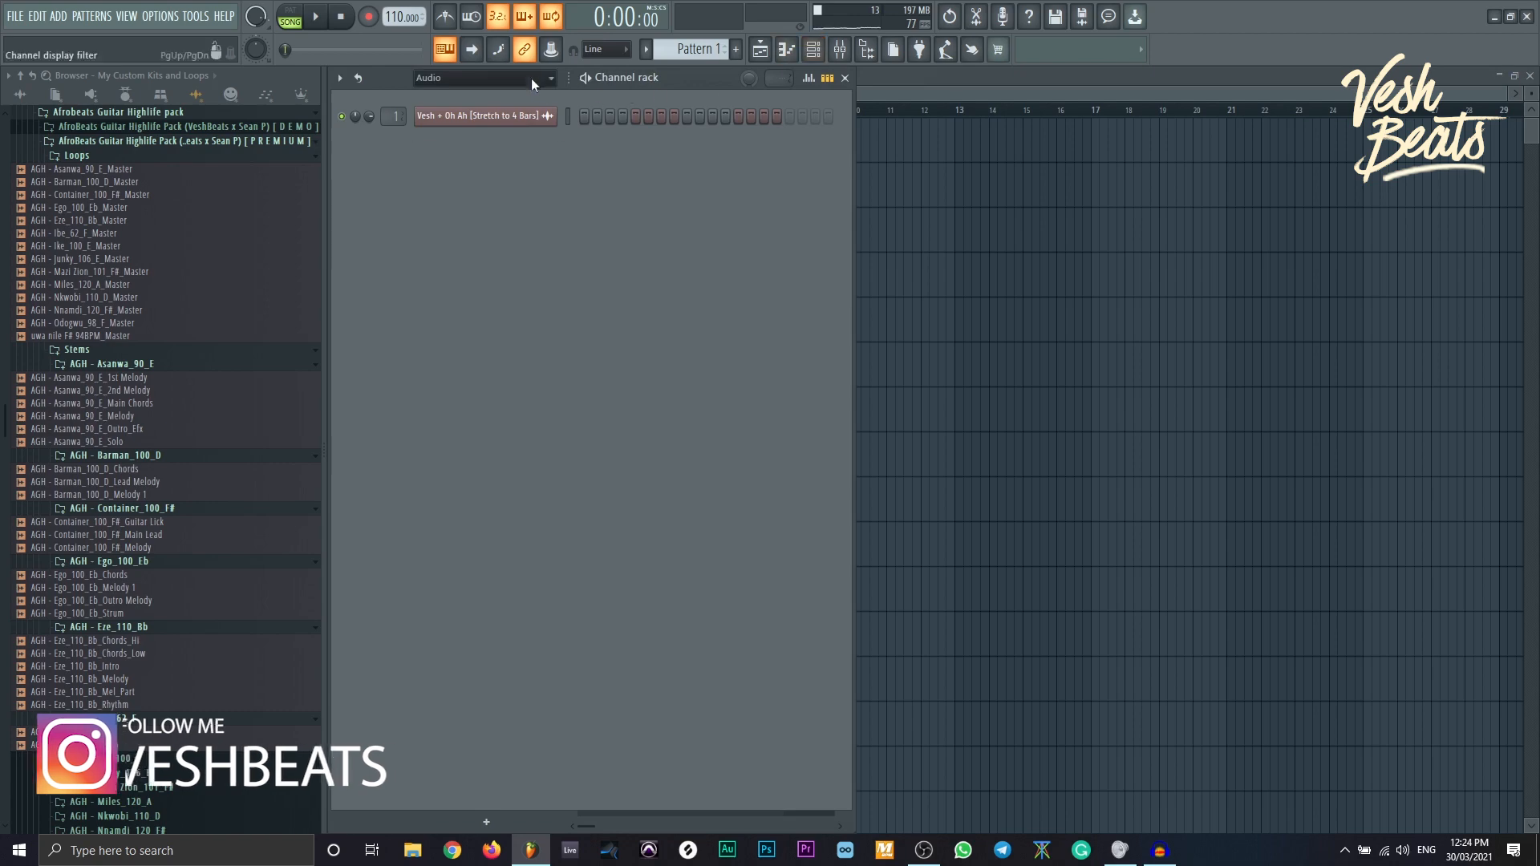
- Add Dakar Rim4 from the Ramoon FYA GANG Dumkit Rims folder with its first step on
left_click(517, 98)
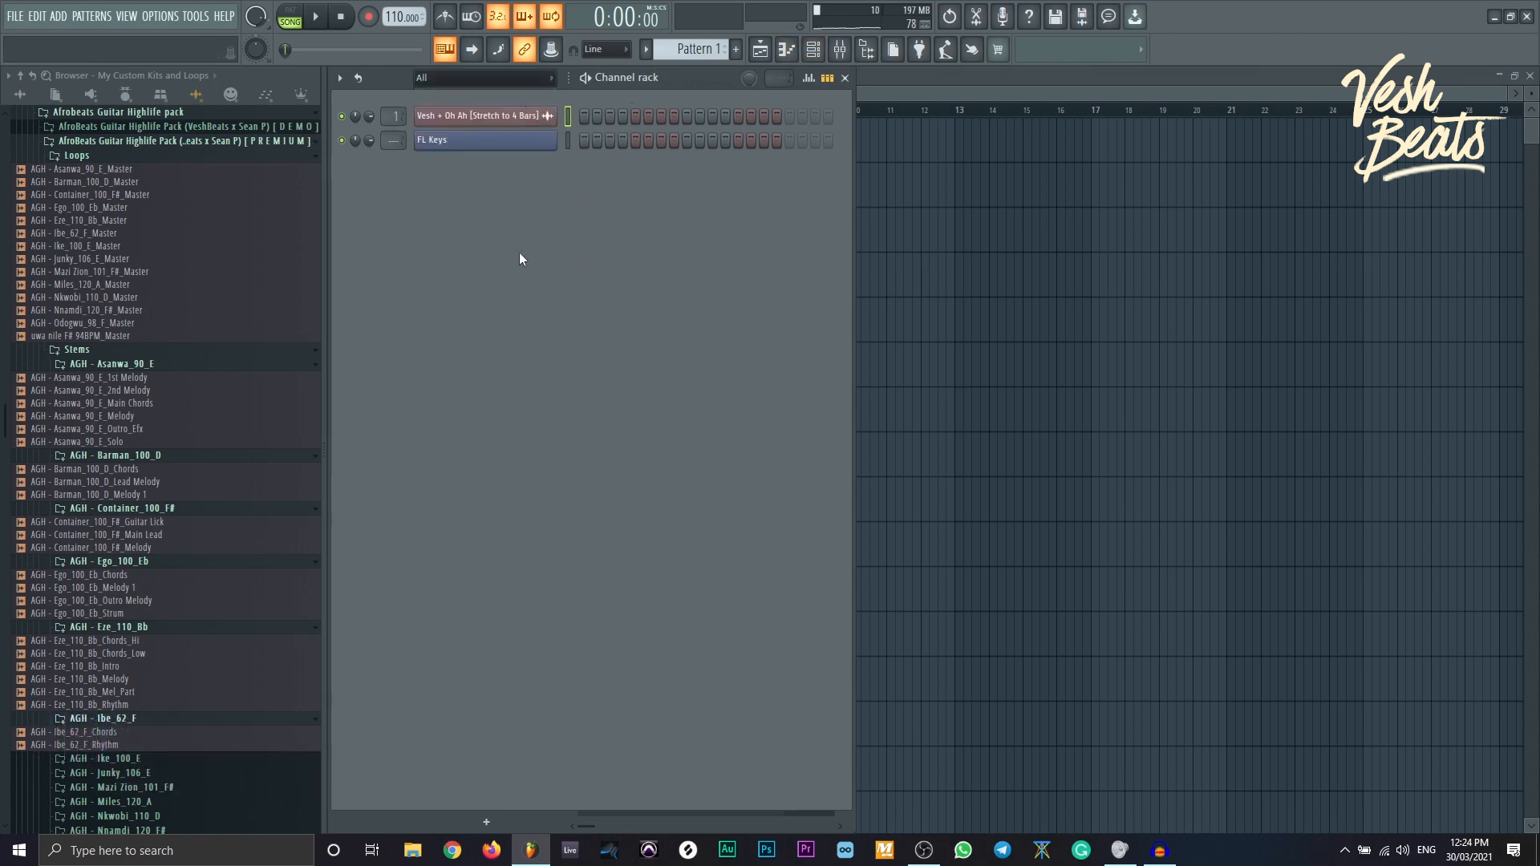
left_click(125, 95)
scroll(223, 609, "down", 5)
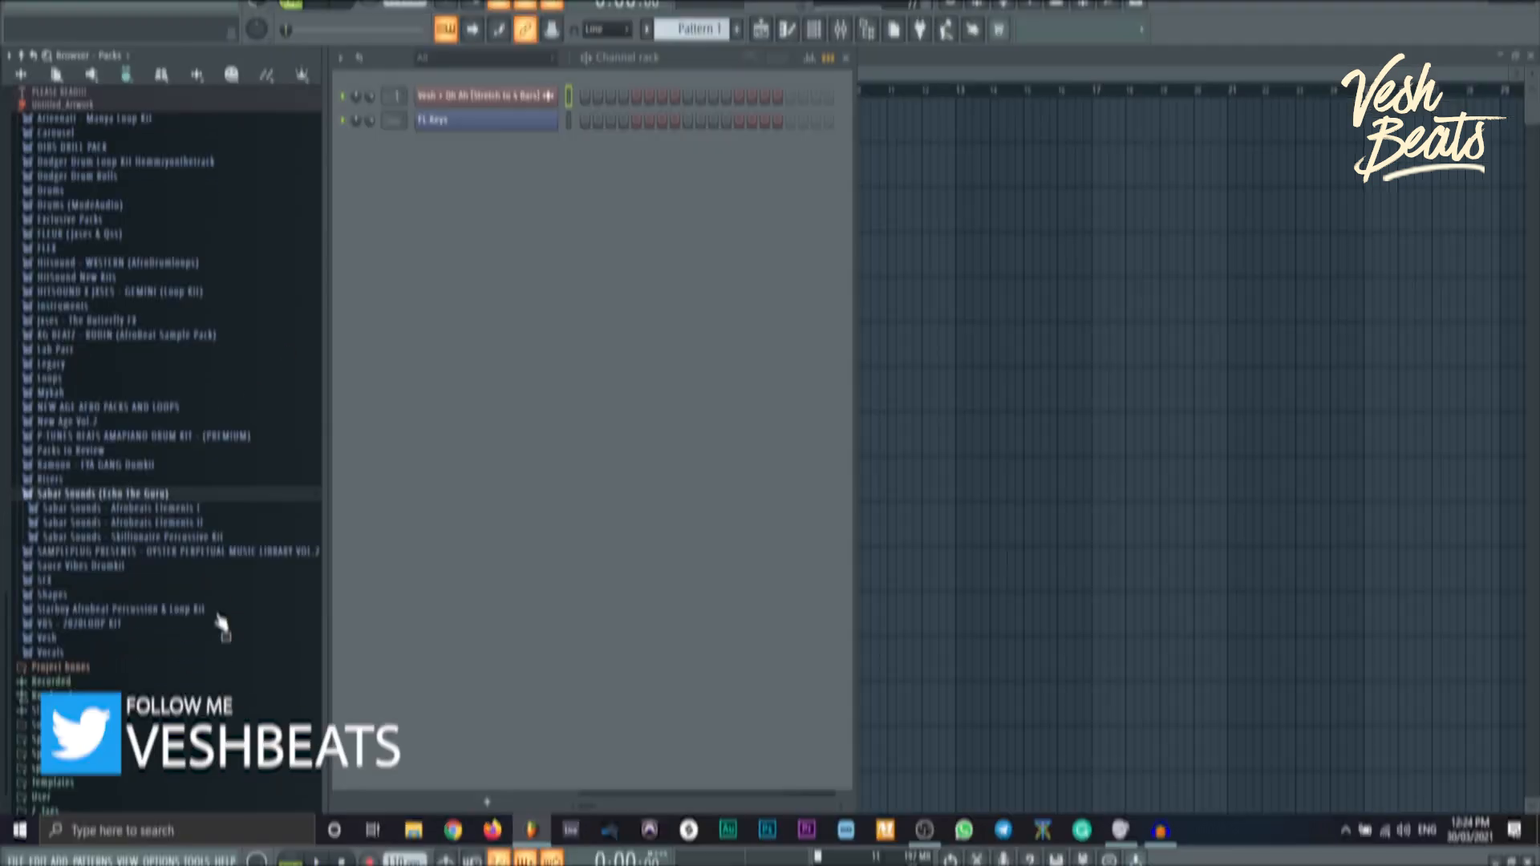
left_click(77, 481)
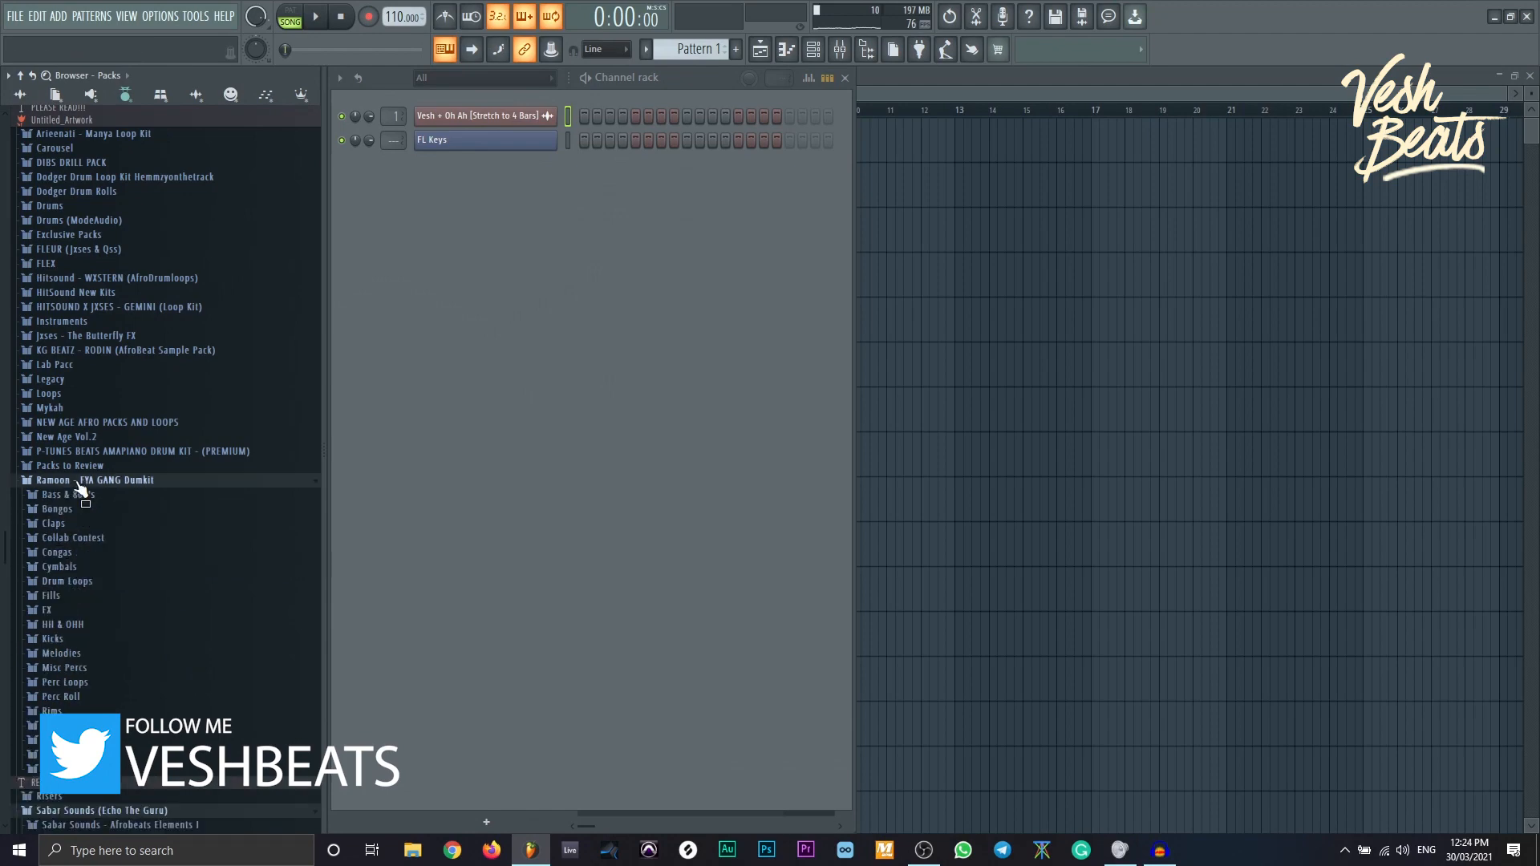
left_click(83, 713)
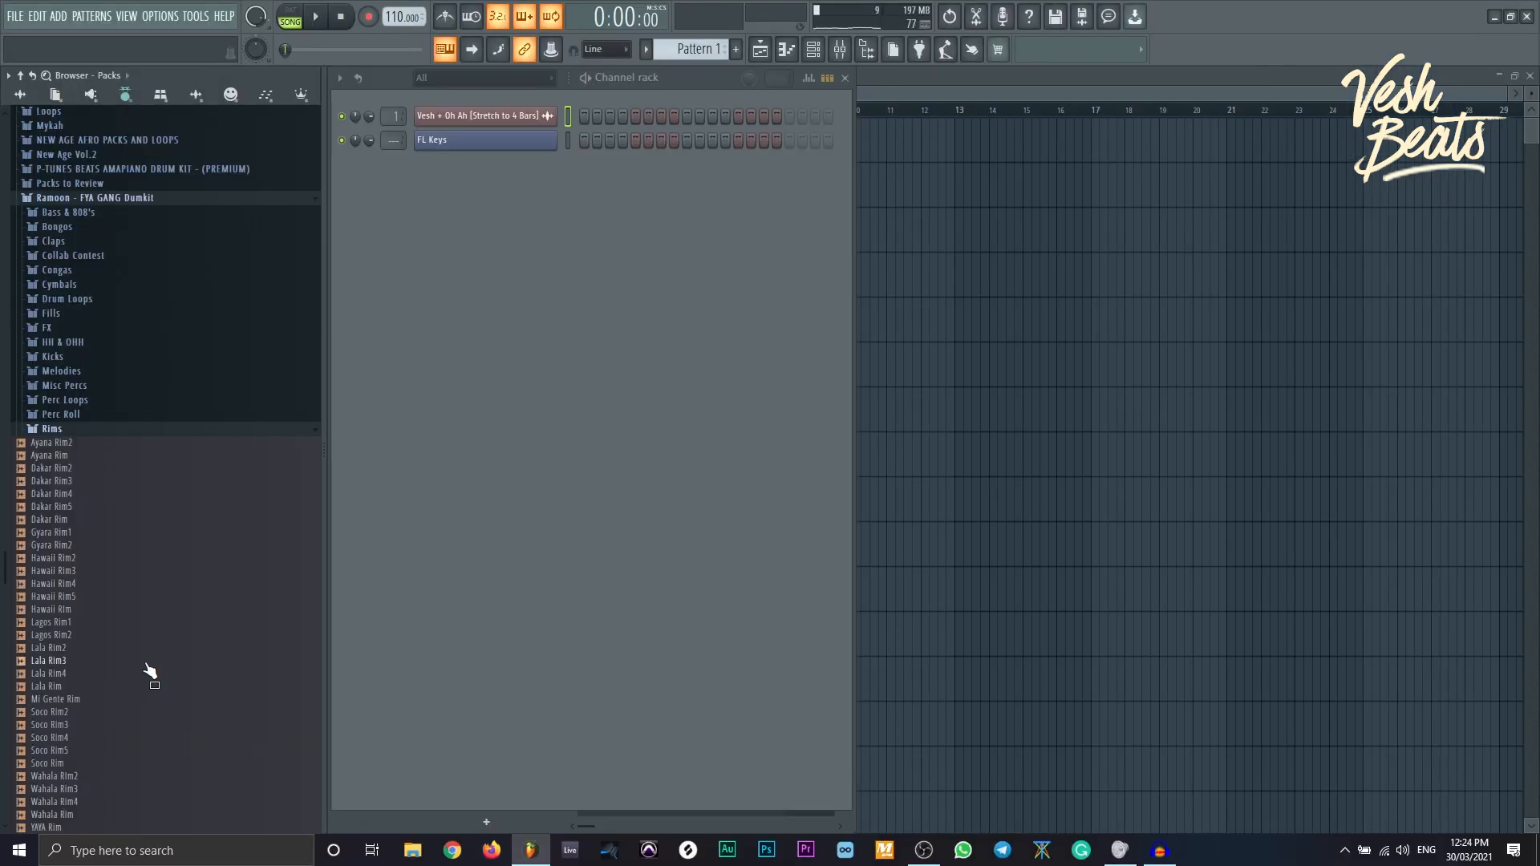
left_click(88, 497)
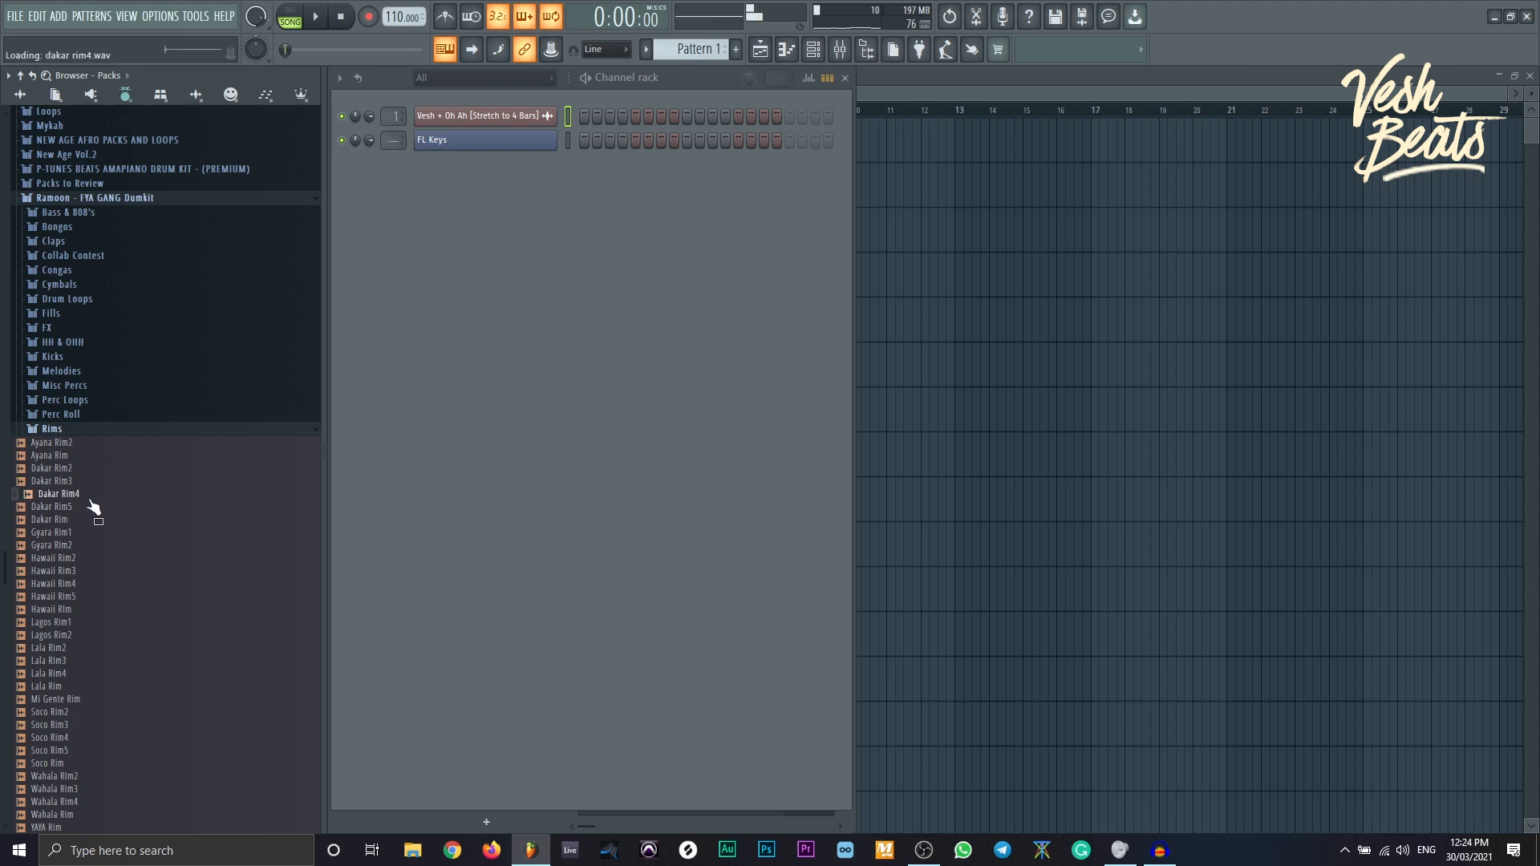
left_click_drag(86, 501, 452, 318)
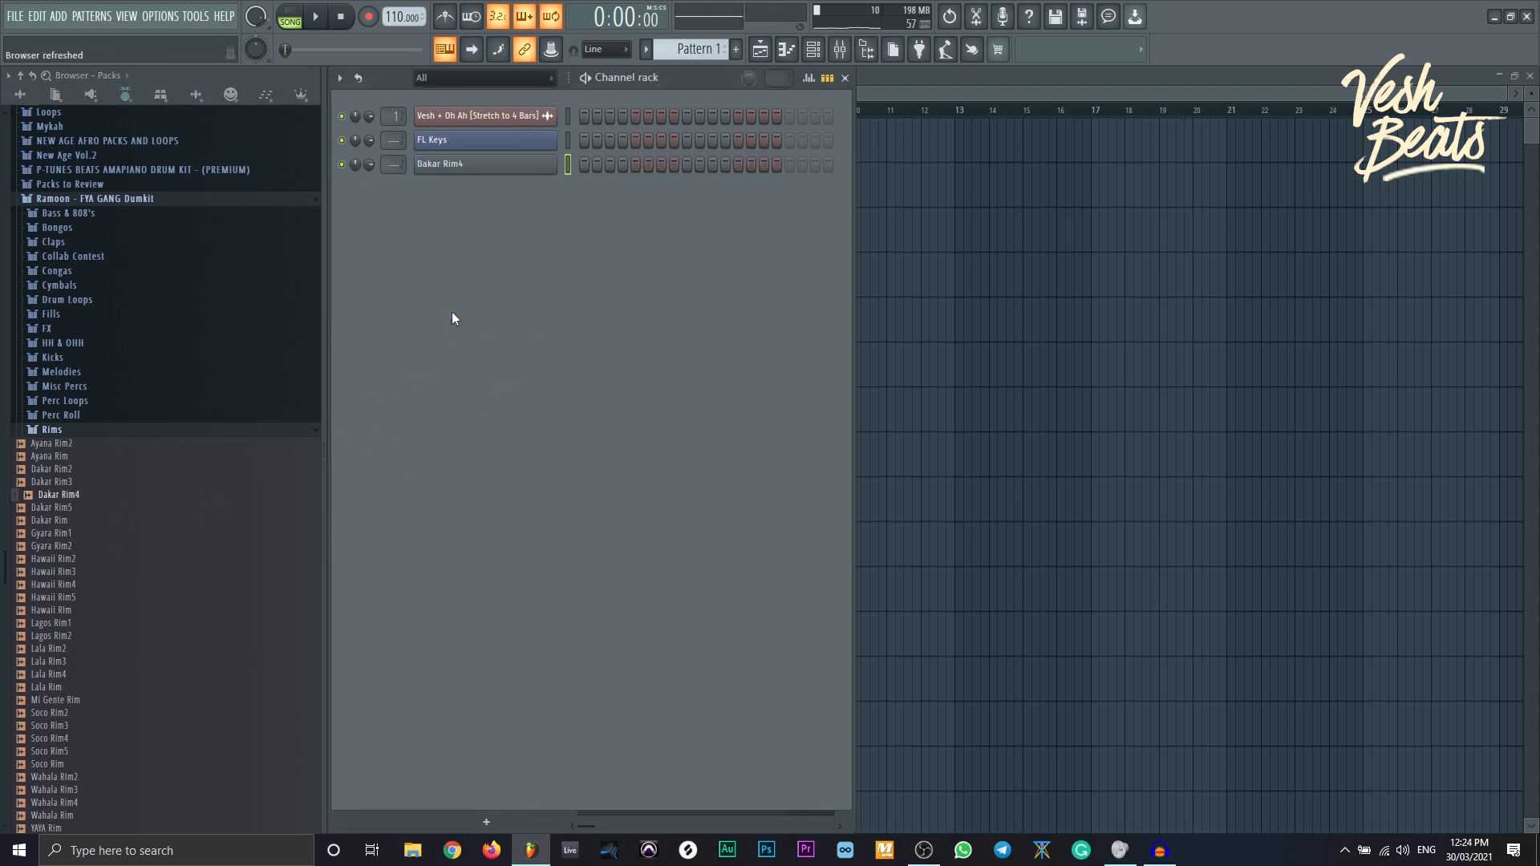
left_click(584, 166)
- Set the tempo to 103 BPM, restretch all channels, and bring up the playlist
left_click_drag(401, 16, 401, 38)
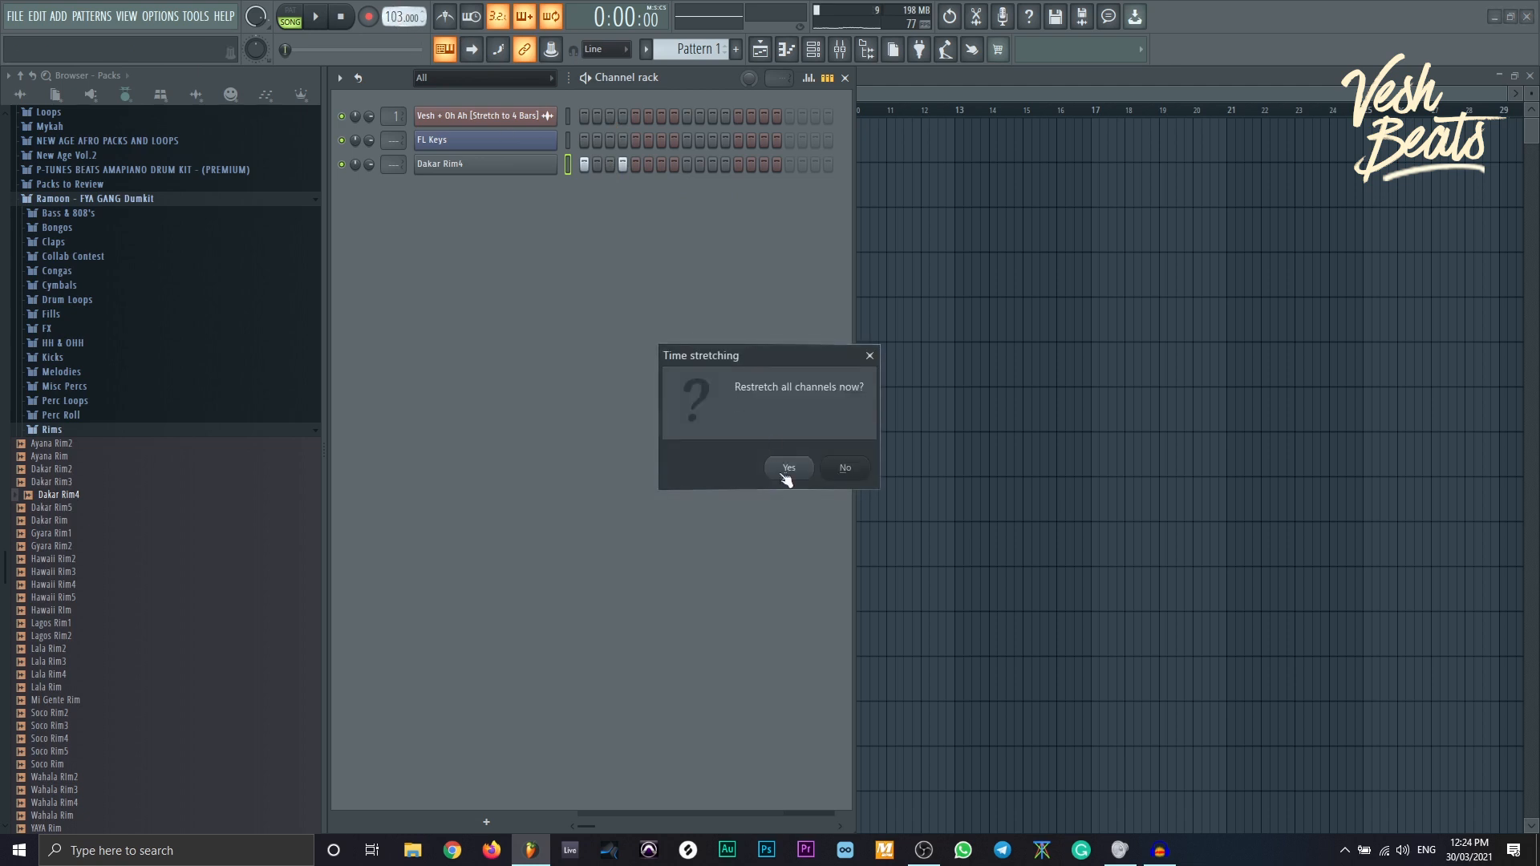
left_click(788, 472)
left_click_drag(856, 277, 1009, 293)
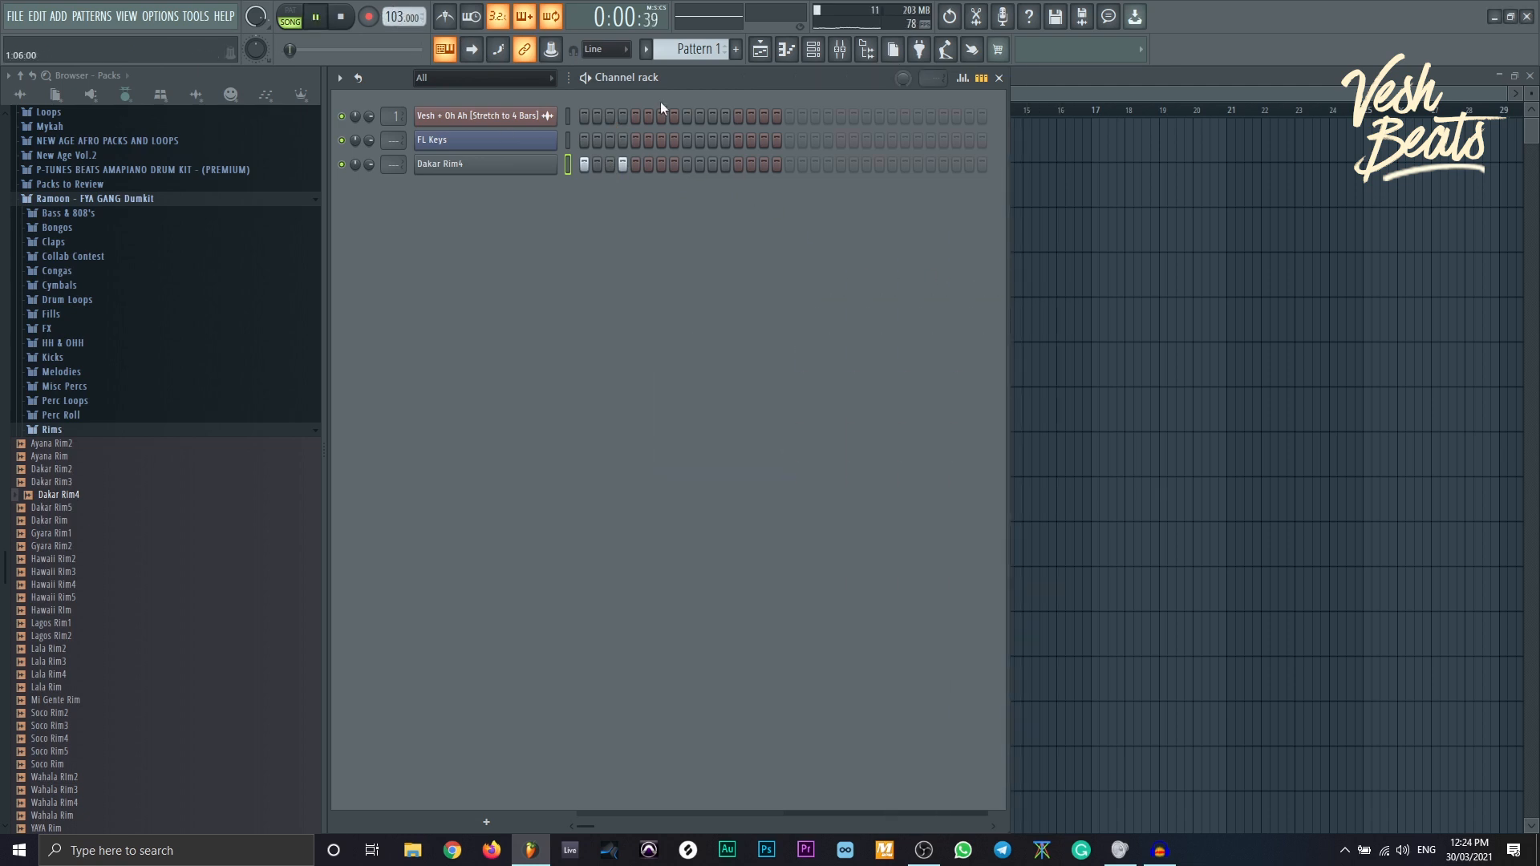
key("F5")
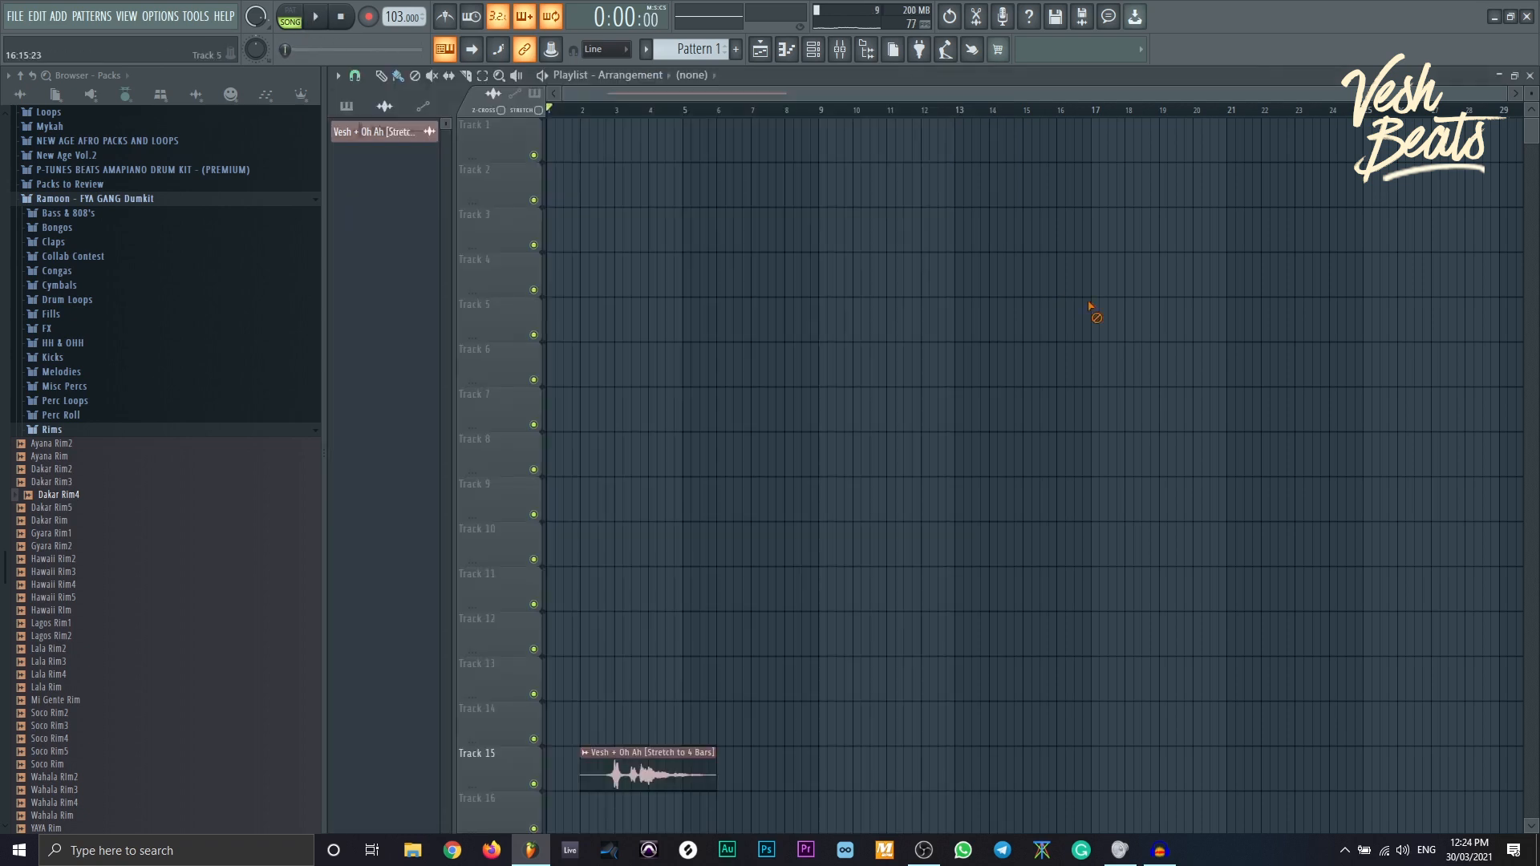
- Paint Pattern 1 on Track 1, remove the bar-2 and bar-4 clips, and loop bars 1–4
left_click_drag(549, 148, 647, 161)
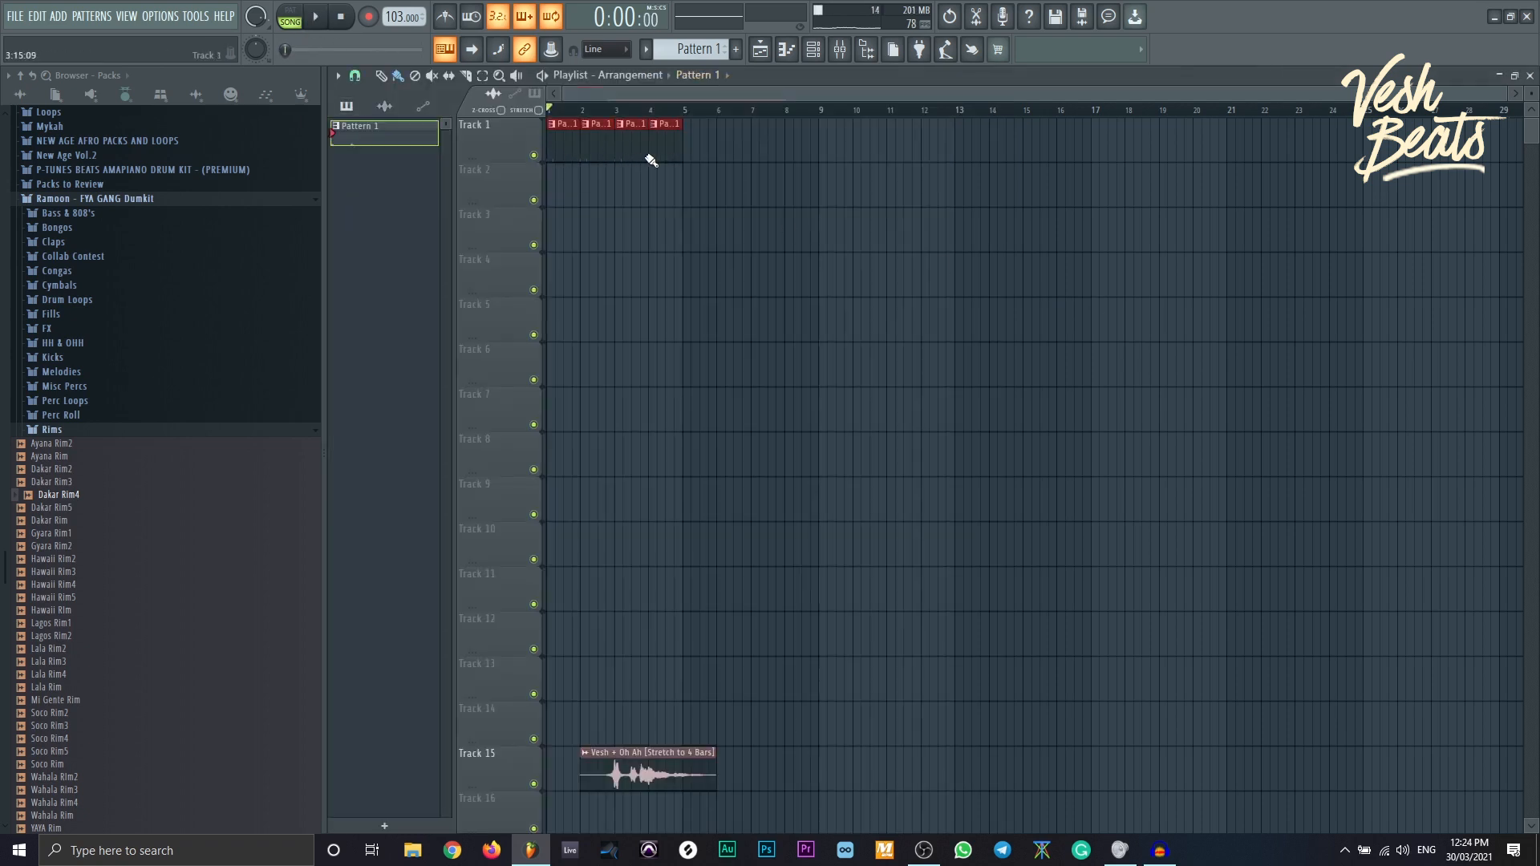
right_click(598, 153)
right_click(671, 153)
key("space")
left_click_drag(550, 111, 680, 115)
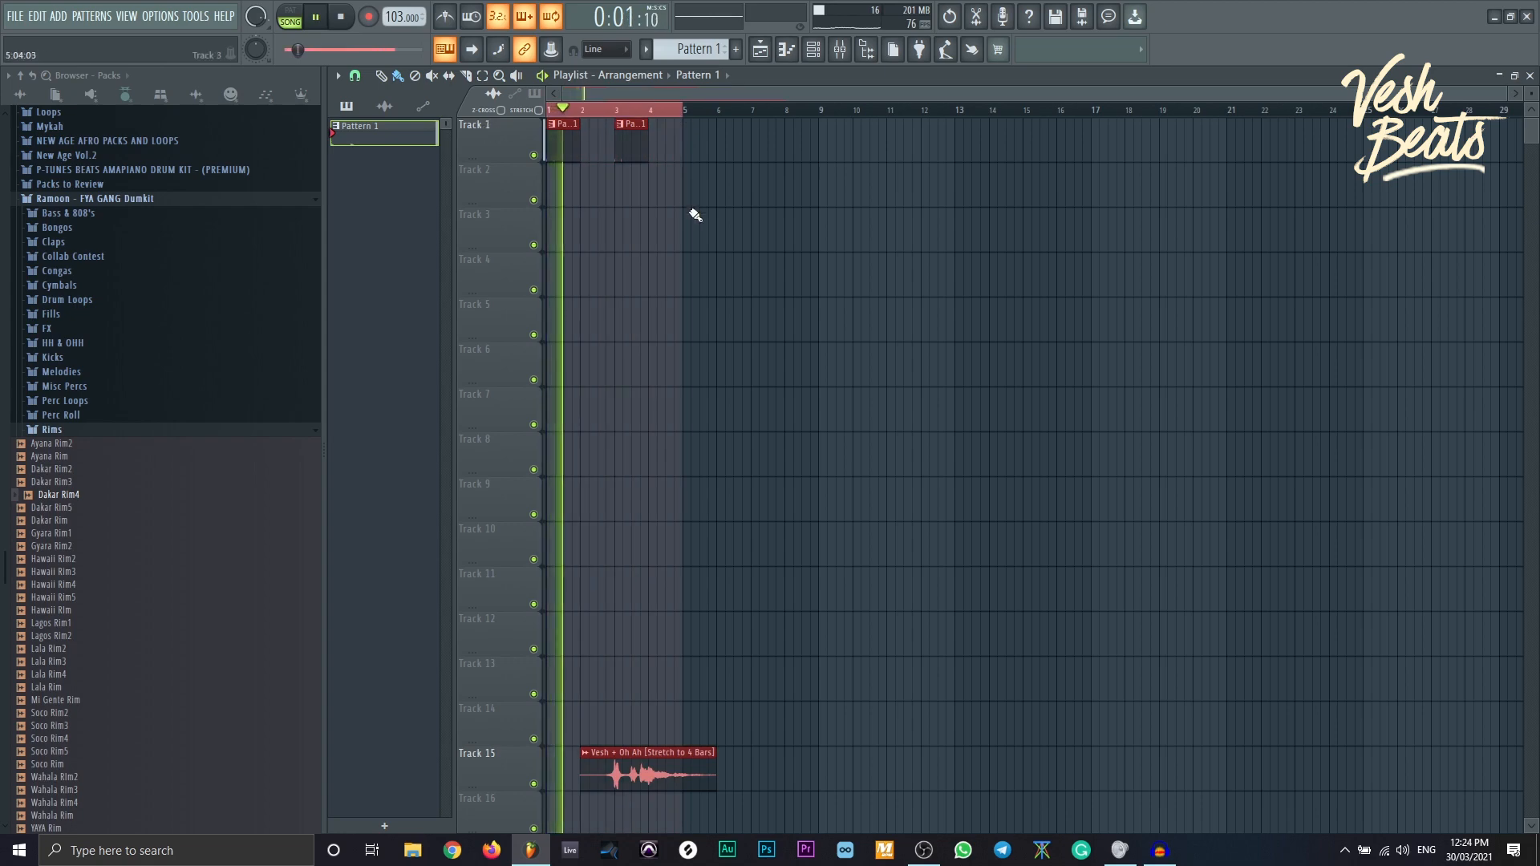
key("space")
- Program Dakar Rim4 hits on steps 4, 7, 11, 13, 20 and three later steps
left_click(813, 50)
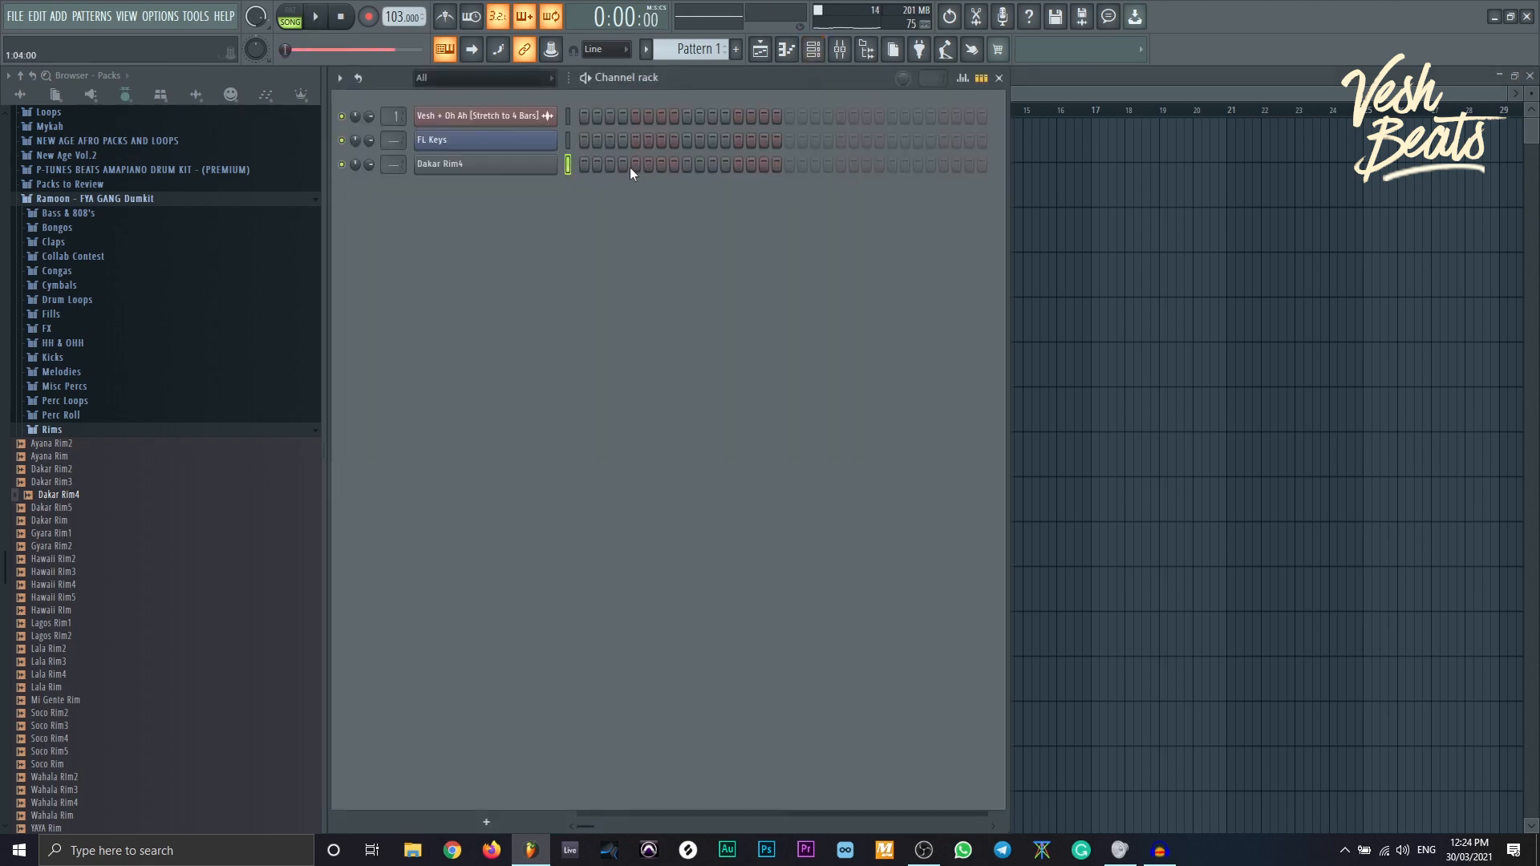
left_click(623, 164)
key("space")
left_click(661, 164)
left_click(712, 164)
left_click(738, 164)
left_click(827, 164)
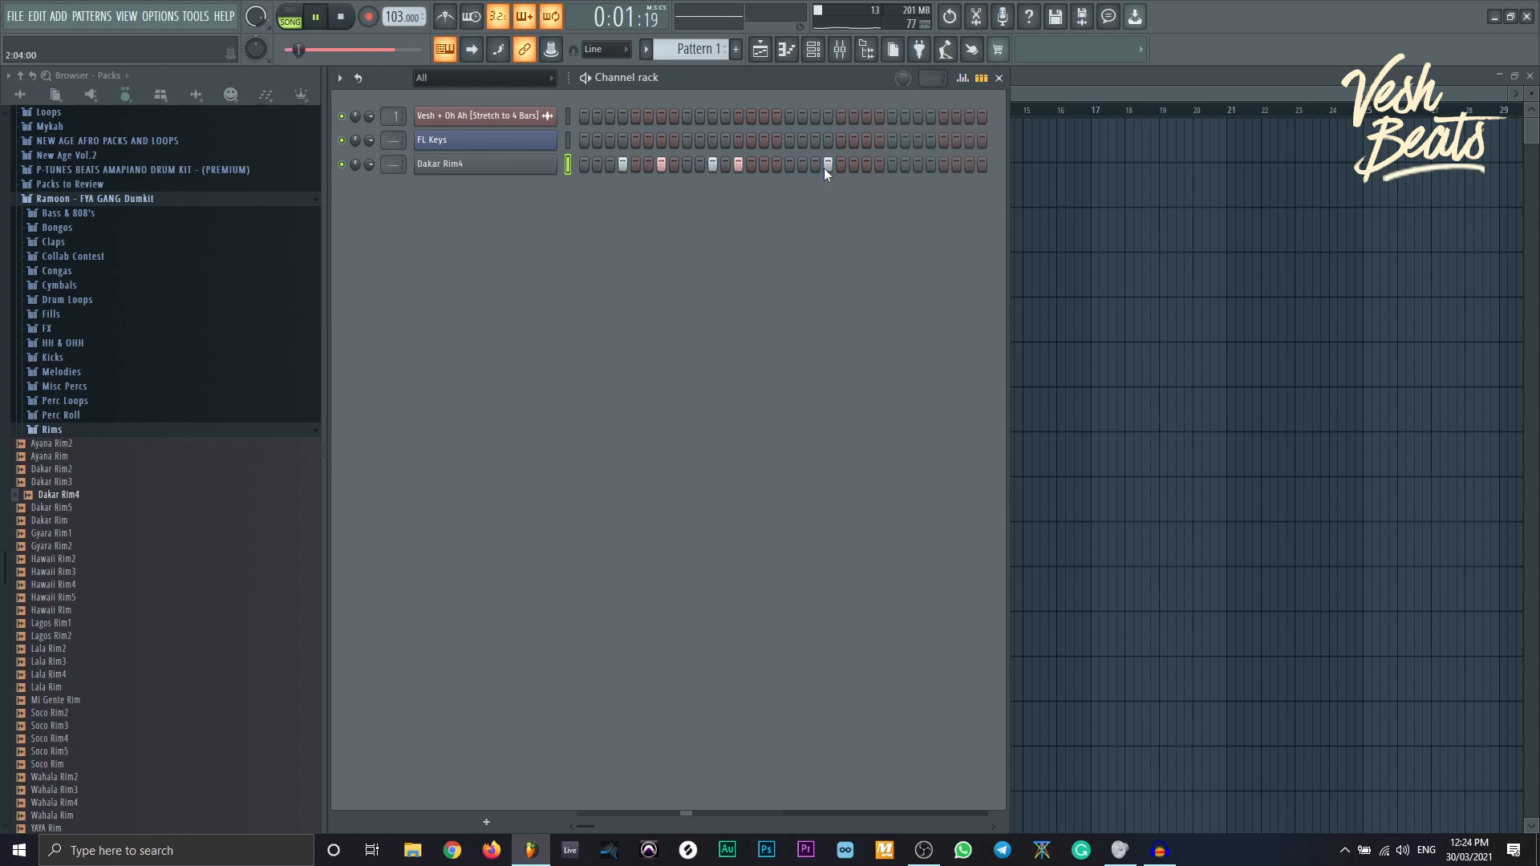
left_click(866, 165)
left_click(917, 164)
left_click(941, 165)
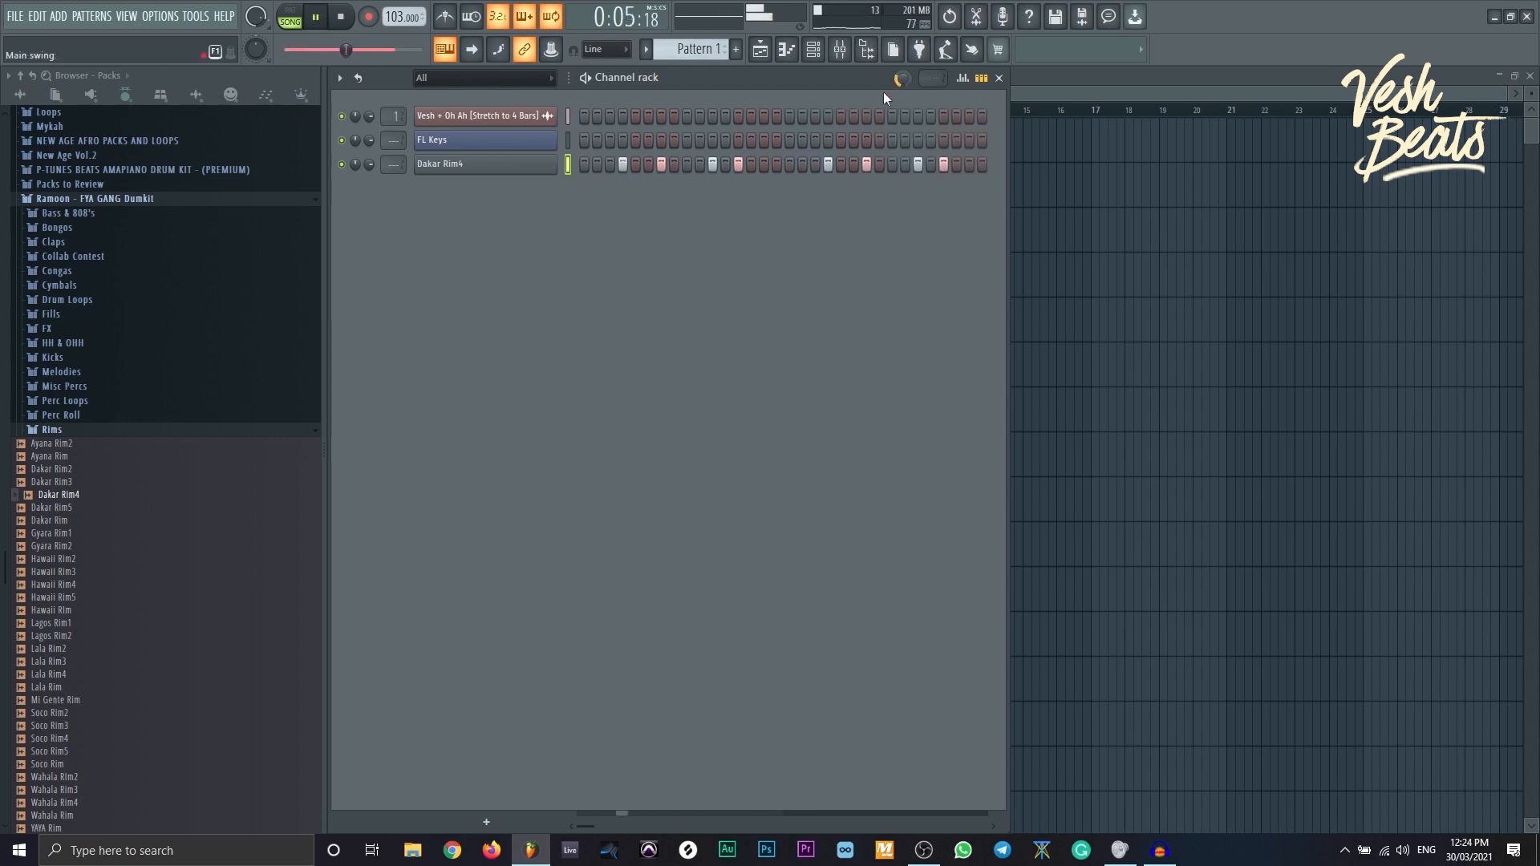
- Audition samples in the Kicks folder and add YAYA Kick as a new channel
left_click(80, 357)
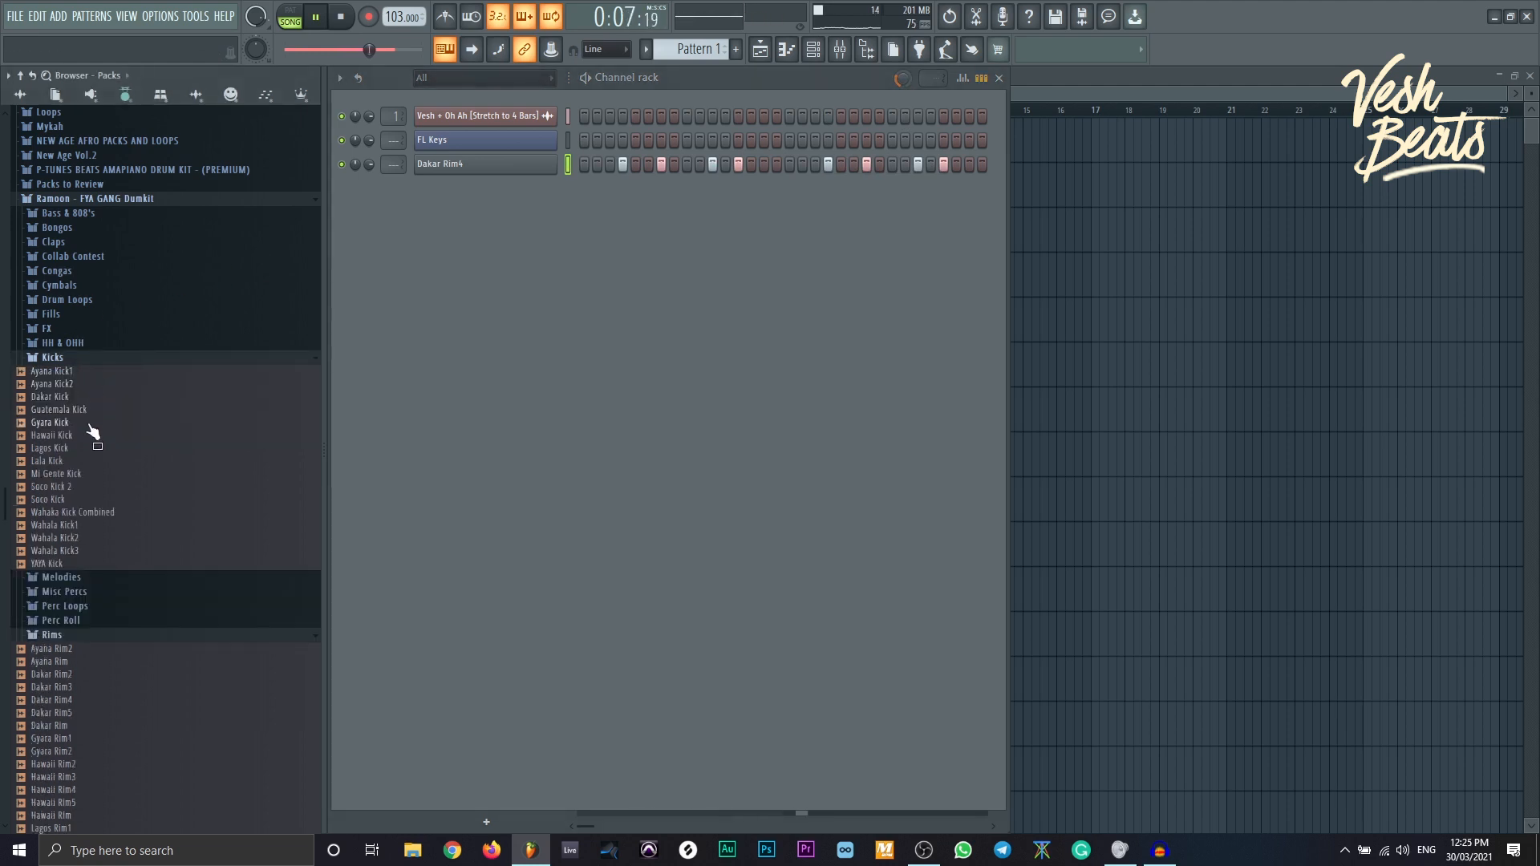
left_click(110, 473)
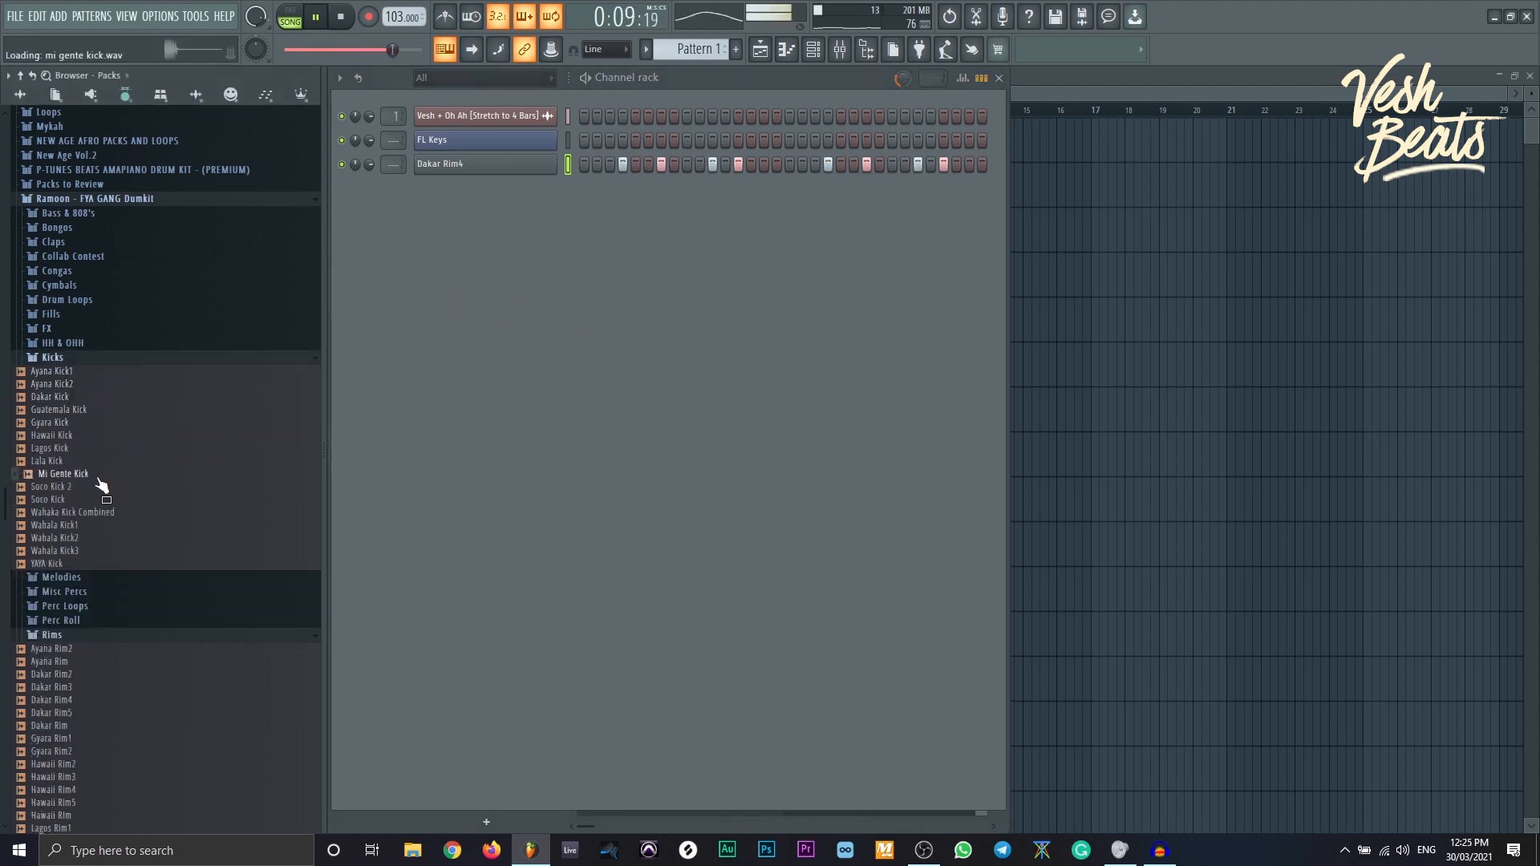
left_click(89, 499)
left_click(91, 511)
left_click(82, 538)
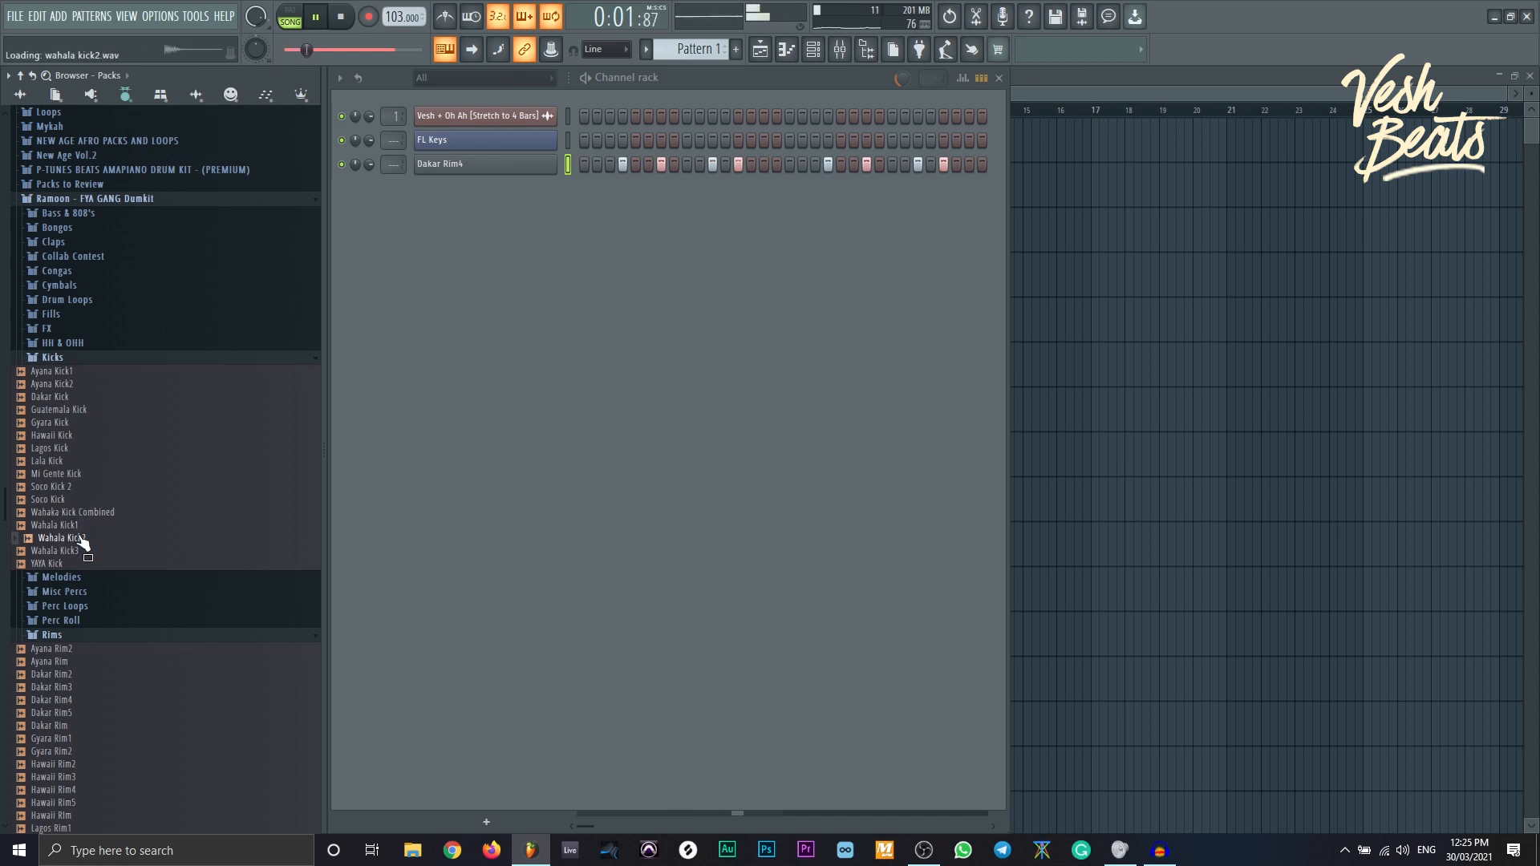
left_click(83, 551)
left_click(82, 563)
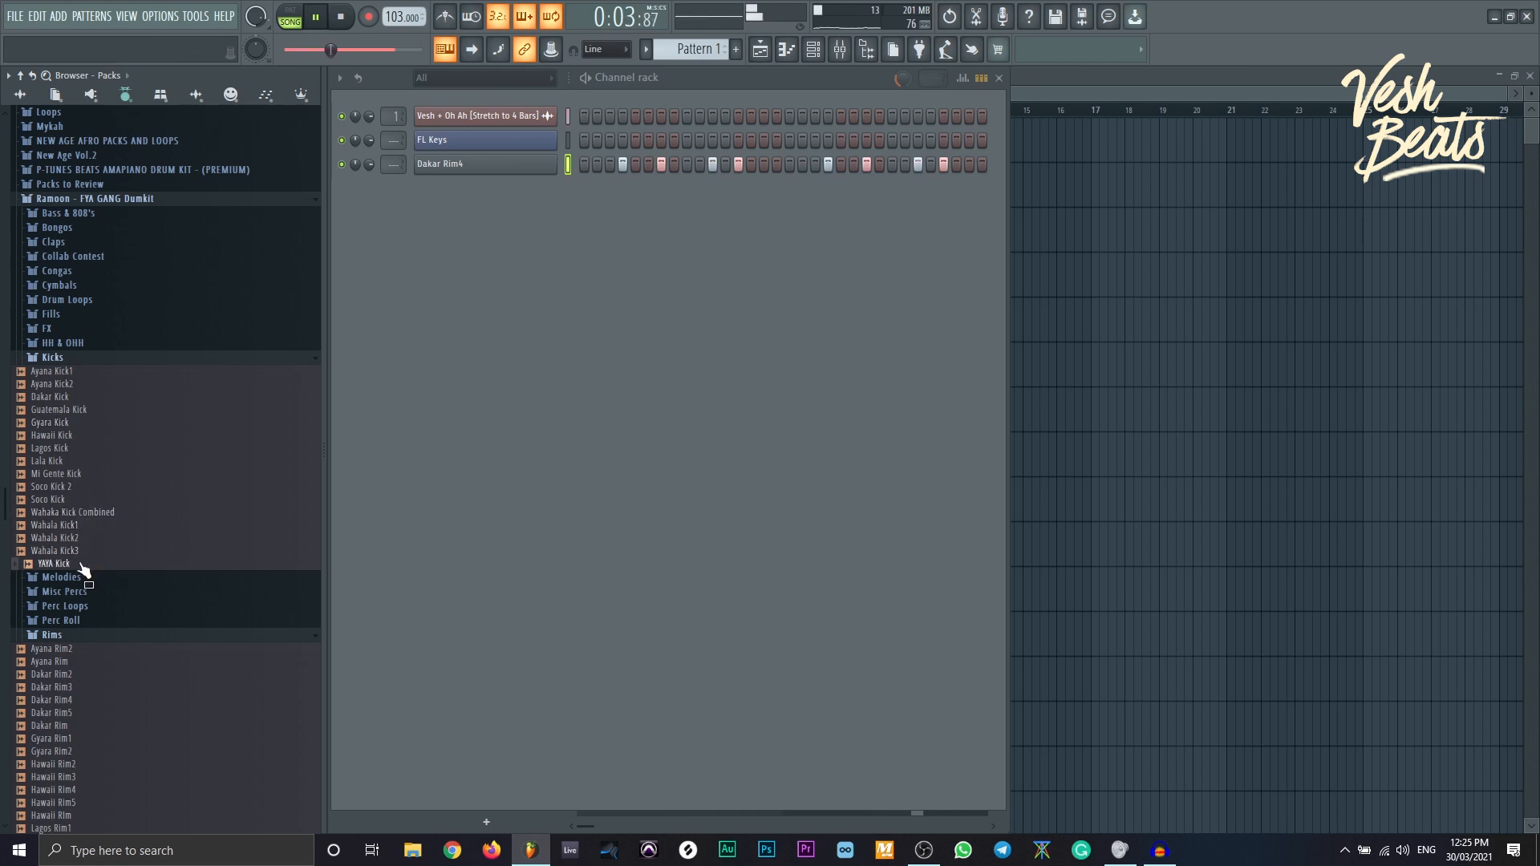
left_click_drag(84, 576, 469, 277)
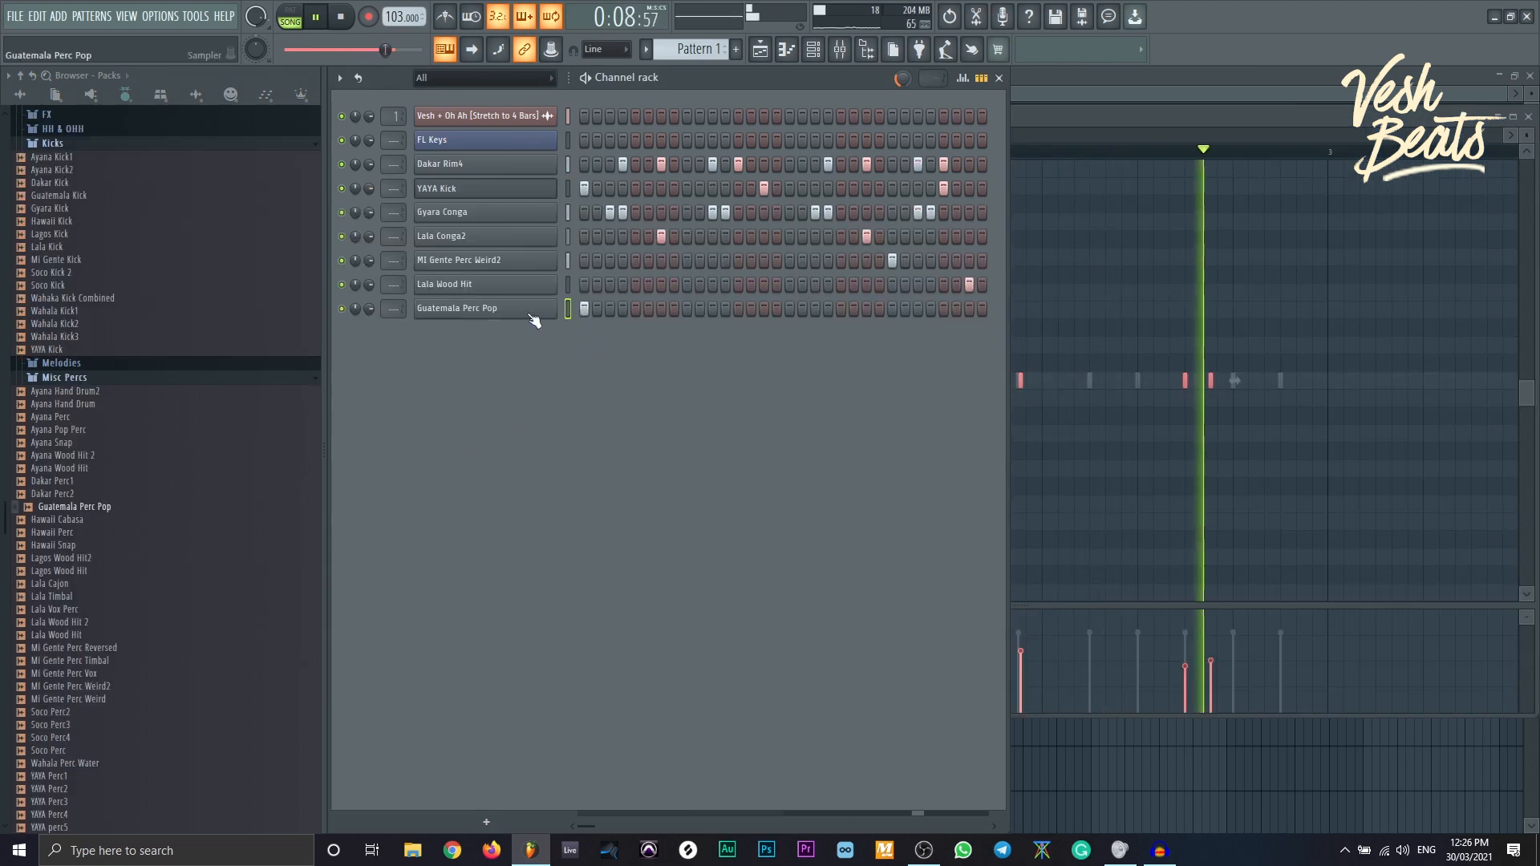
- Check the Guatemala Perc Pop settings, then add an Ayana Perc channel
left_click(527, 309)
key("Escape")
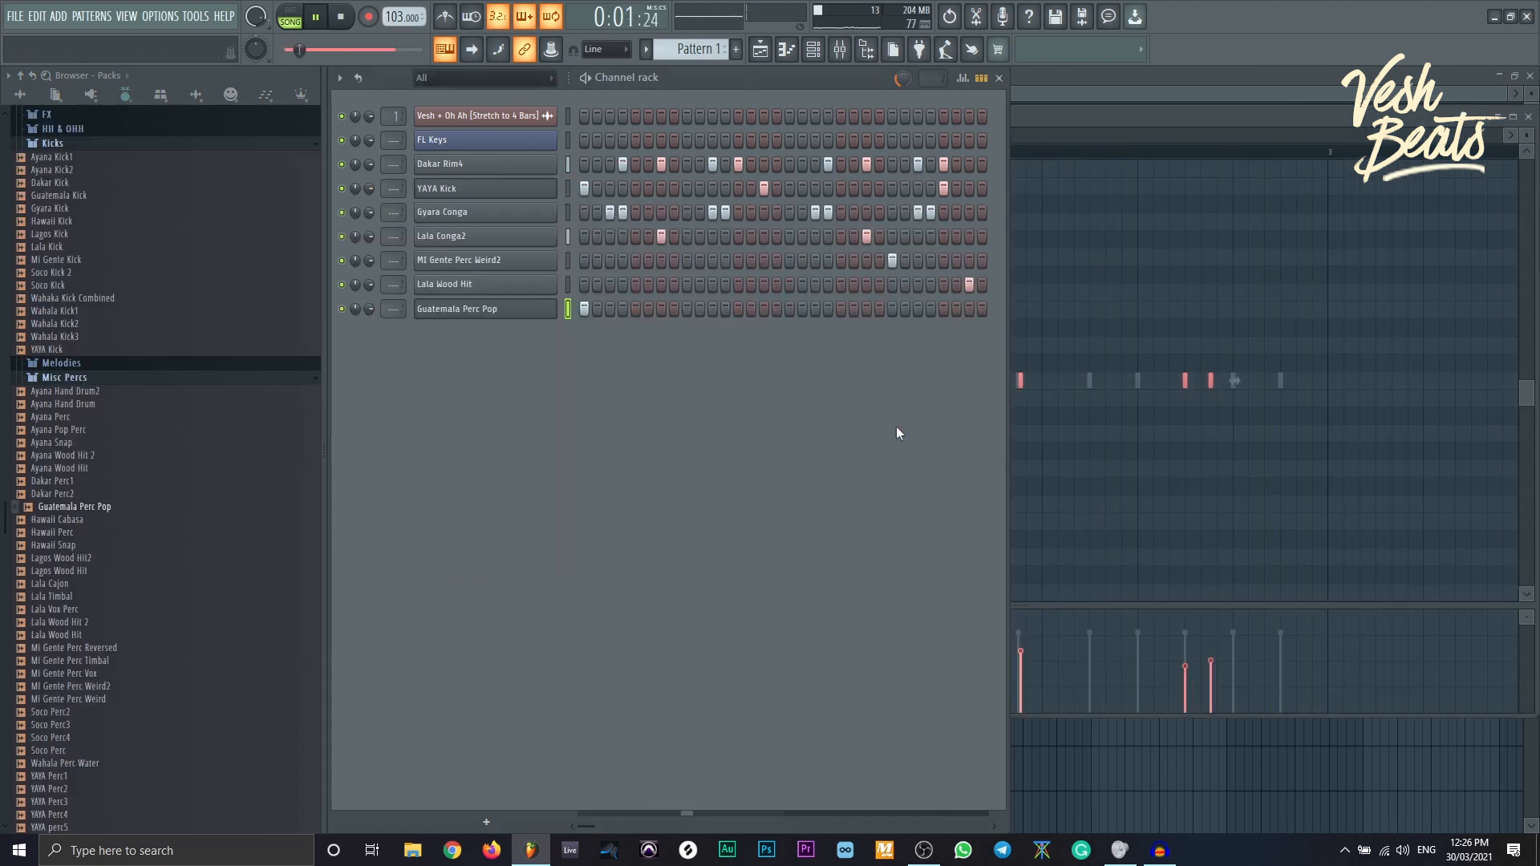
left_click(122, 419)
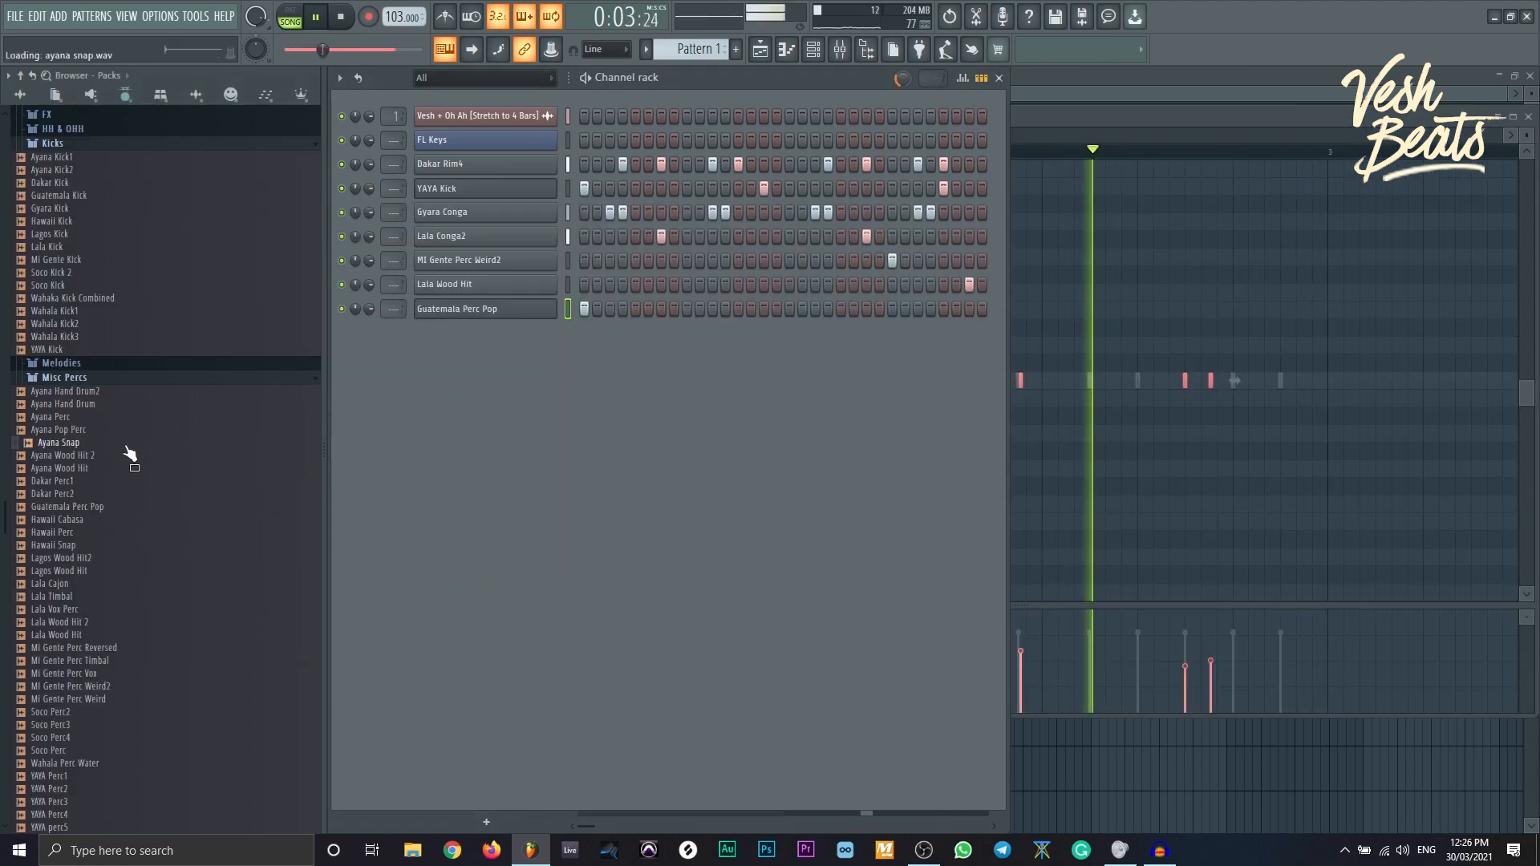
left_click_drag(120, 420, 512, 435)
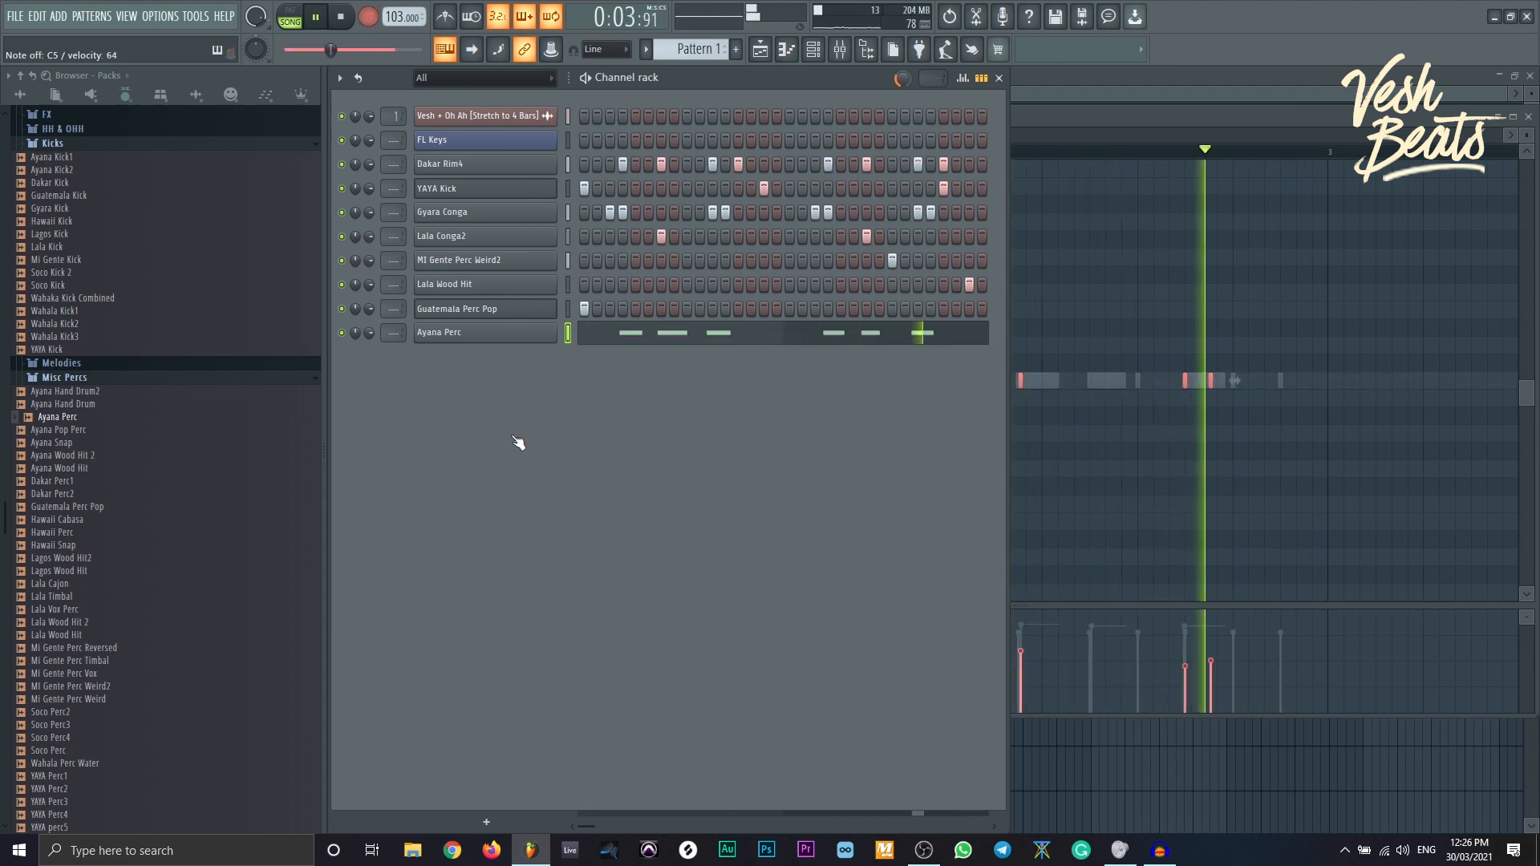
- Open the Ayana Perc notes in the piano roll and quantize them to the grid
left_click(622, 341)
key("alt+q")
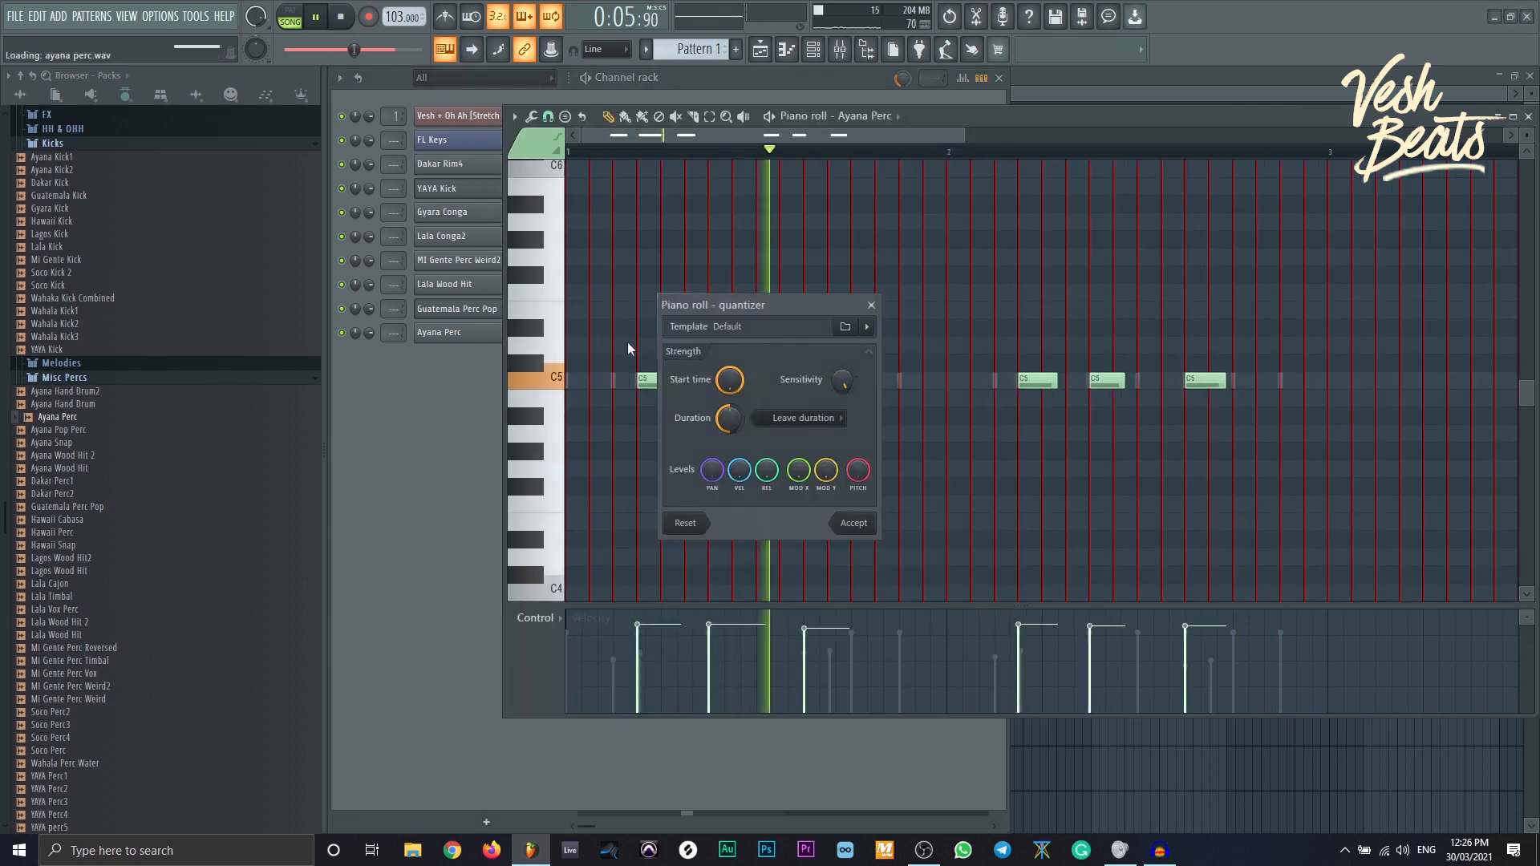
left_click(847, 526)
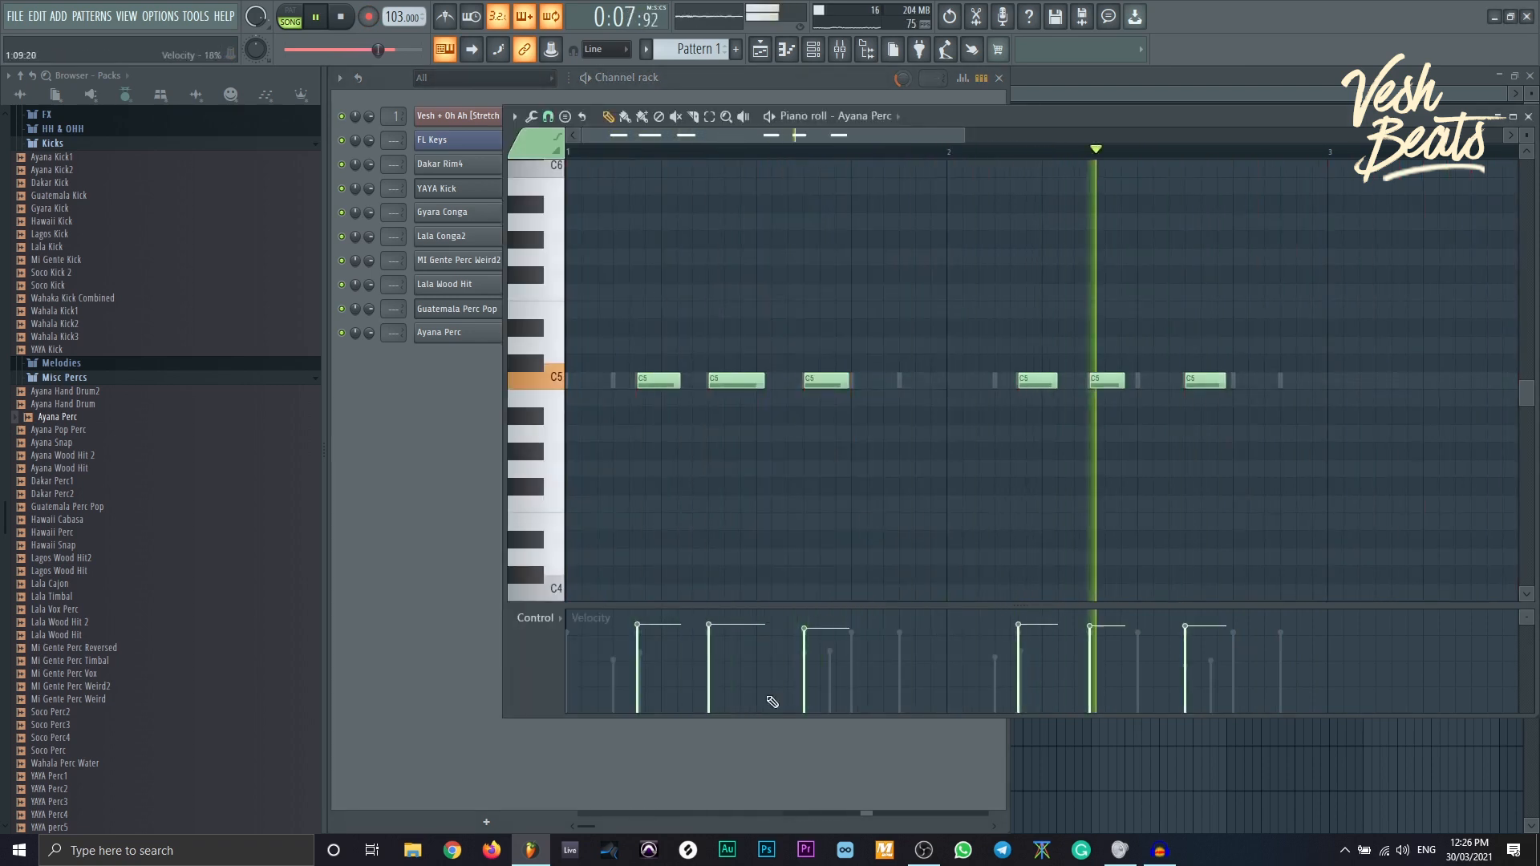
- Raise the velocity of several selected C5 notes to accent them
left_click_drag(632, 371, 766, 391)
left_click_drag(1025, 393, 1119, 369)
left_click_drag(812, 397, 830, 356)
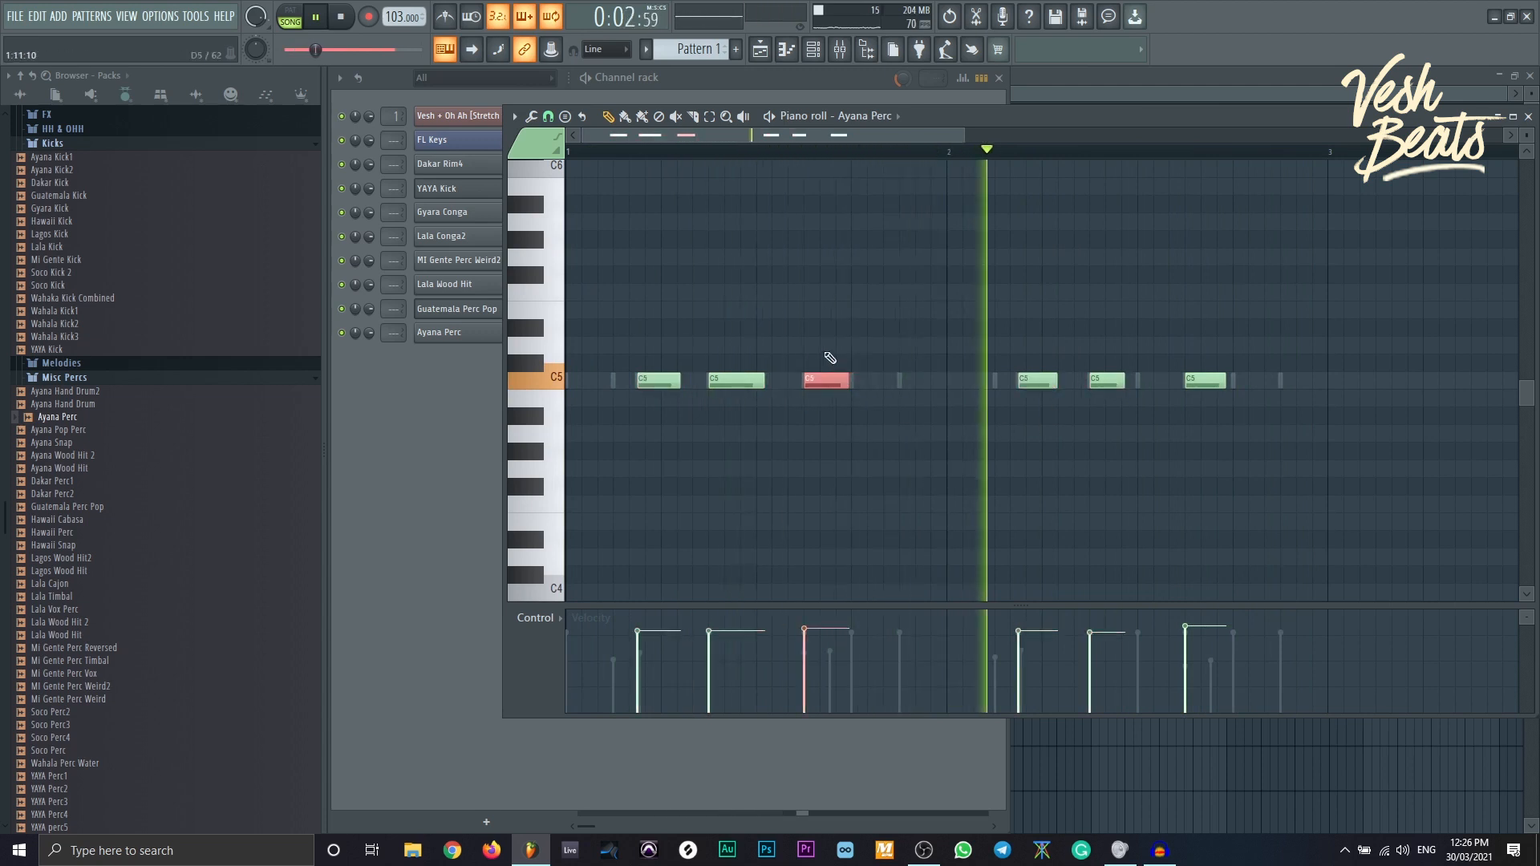
left_click_drag(1190, 366, 1215, 416)
scroll(1214, 417, "up", 3)
left_click(1192, 440, "ctrl")
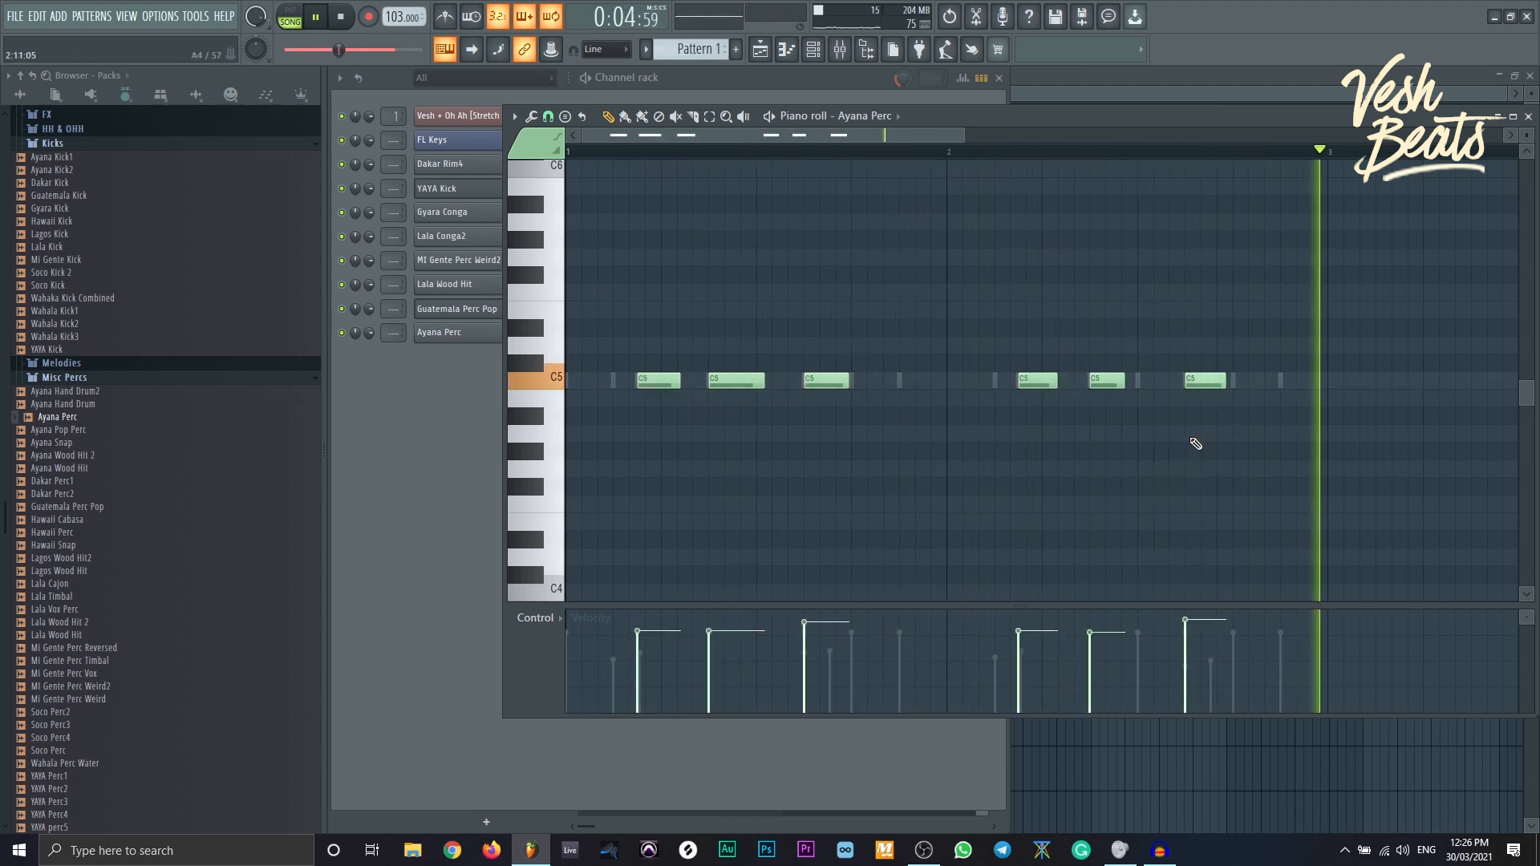
- Shorten all the C5 notes to brief stab-length hits
key("shift+d")
left_click_drag(1261, 337, 605, 432)
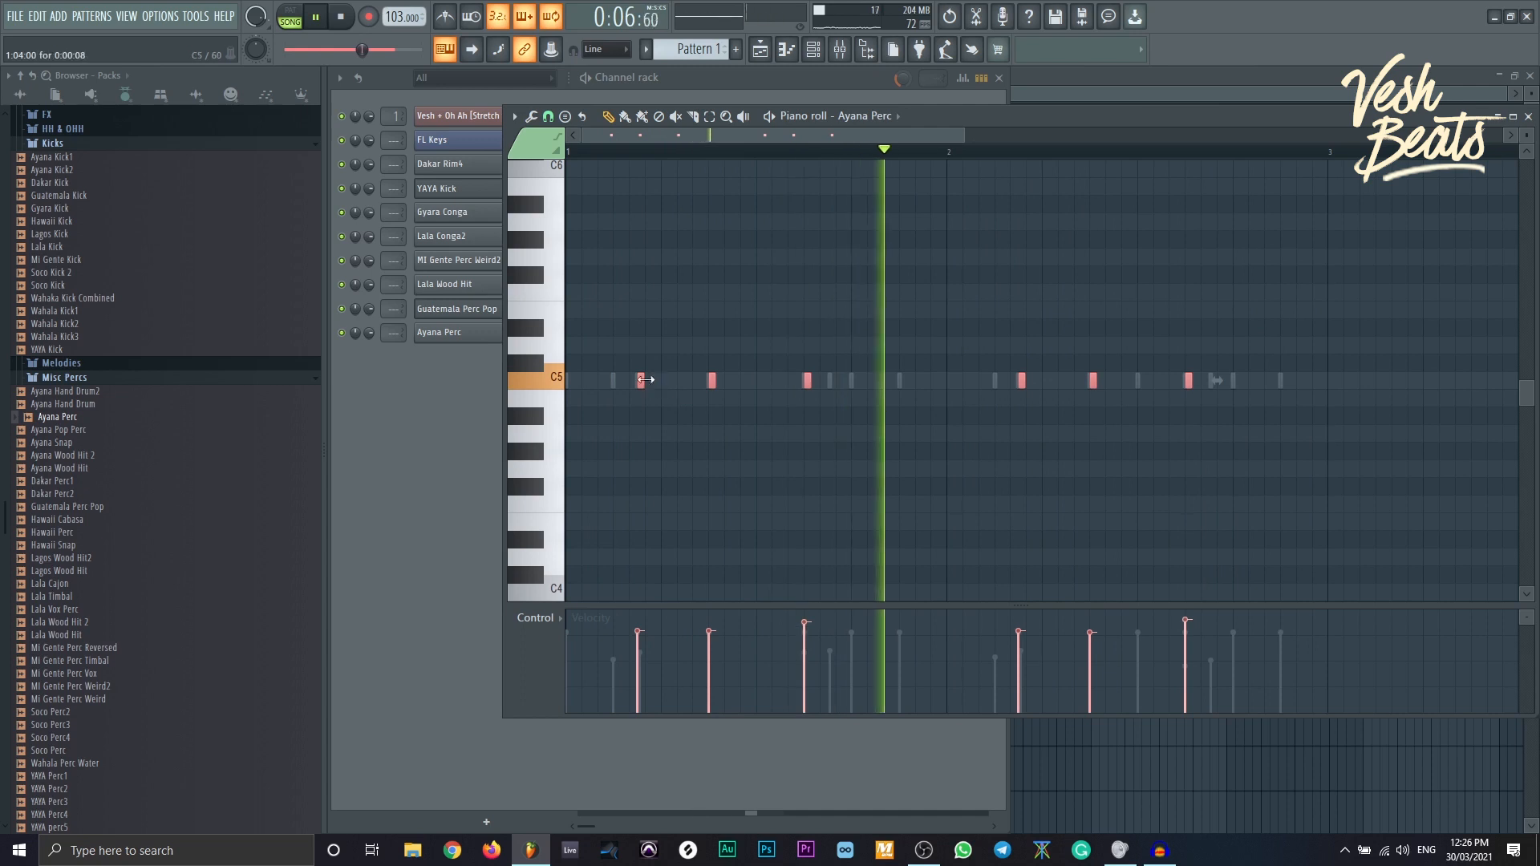
left_click_drag(648, 381, 603, 381)
left_click(1151, 469, "ctrl")
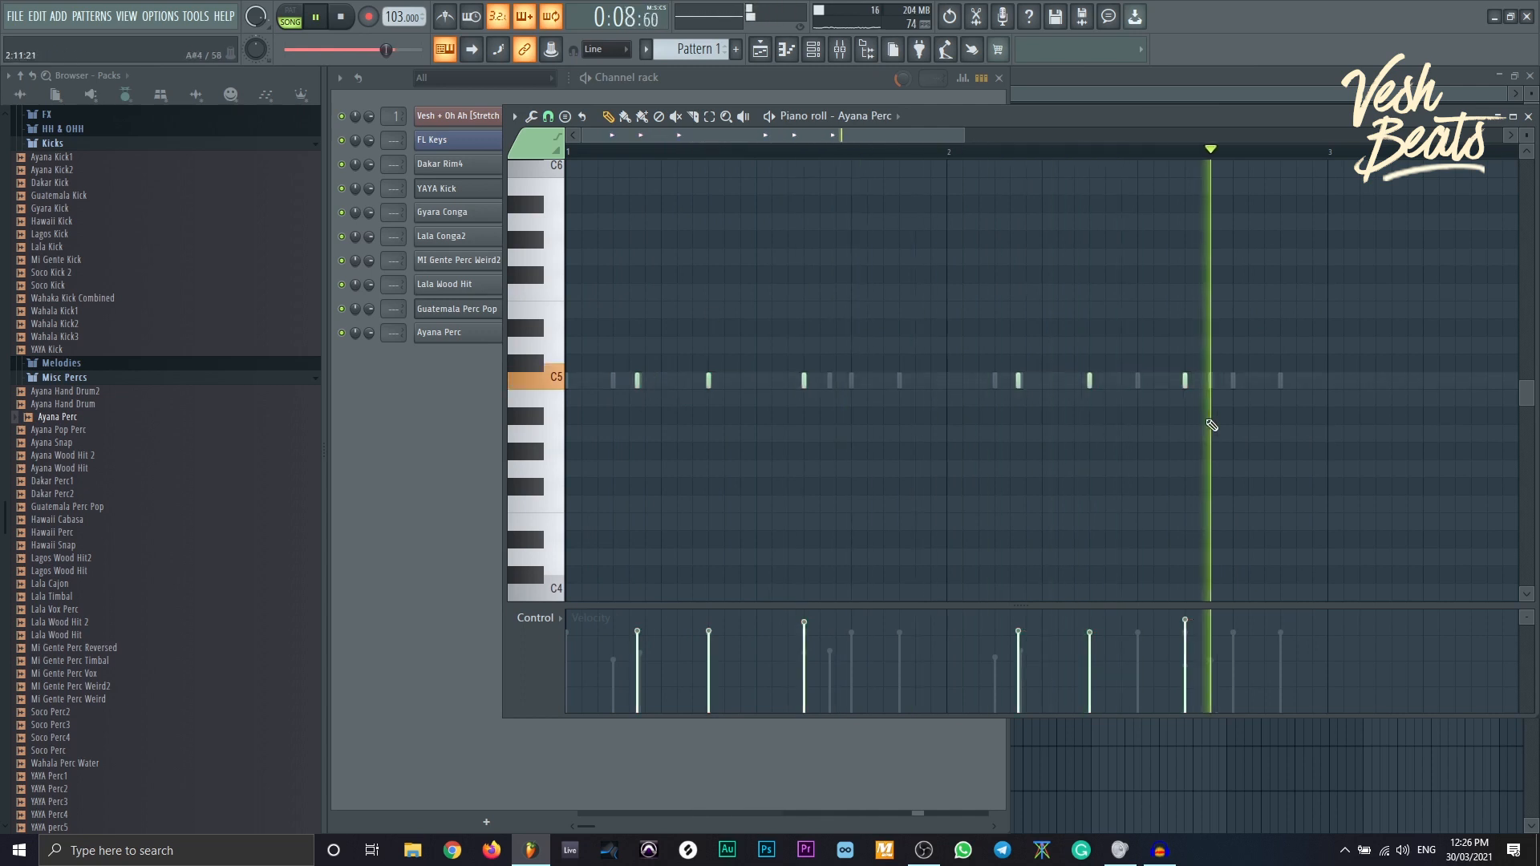
- Place the Gyara Shaker sample from the Shakers folder on Track 2, then stop playback
left_click(767, 88)
key("F5")
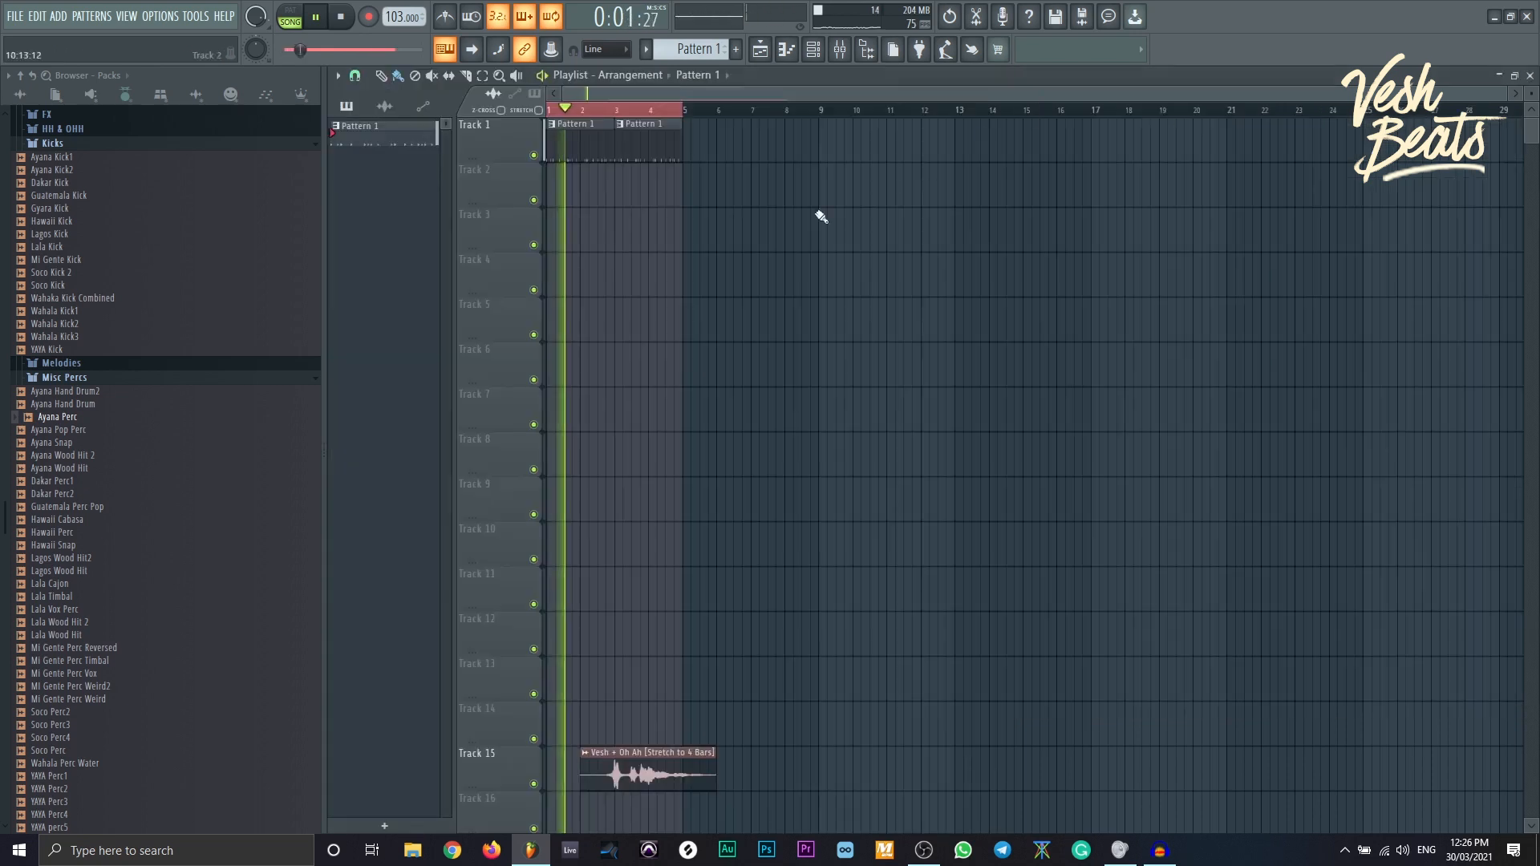
scroll(216, 561, "down", 12)
scroll(216, 558, "down", 8)
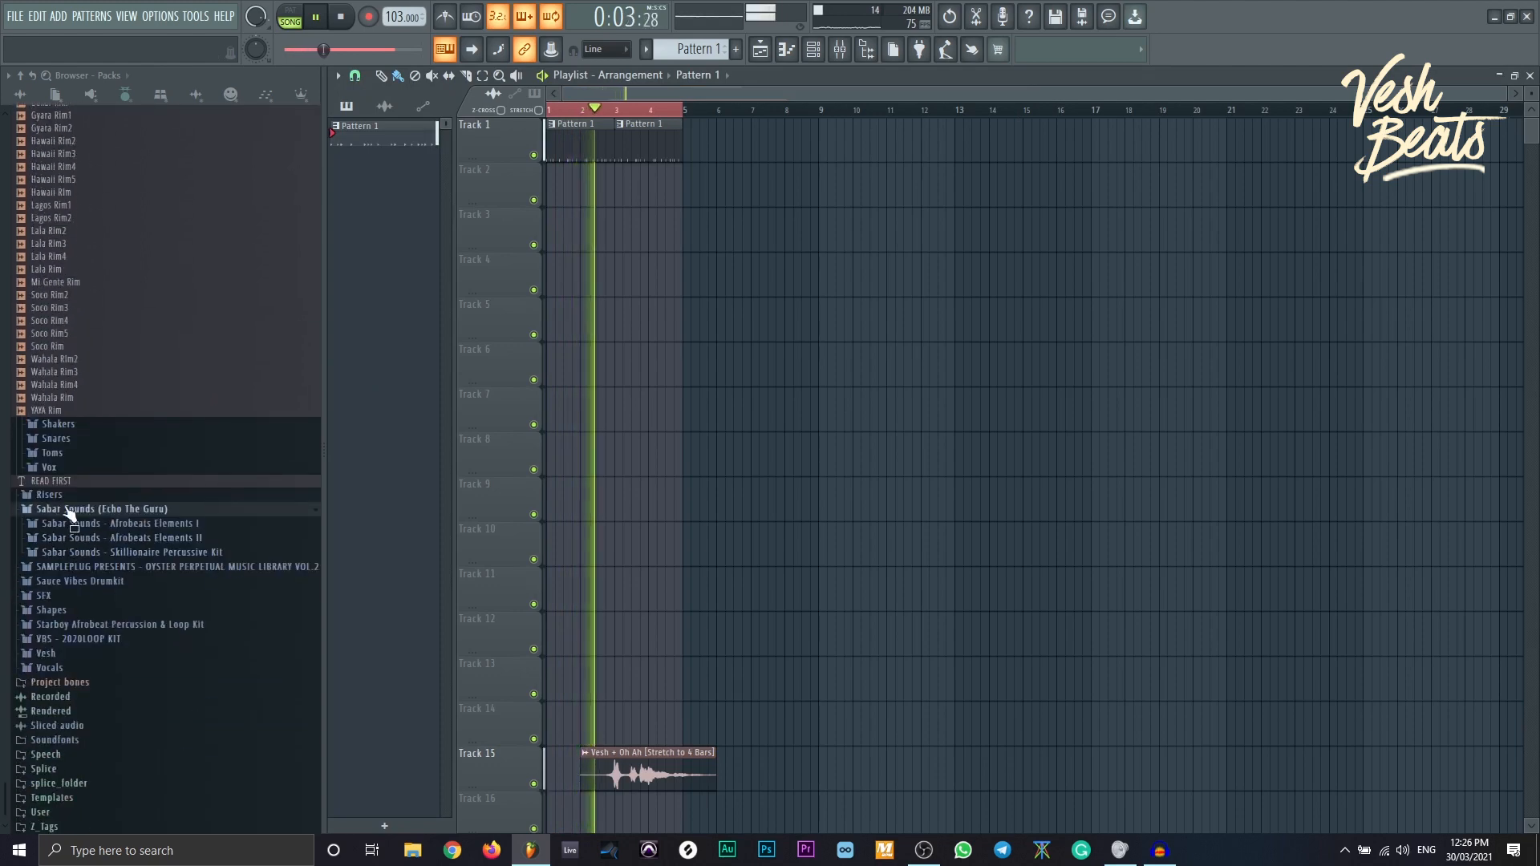
left_click(55, 437)
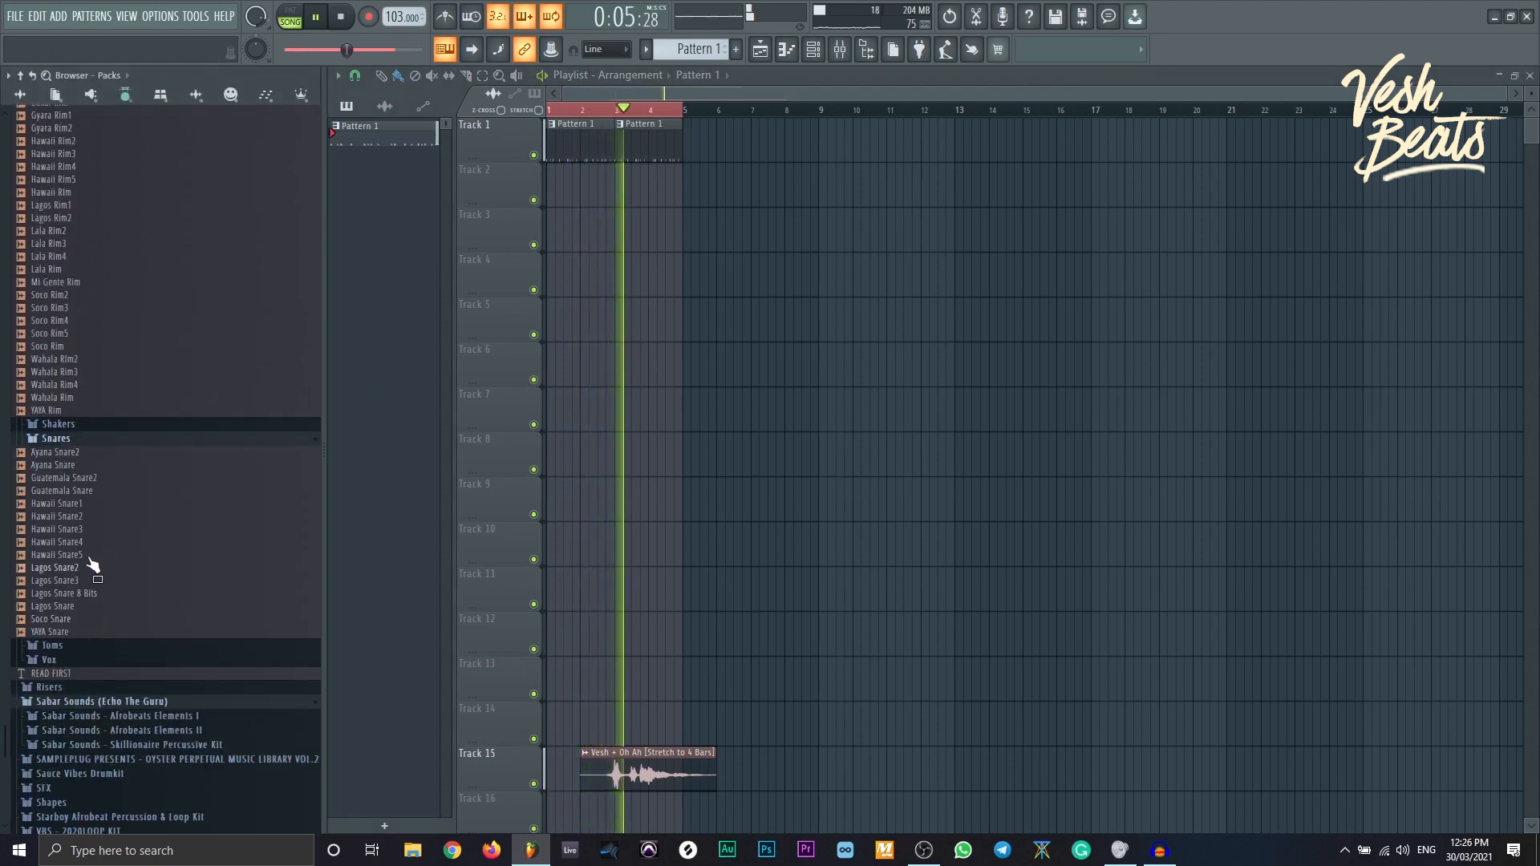
left_click(76, 425)
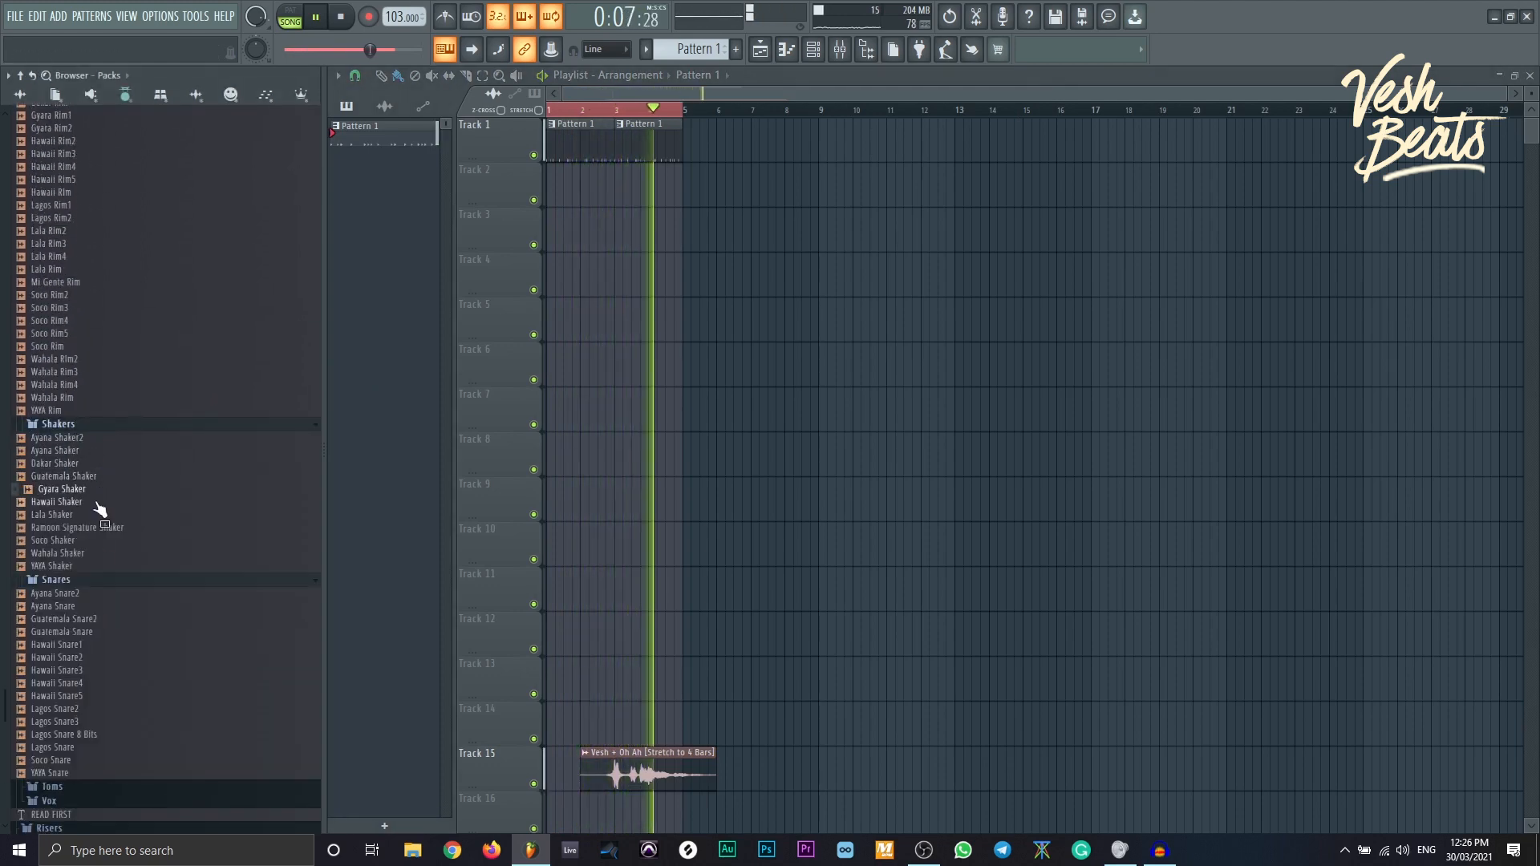
left_click_drag(95, 490, 547, 200)
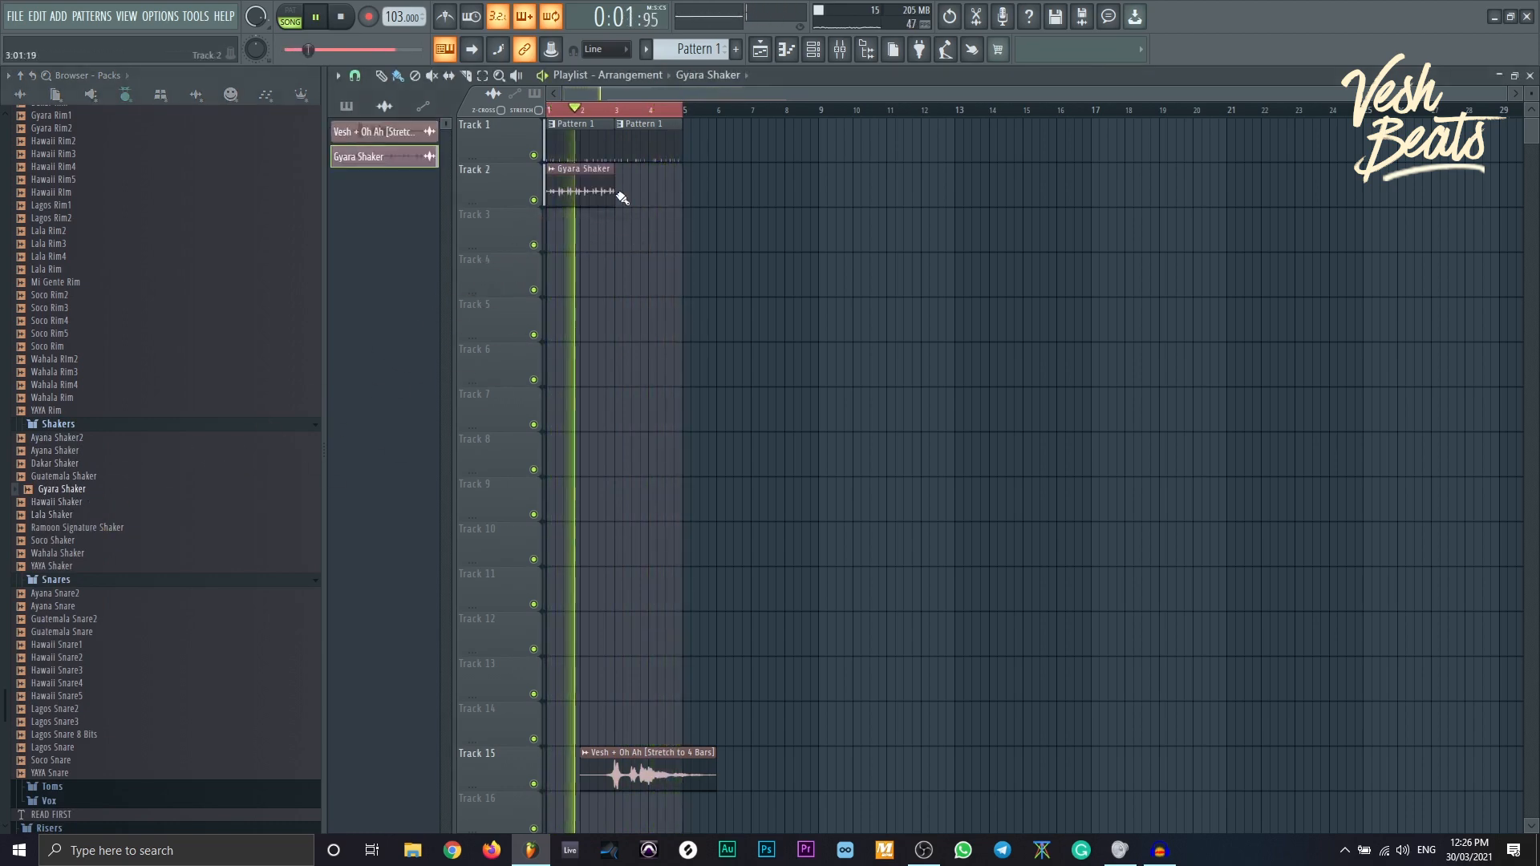
key("space")
- Enlarge the playlist tracks and start a WAV export with Ctrl+R
left_click_drag(1502, 99, 951, 282)
left_click_drag(1532, 94, 1532, 94)
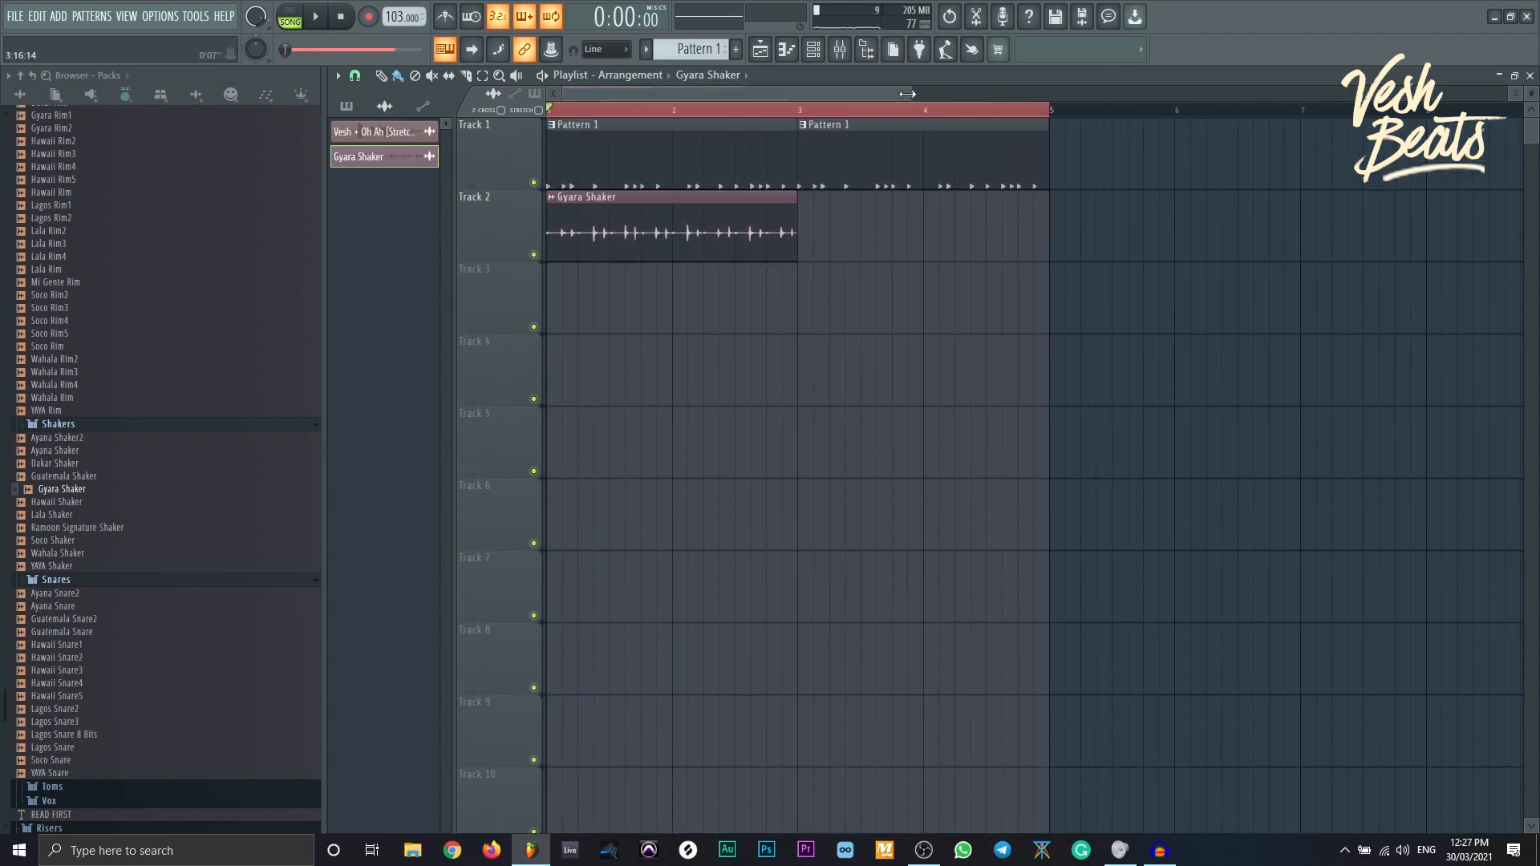
left_click_drag(907, 94, 811, 148)
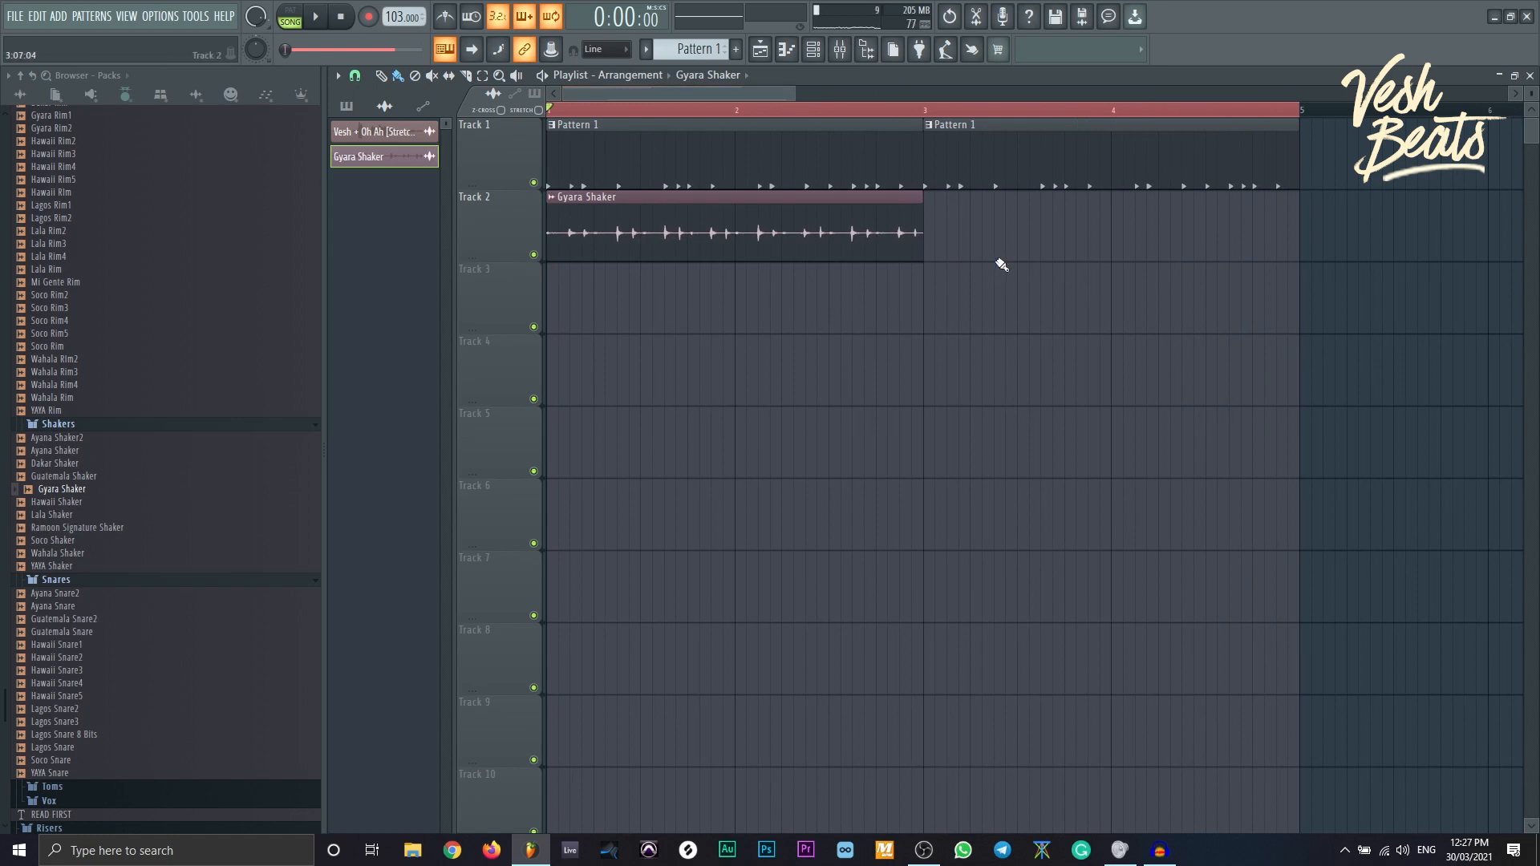
key("ctrl+r")
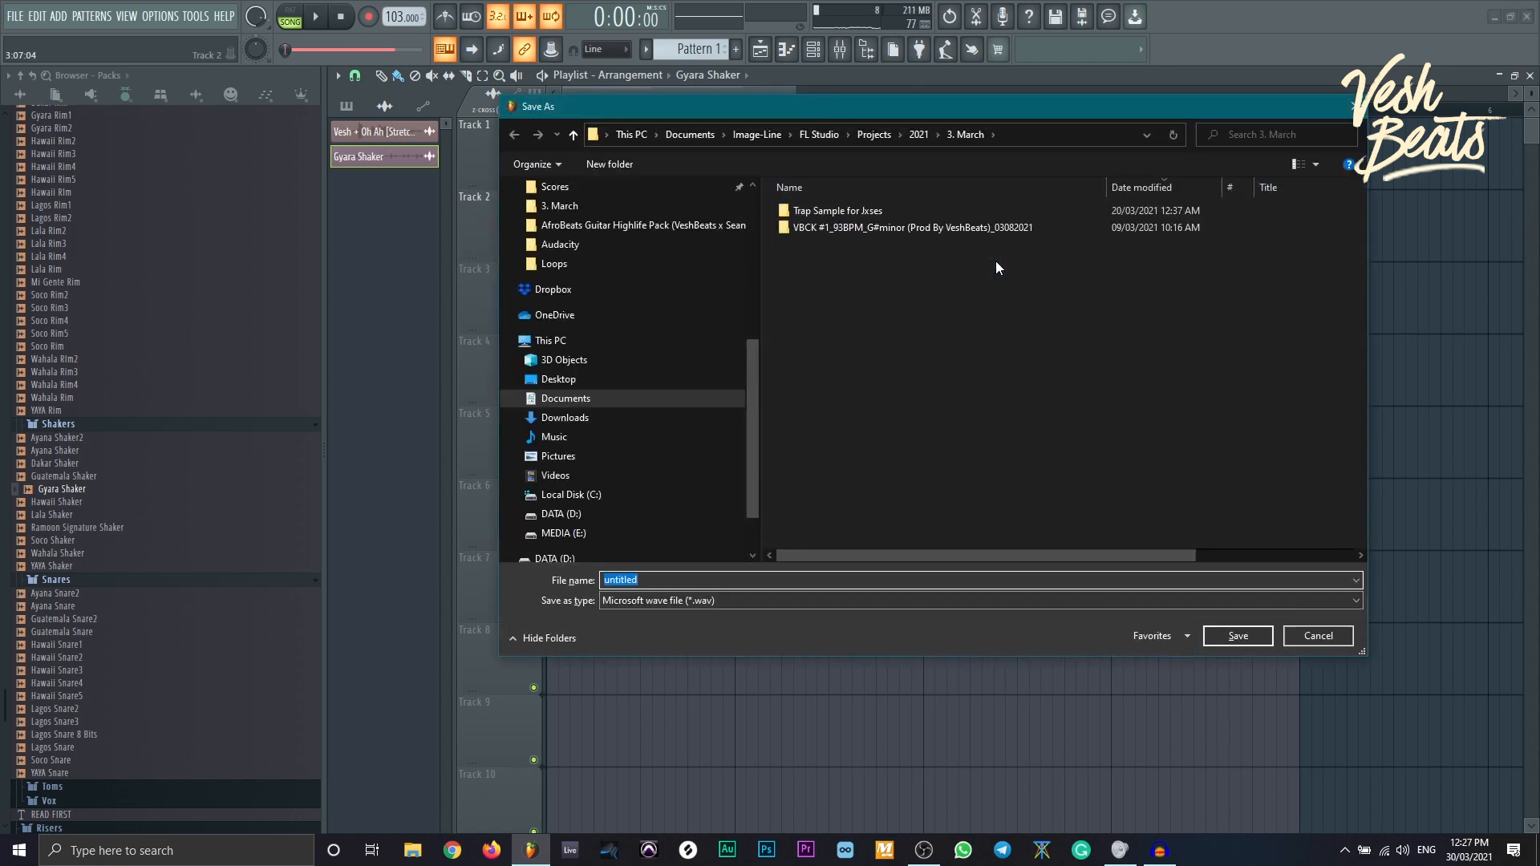
- Name the export 'Loop Makling', review the render options, and close the Rendering window
type("Loop Makling")
key("Return")
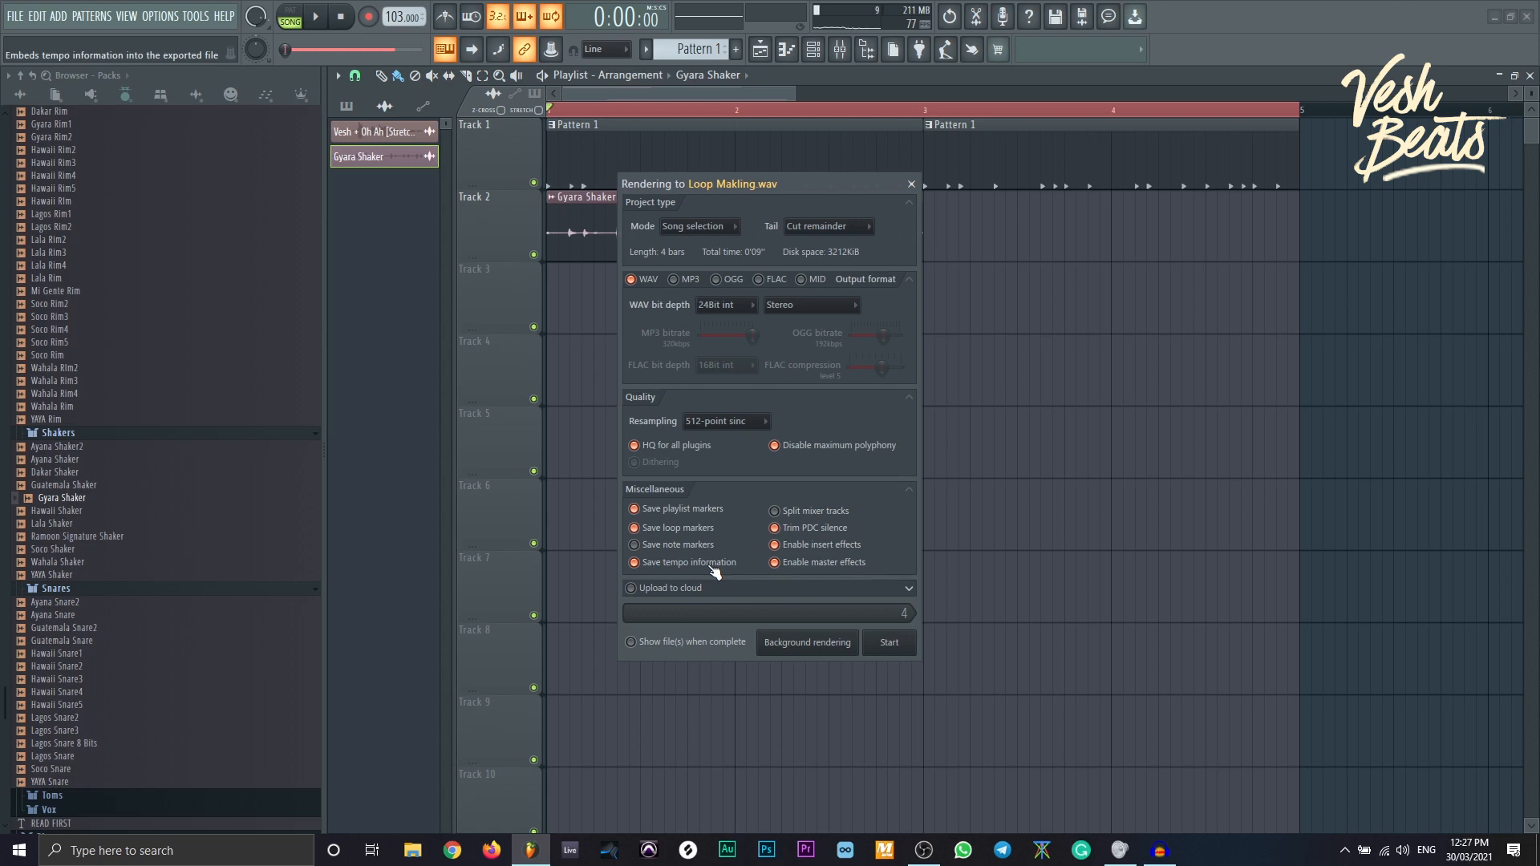
left_click(911, 183)
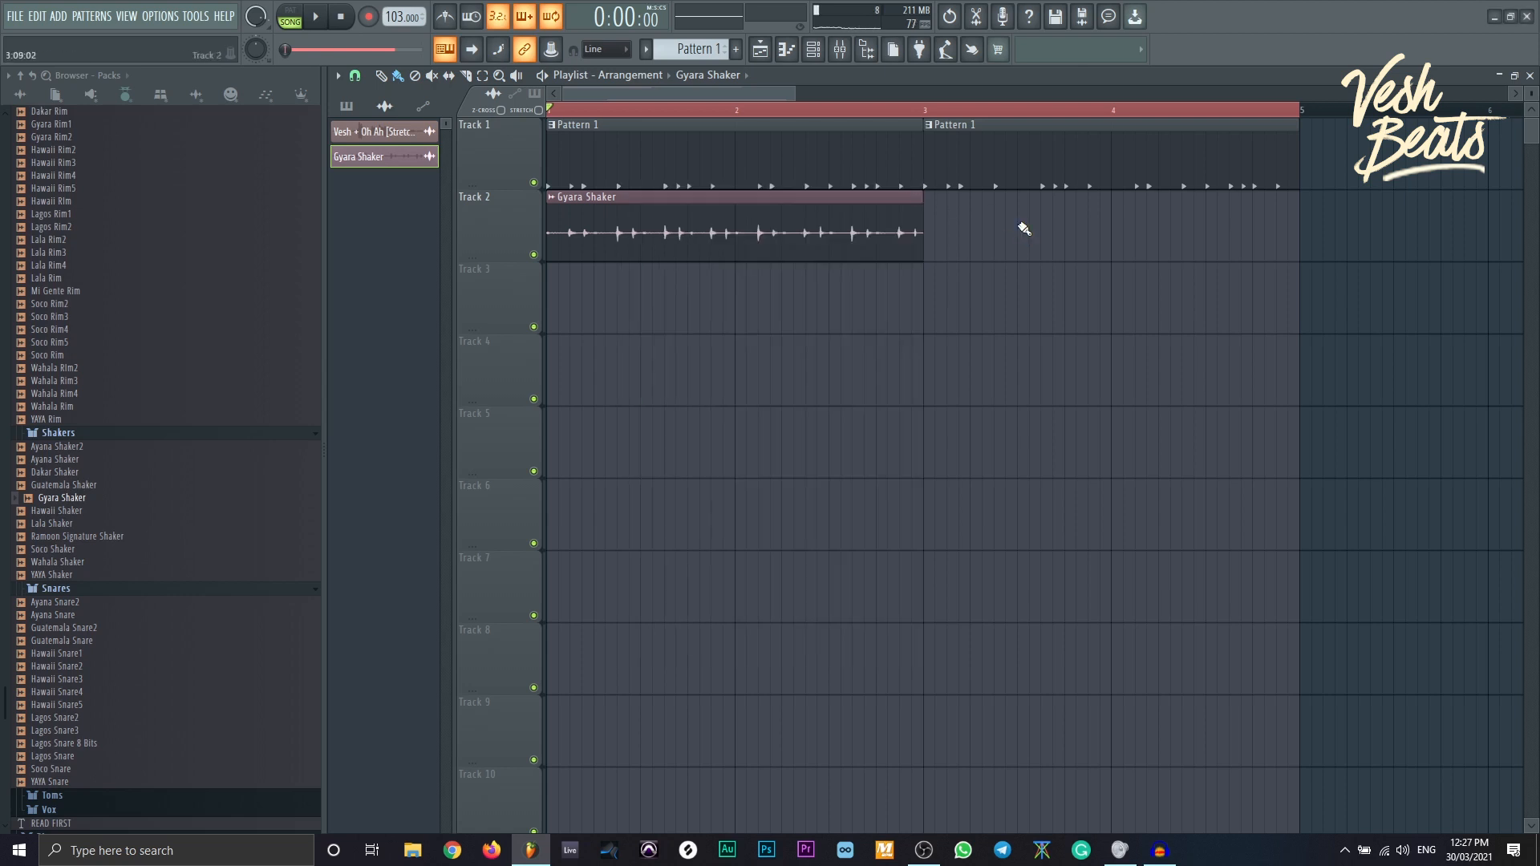
key("F11")
left_click(657, 159)
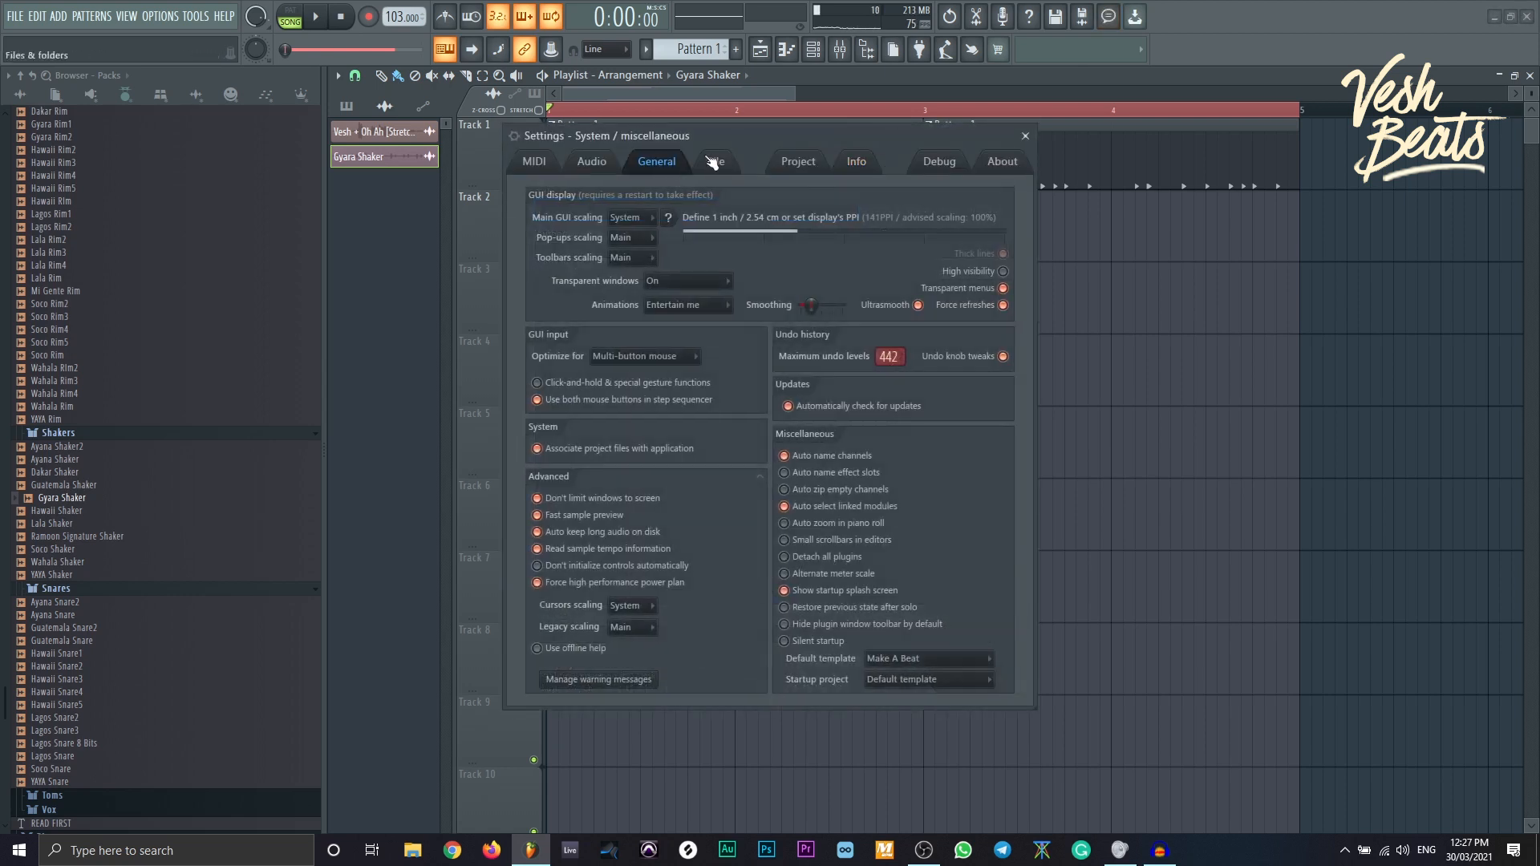
left_click_drag(723, 136, 773, 155)
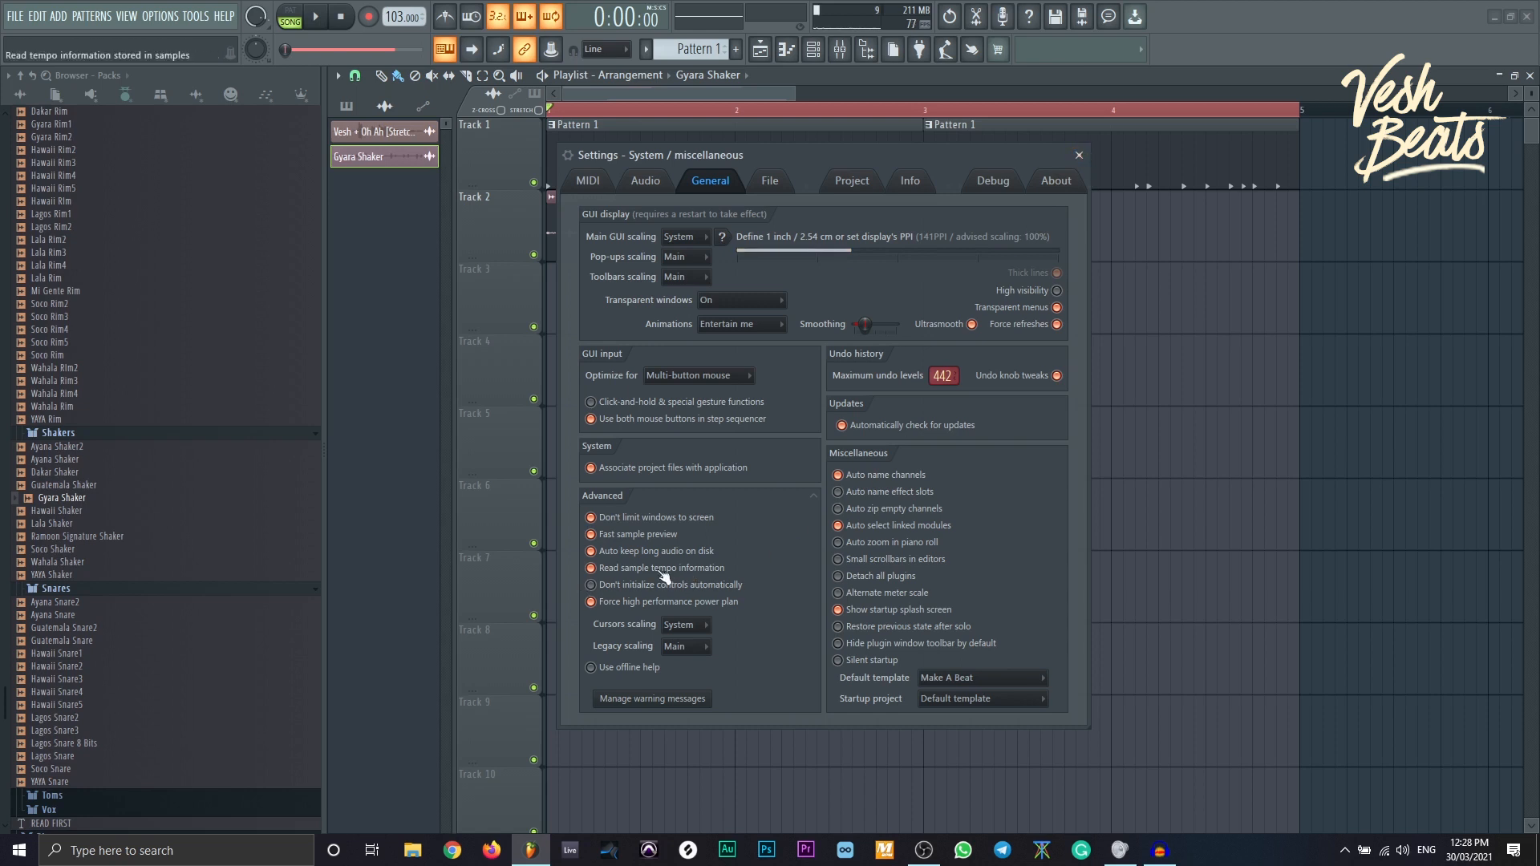
key("Escape")
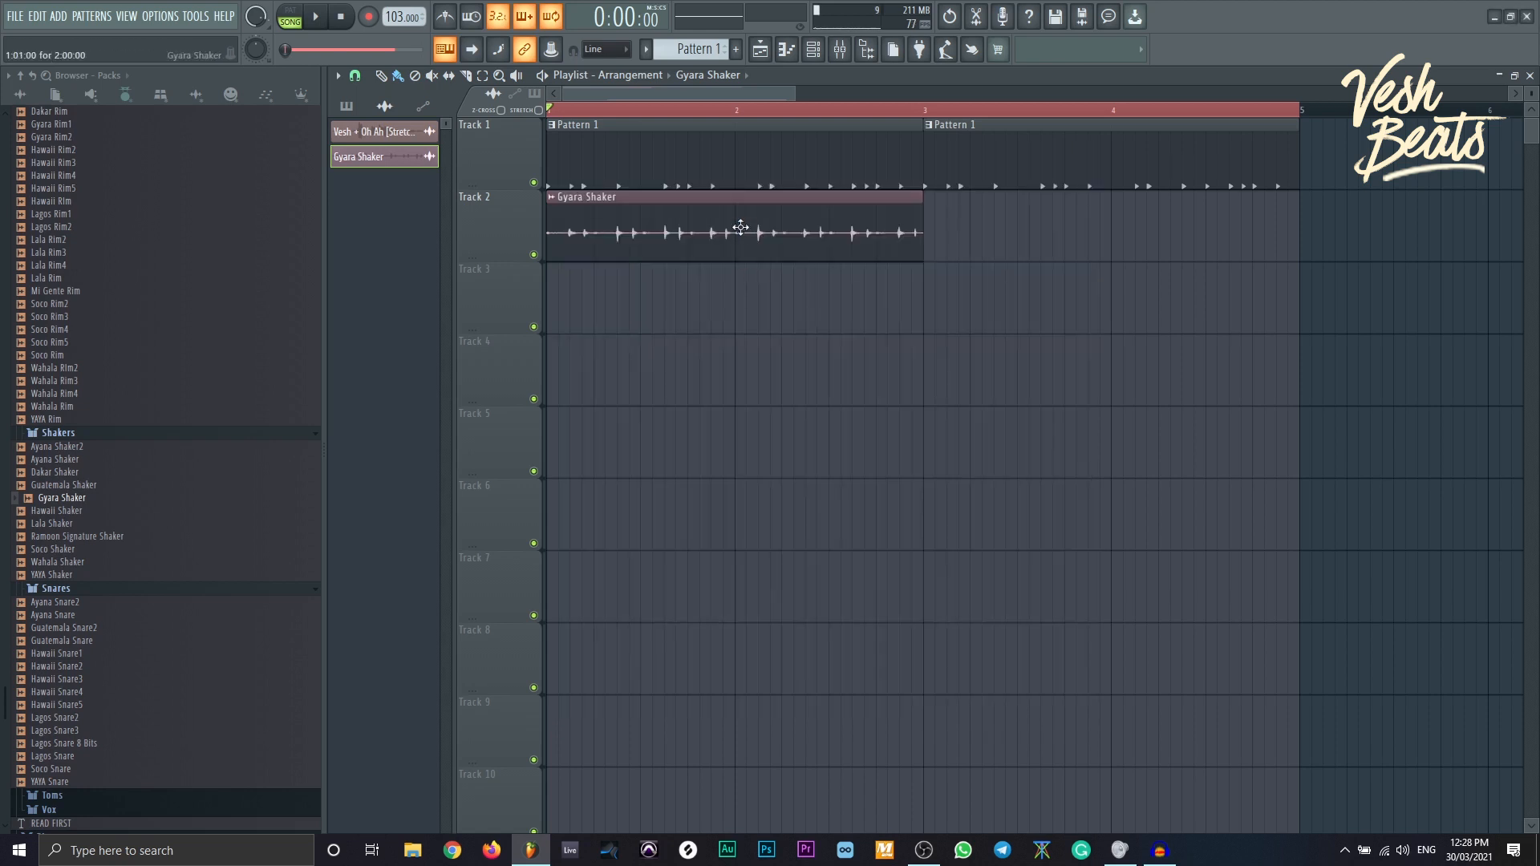
- Delete the Gyara Shaker clip from Track 2 and try a Dakar Shaker clip on Track 3
right_click(869, 234)
left_click(161, 16)
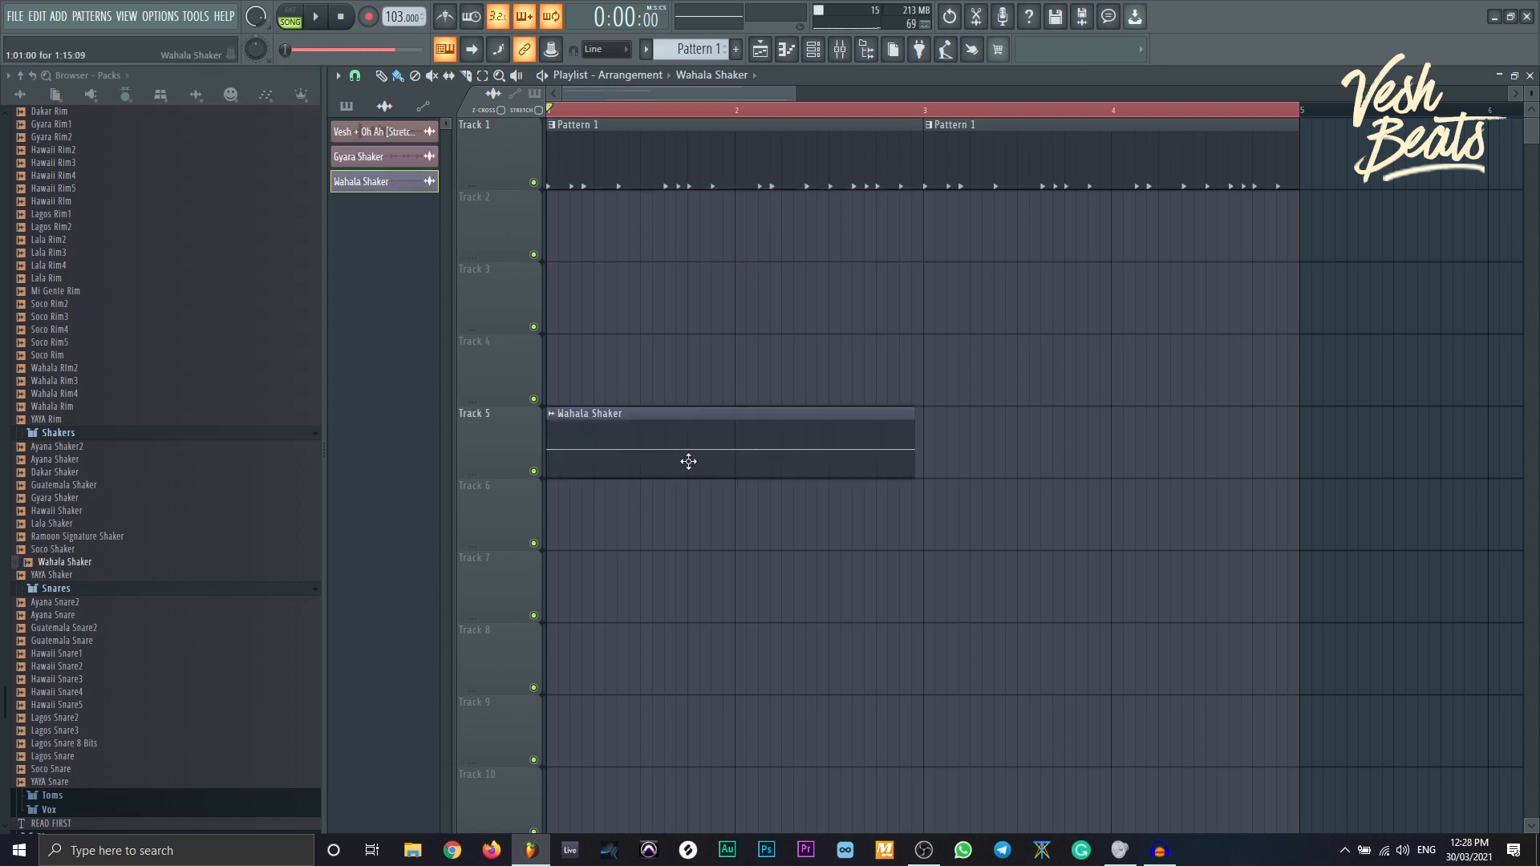
left_click(84, 499)
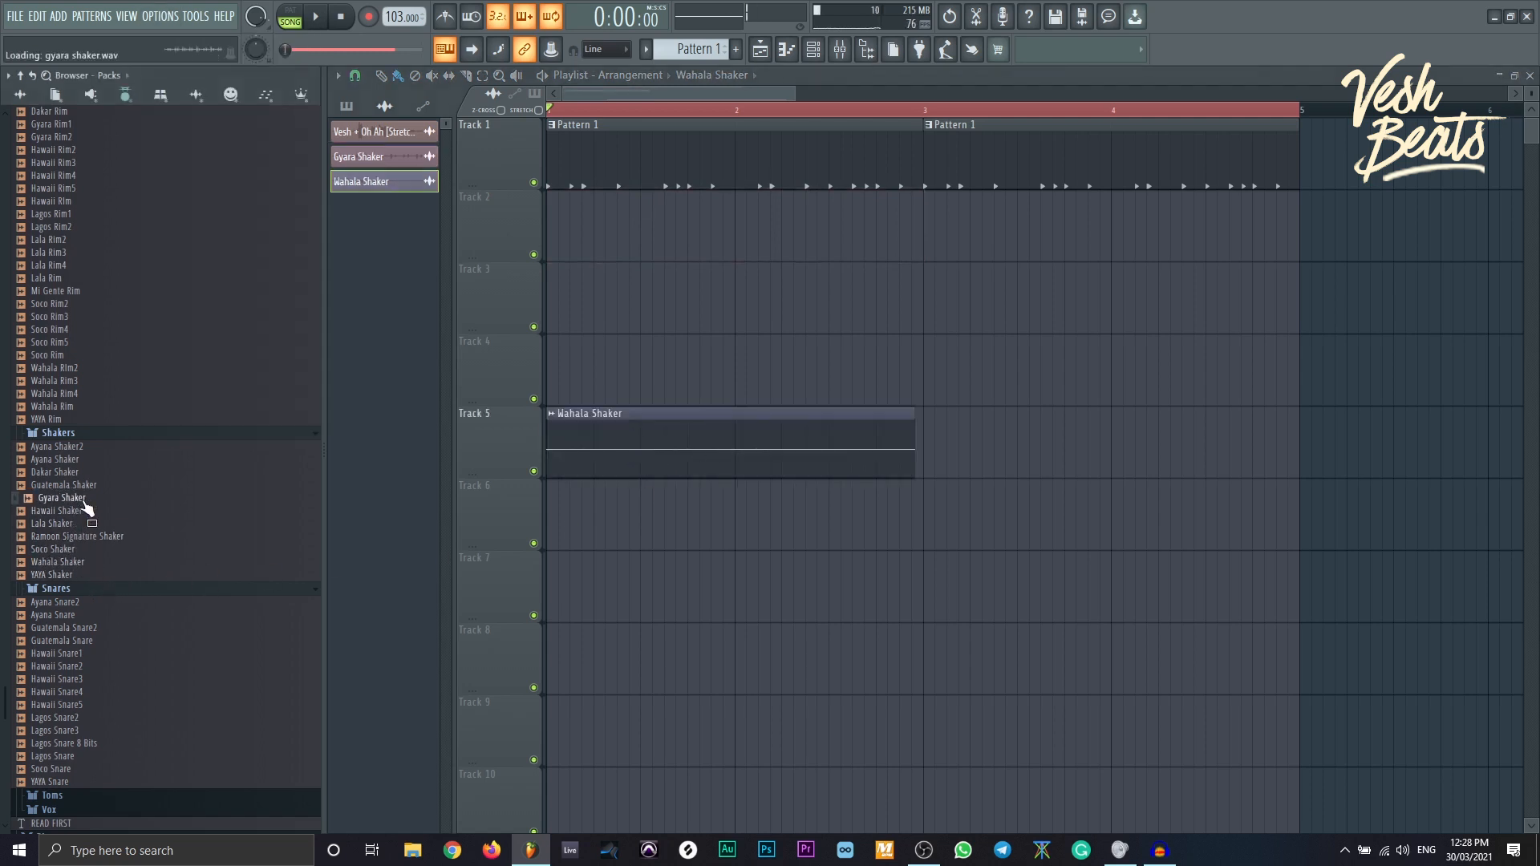
left_click_drag(60, 472, 566, 299)
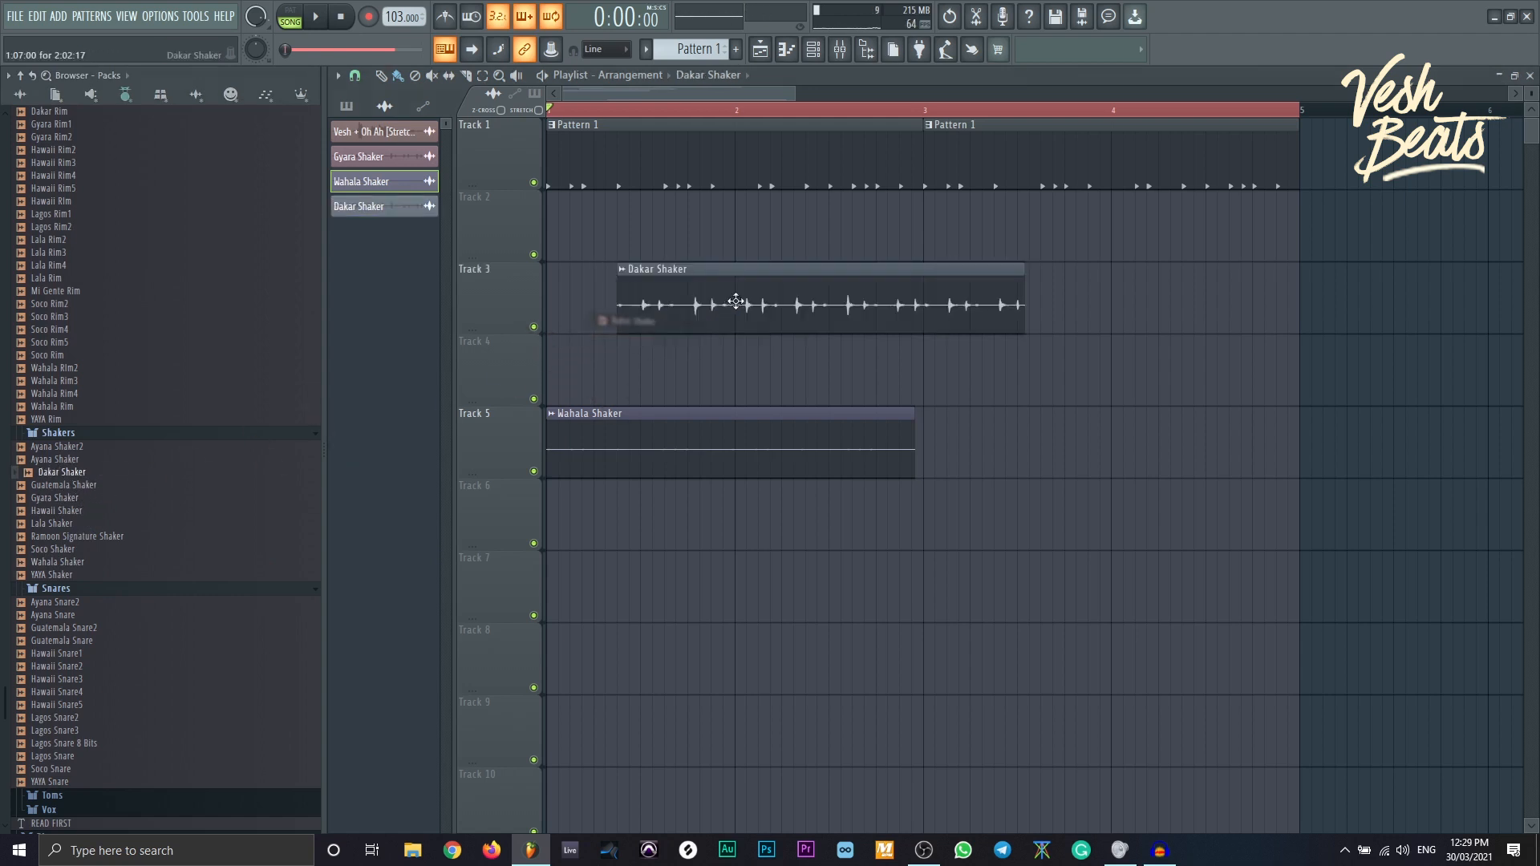
left_click(712, 311)
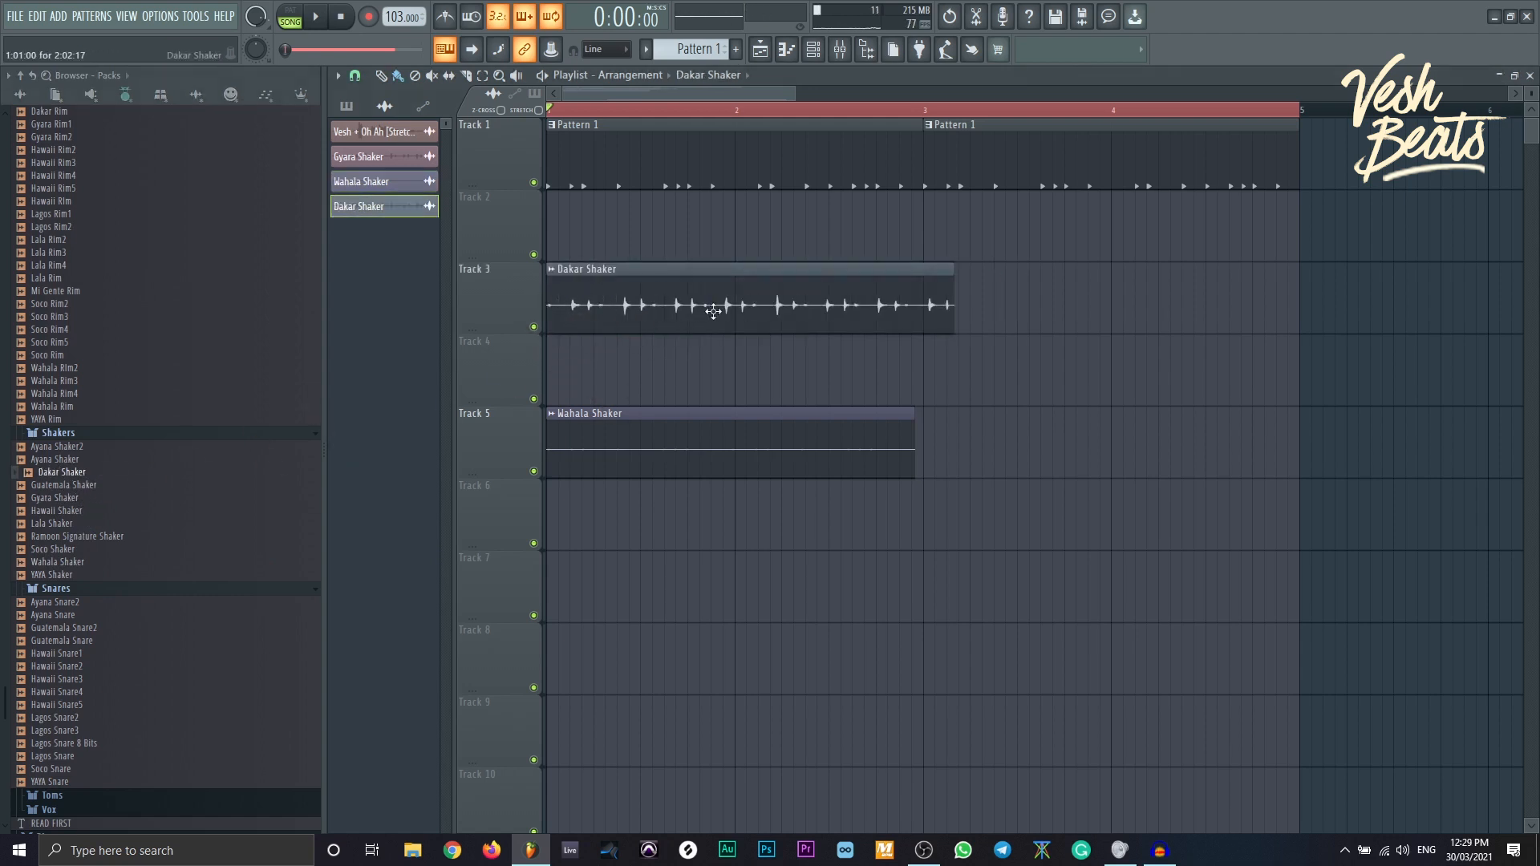
- Delete the Gyara Shaker channel from the Channel rack and return to the playlist
left_click(813, 49)
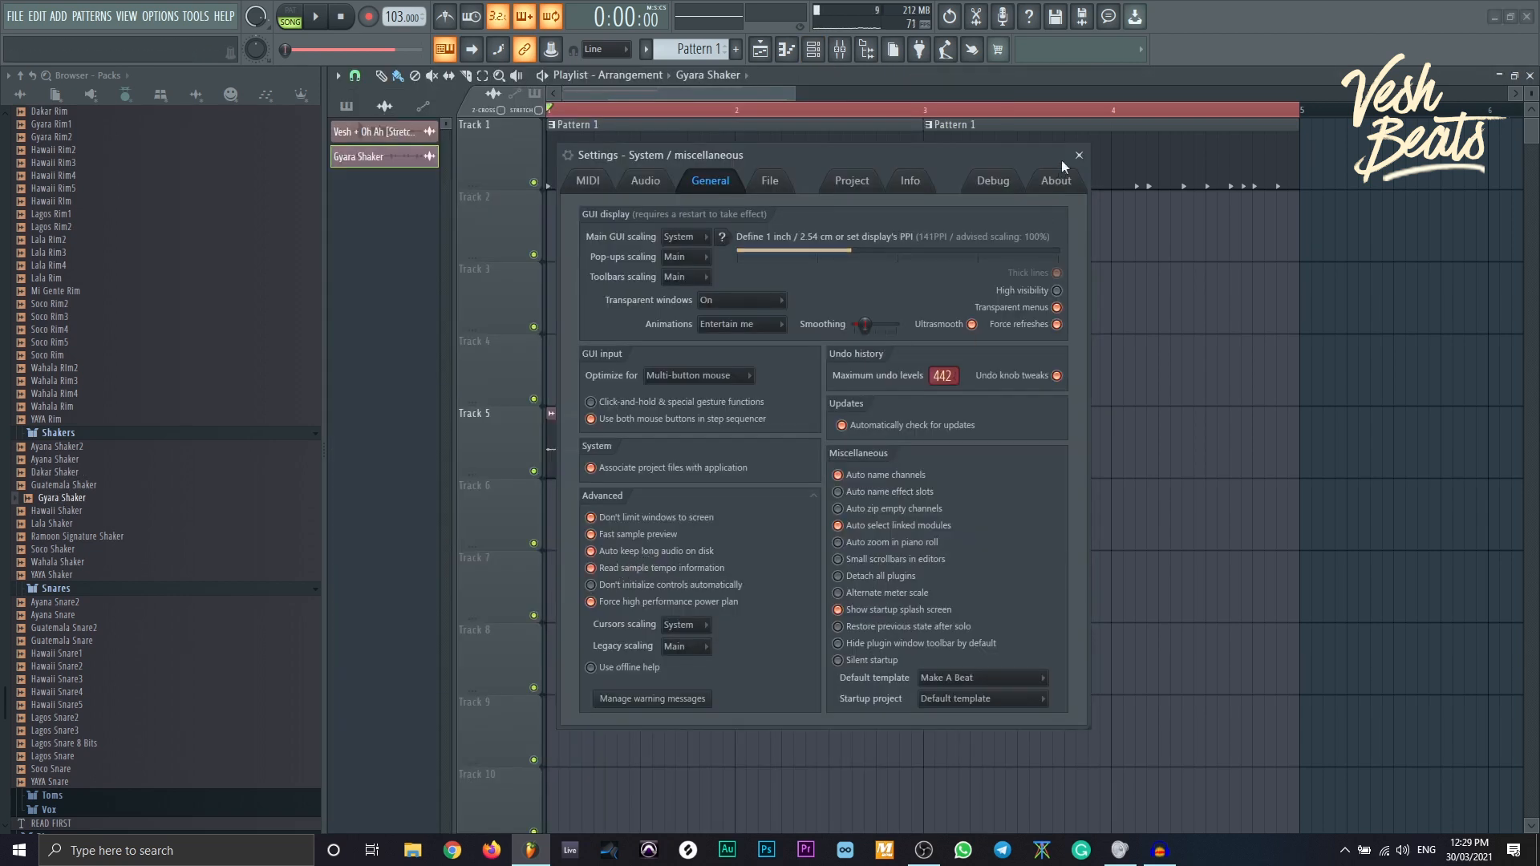
left_click(1079, 155)
left_click(813, 48)
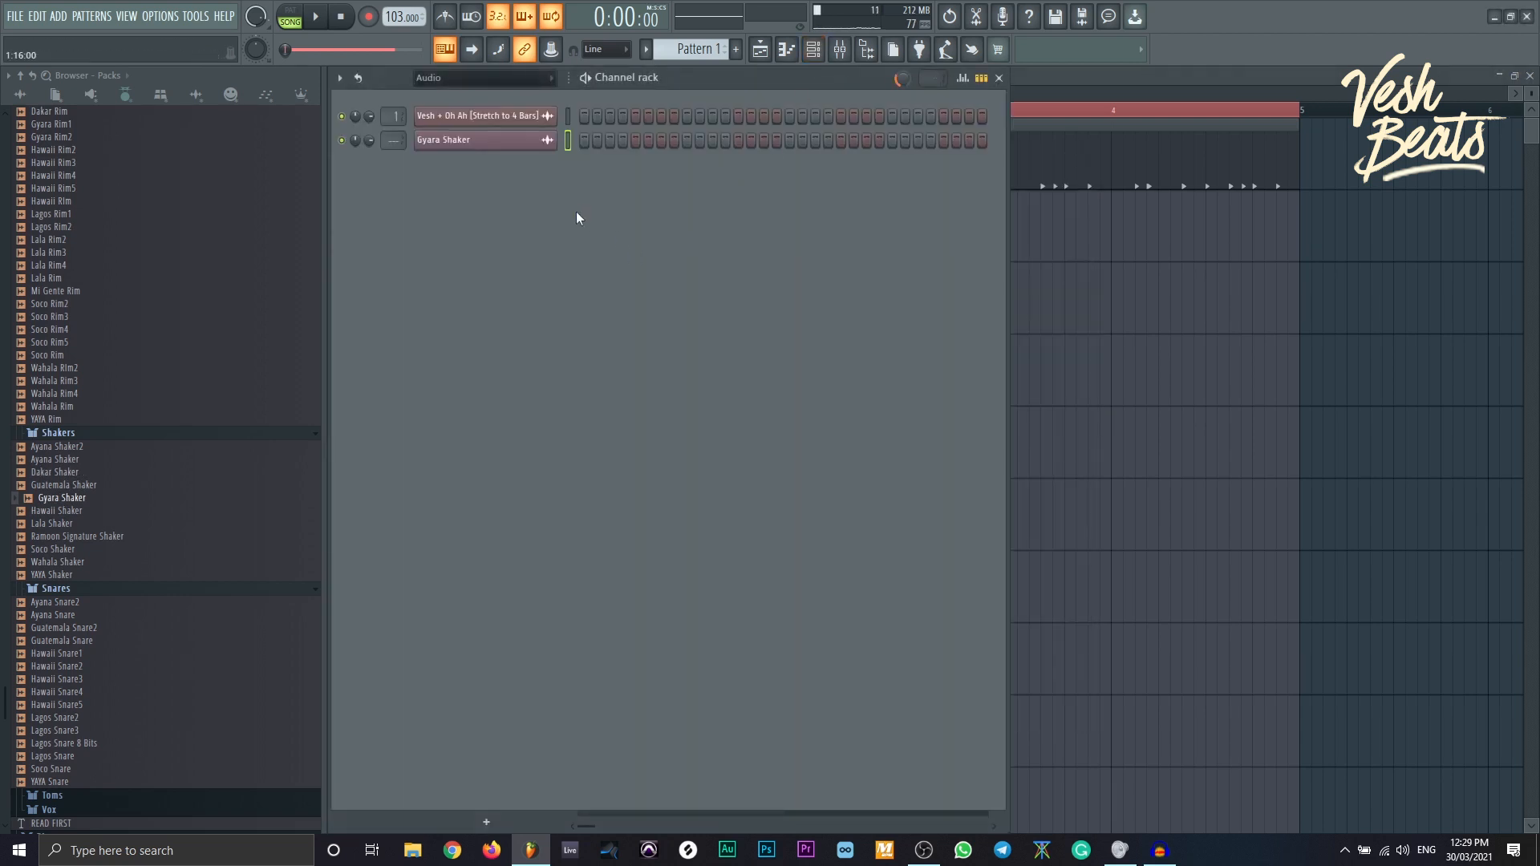
key("alt+Delete")
left_click(1356, 369)
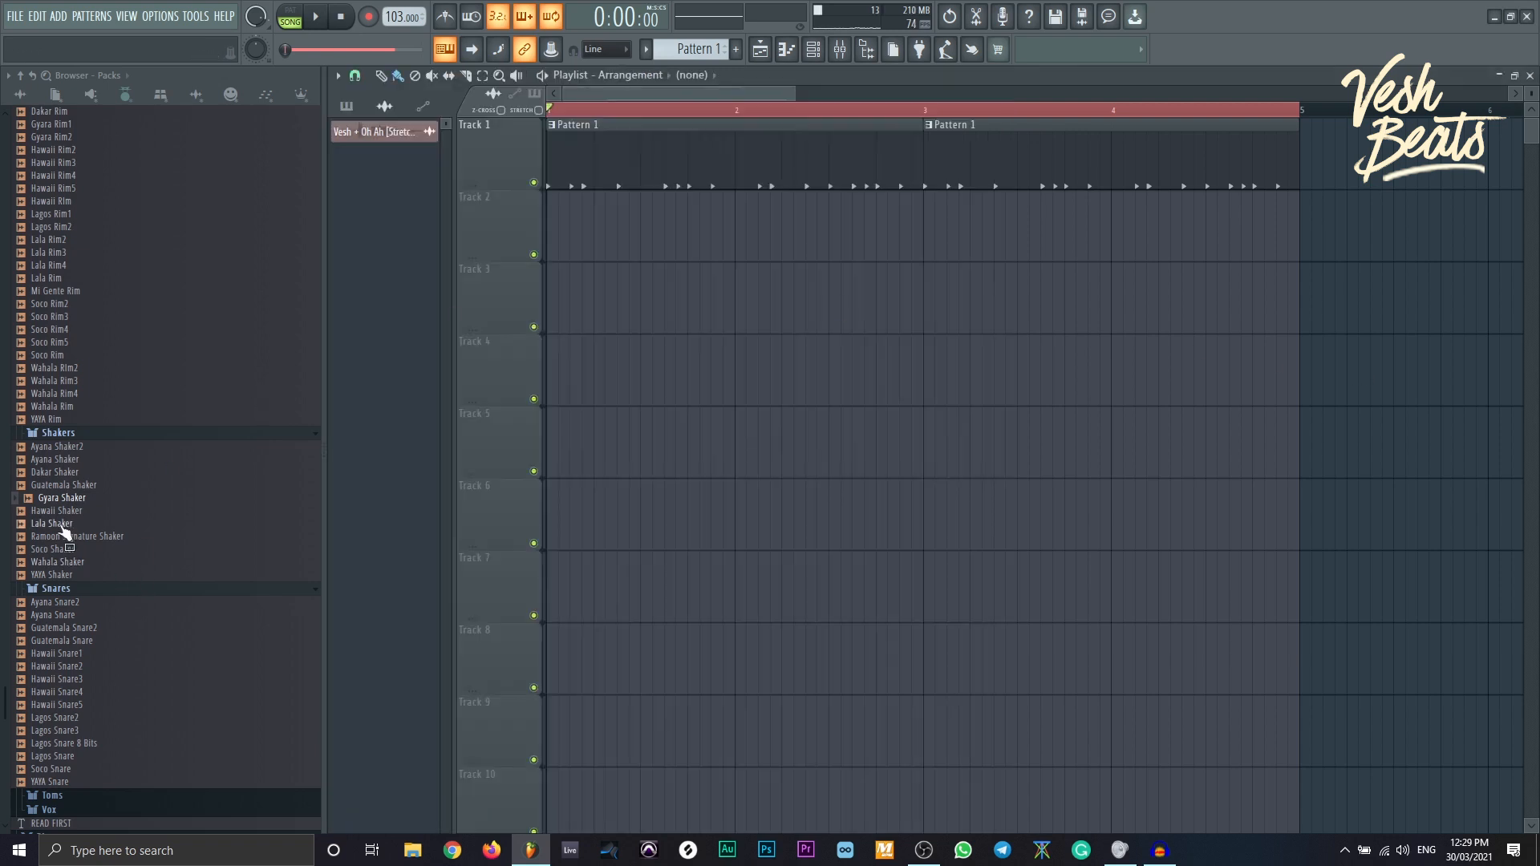
- Fill bars 1–4 of Track 2 with Gyara Shaker clips, play them back, and create Pattern 2
left_click_drag(62, 529, 550, 255)
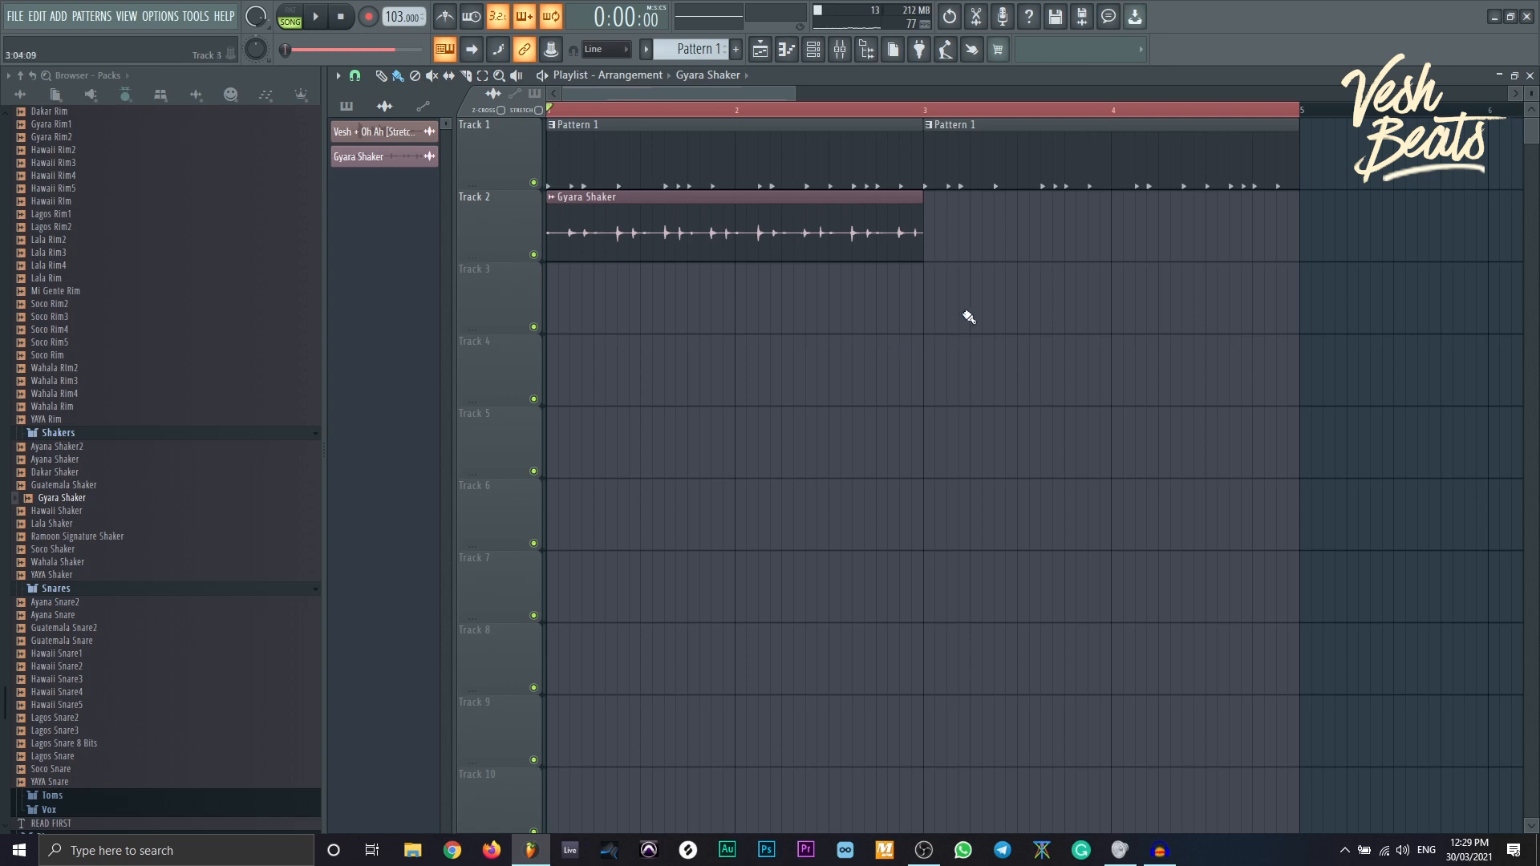
left_click(930, 259)
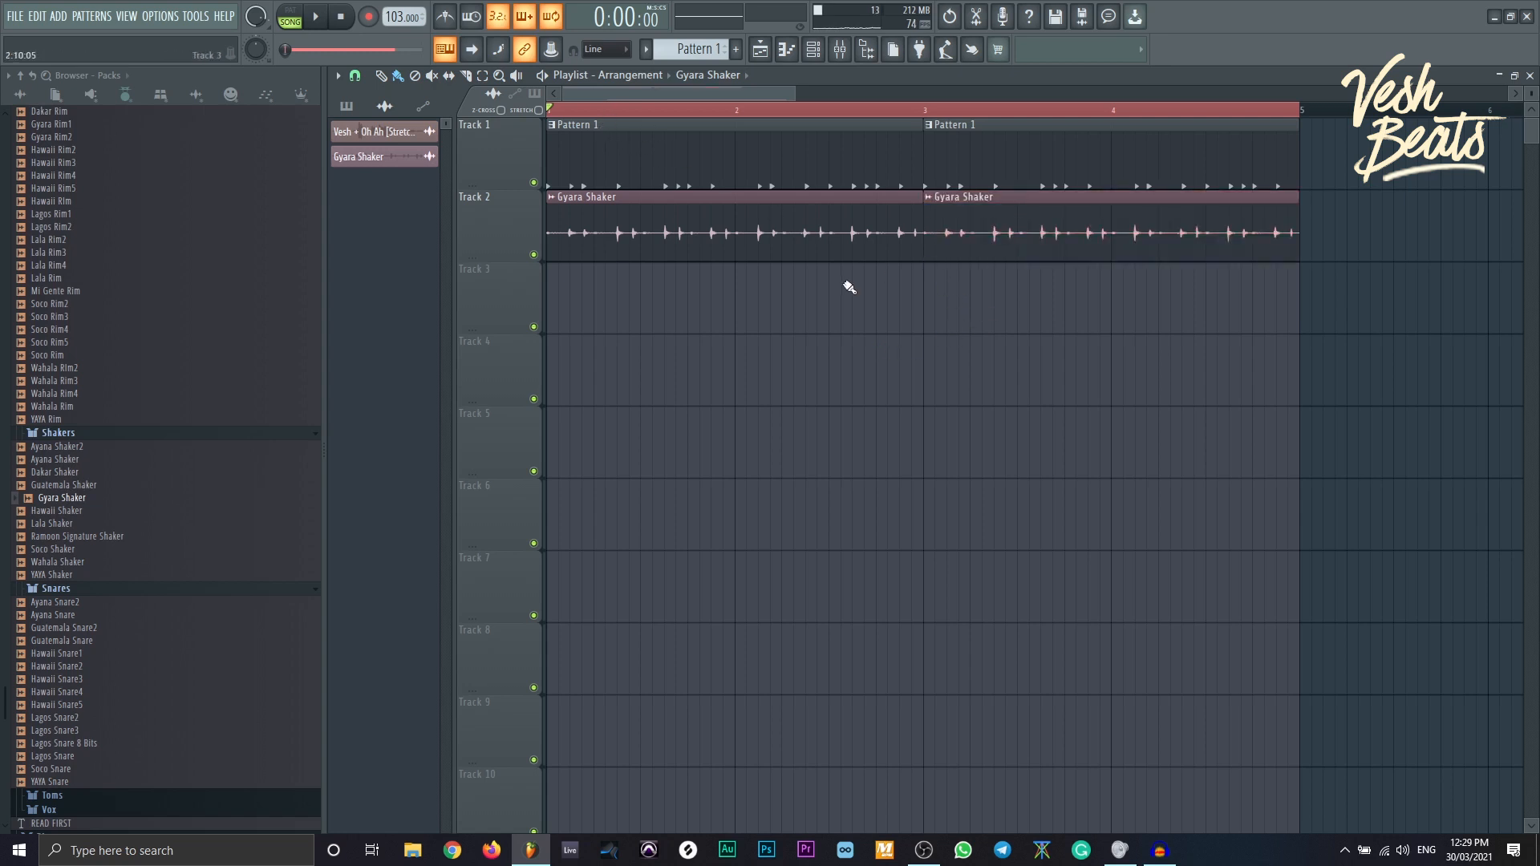
left_click(735, 236)
left_click(1114, 237)
key("space")
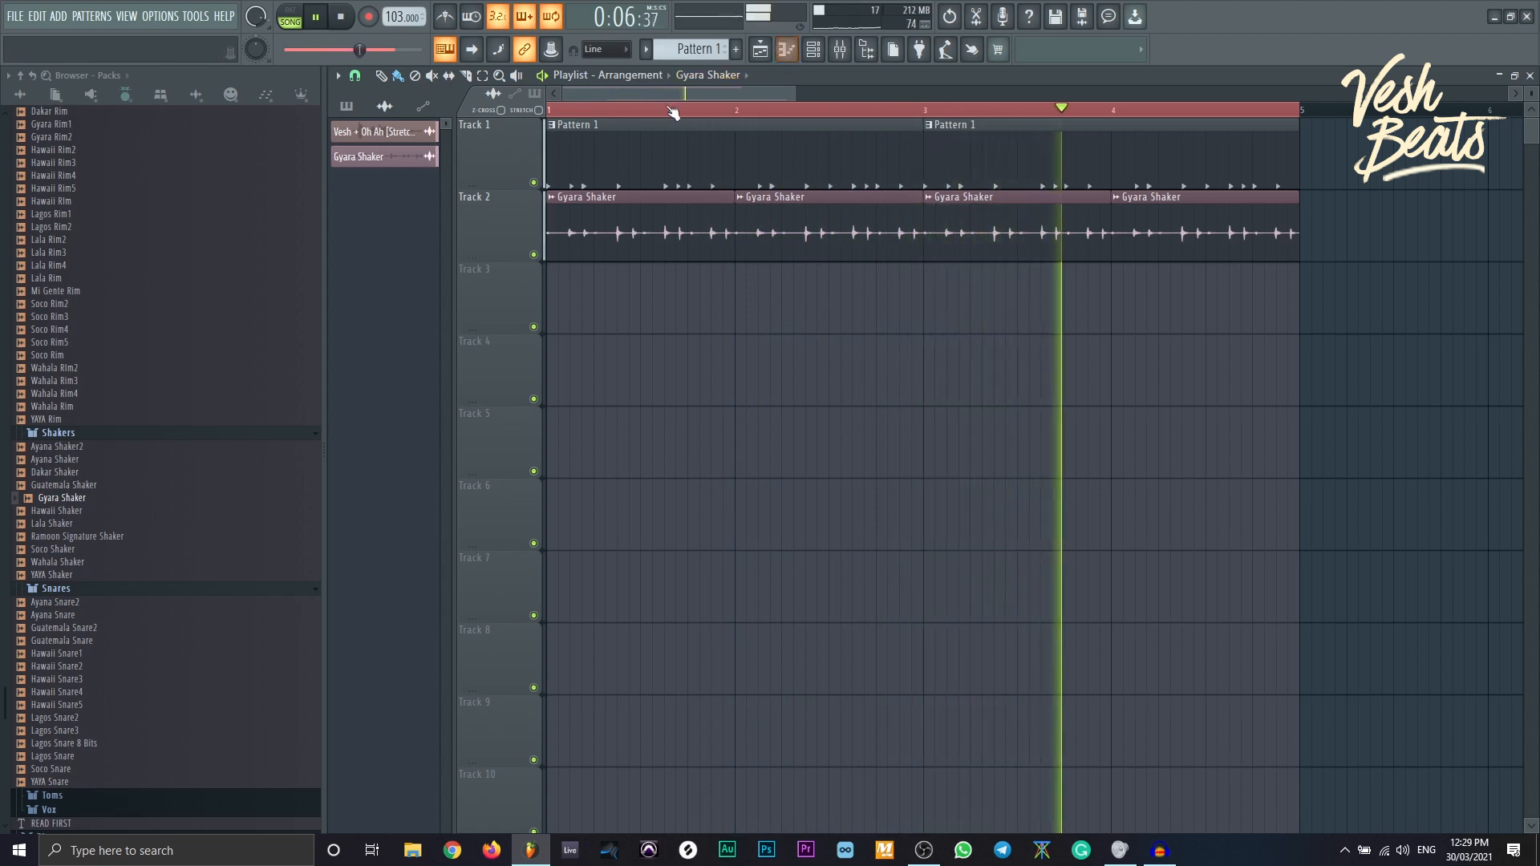
key("space")
key("F4")
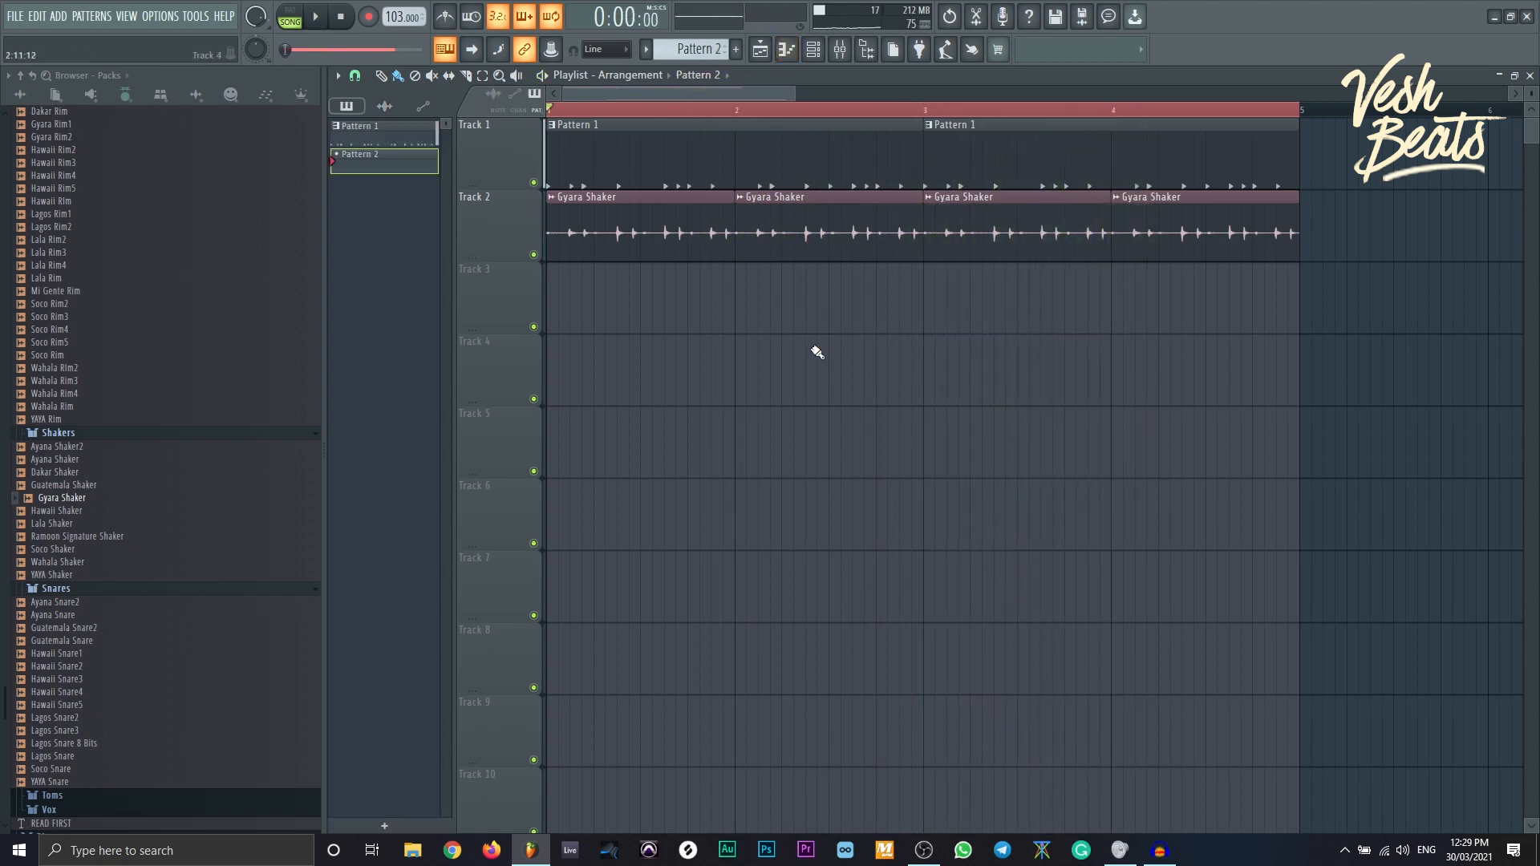
- Place Pattern 2 at bar 1 of Track 3 and load Addictive Keys as an instrument channel
left_click(556, 310)
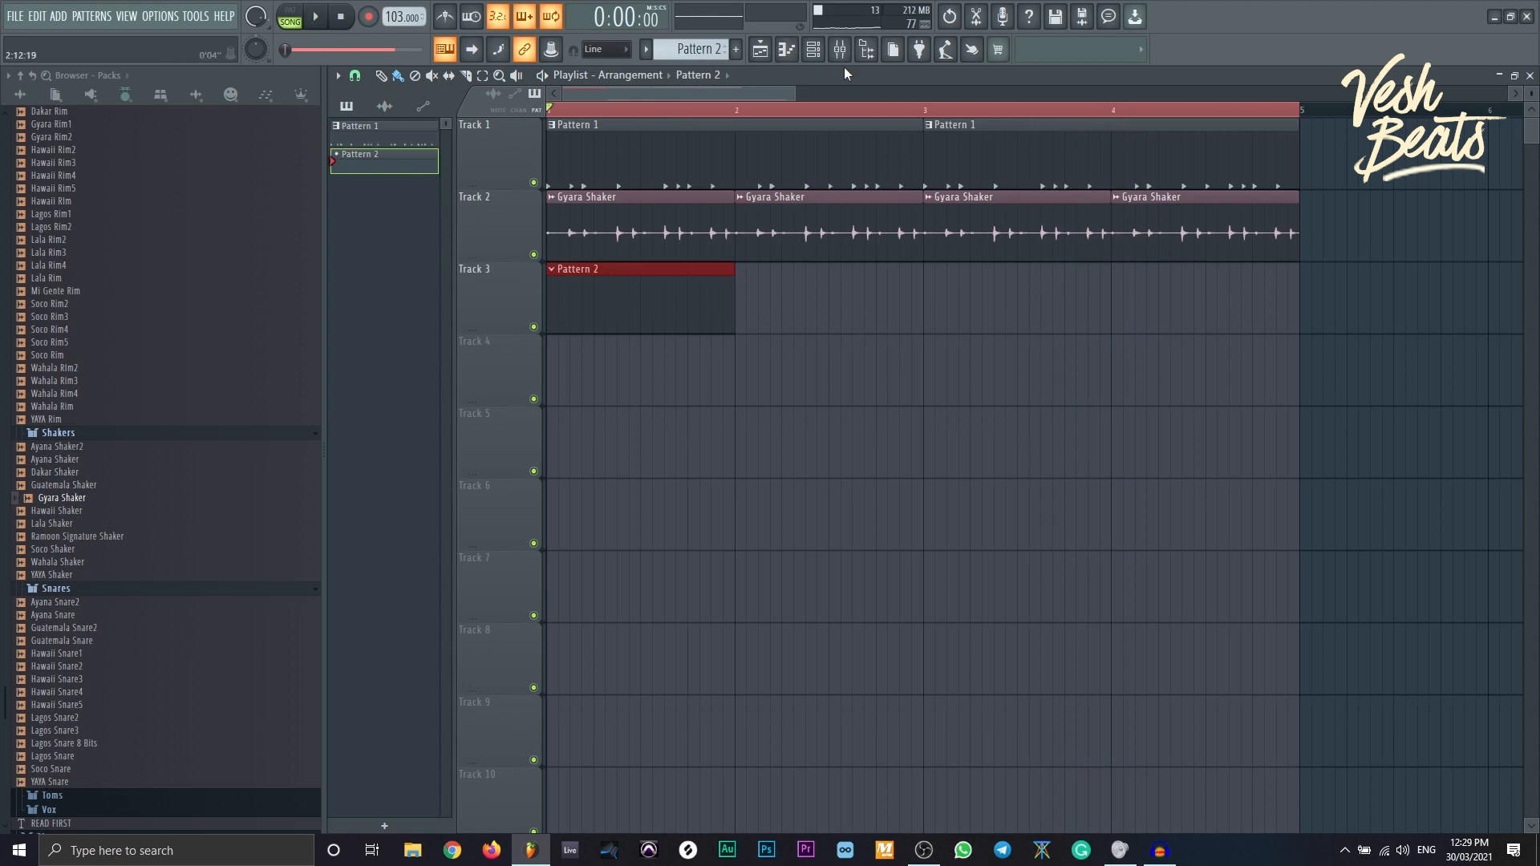
left_click(812, 49)
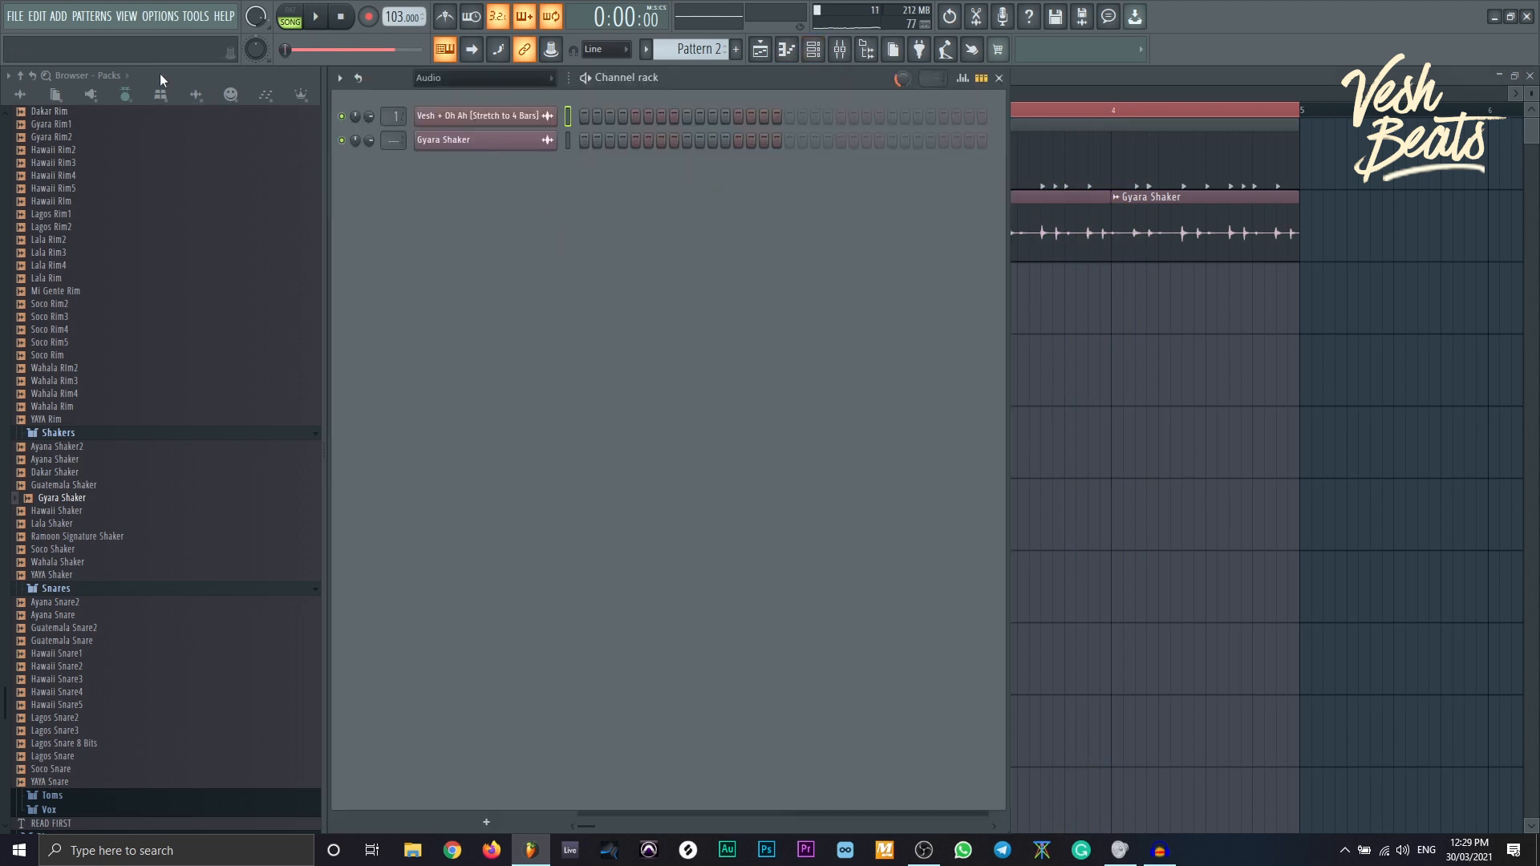
left_click(92, 94)
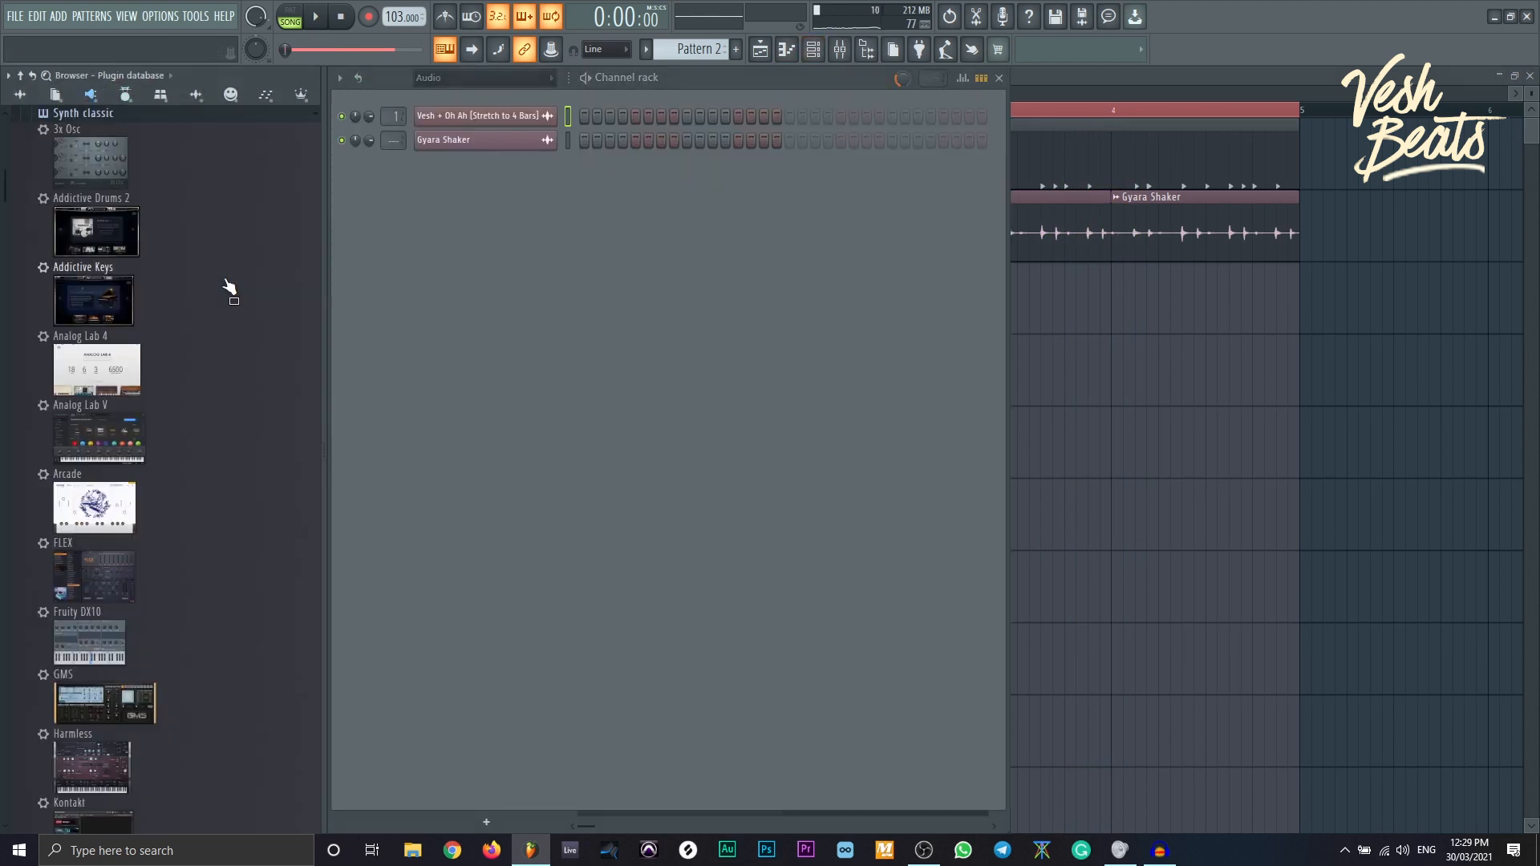
left_click_drag(94, 301, 418, 207)
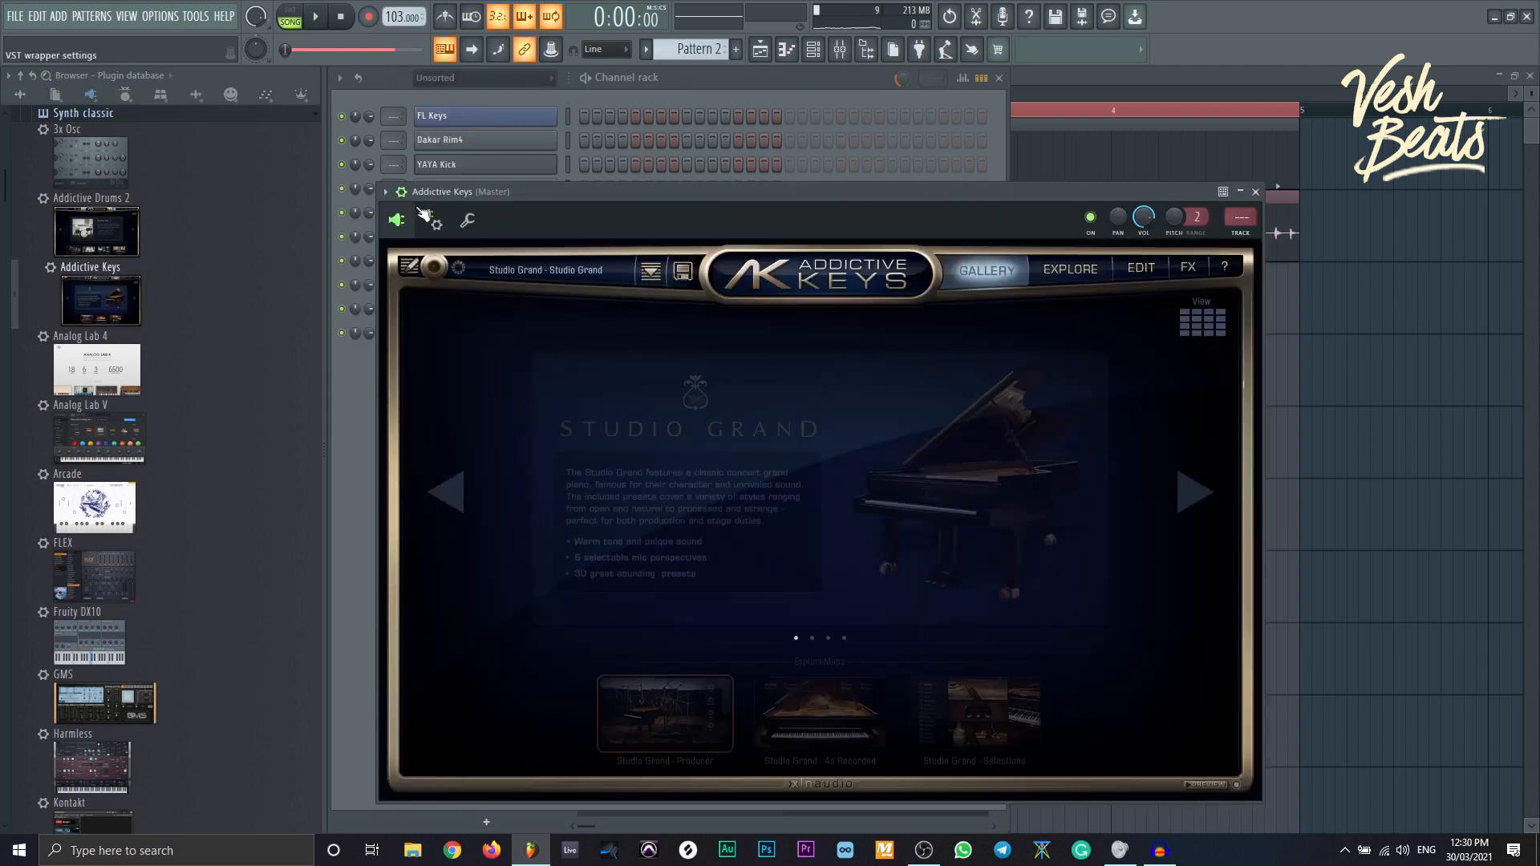
left_click(1189, 329)
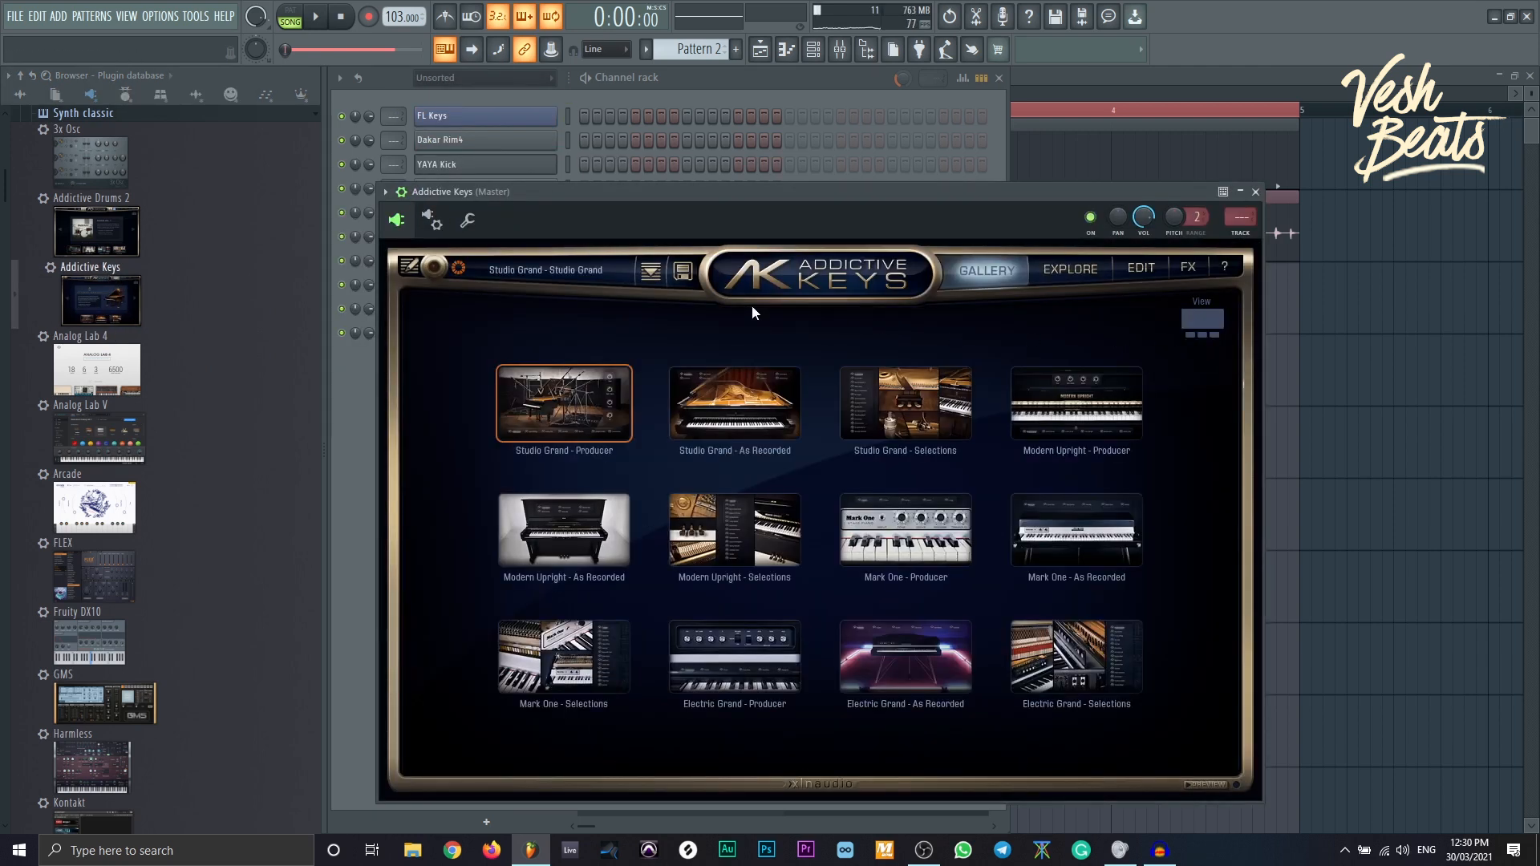
left_click(402, 193)
left_click_drag(460, 194, 453, 220)
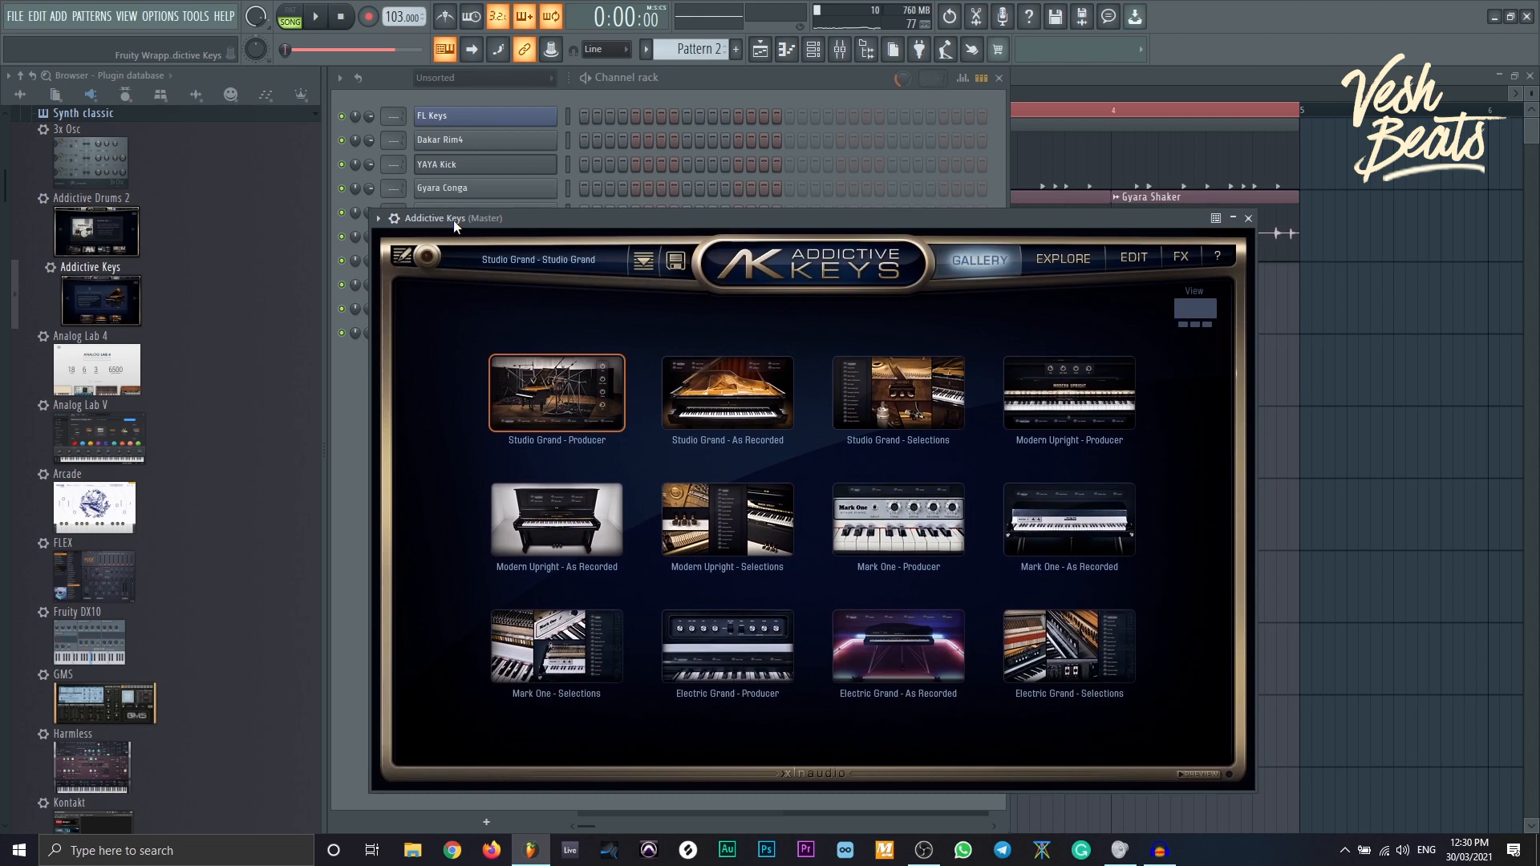
left_click_drag(462, 218, 422, 262)
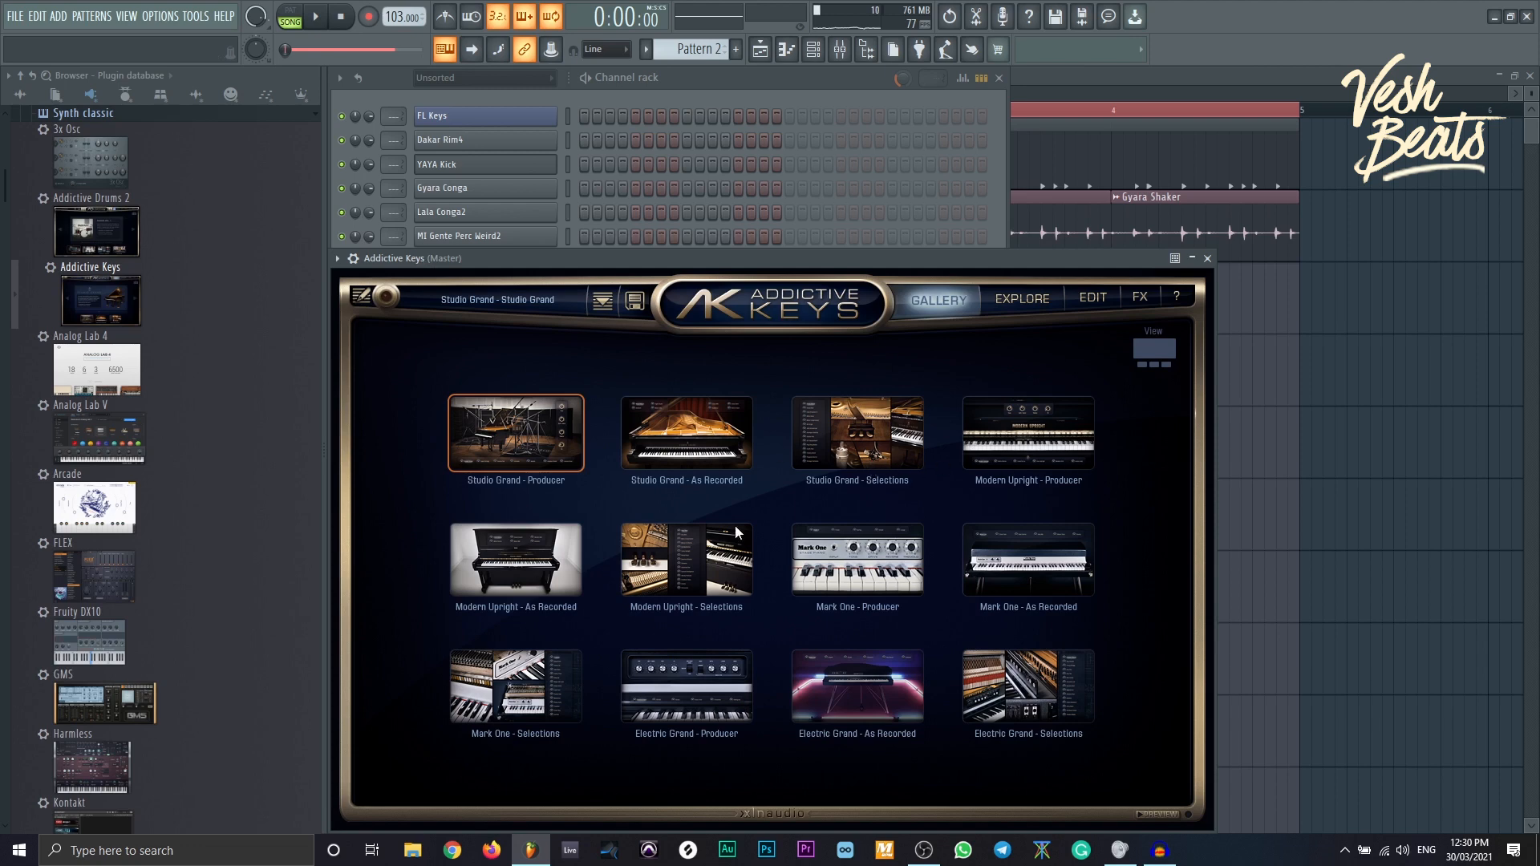
- Choose the Mark One - Producer Dimdal preset, then return to the rack and playlist
left_click(920, 533)
left_click(914, 382)
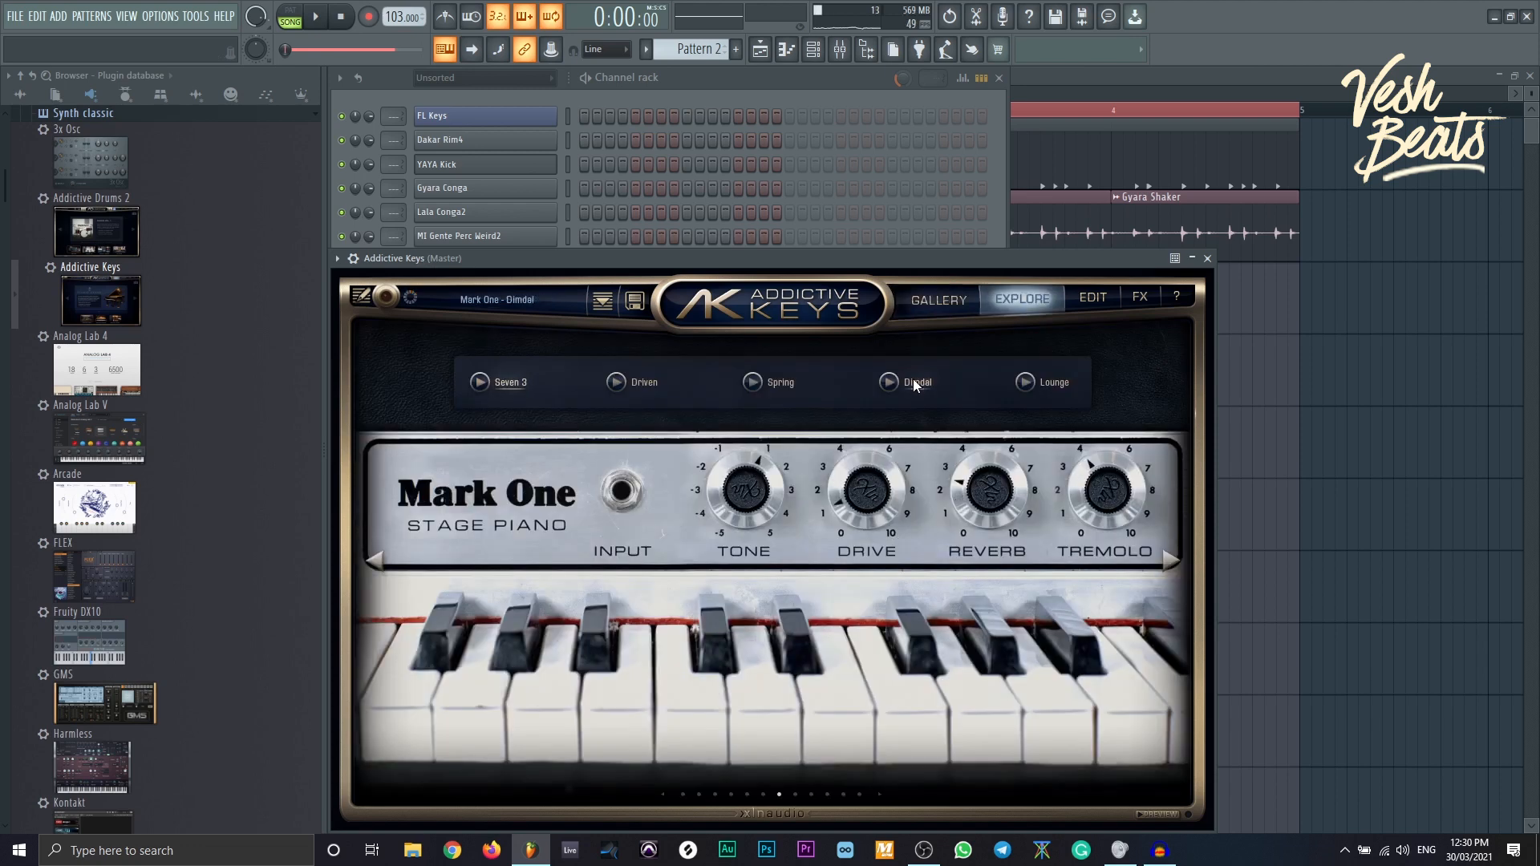
left_click(805, 95)
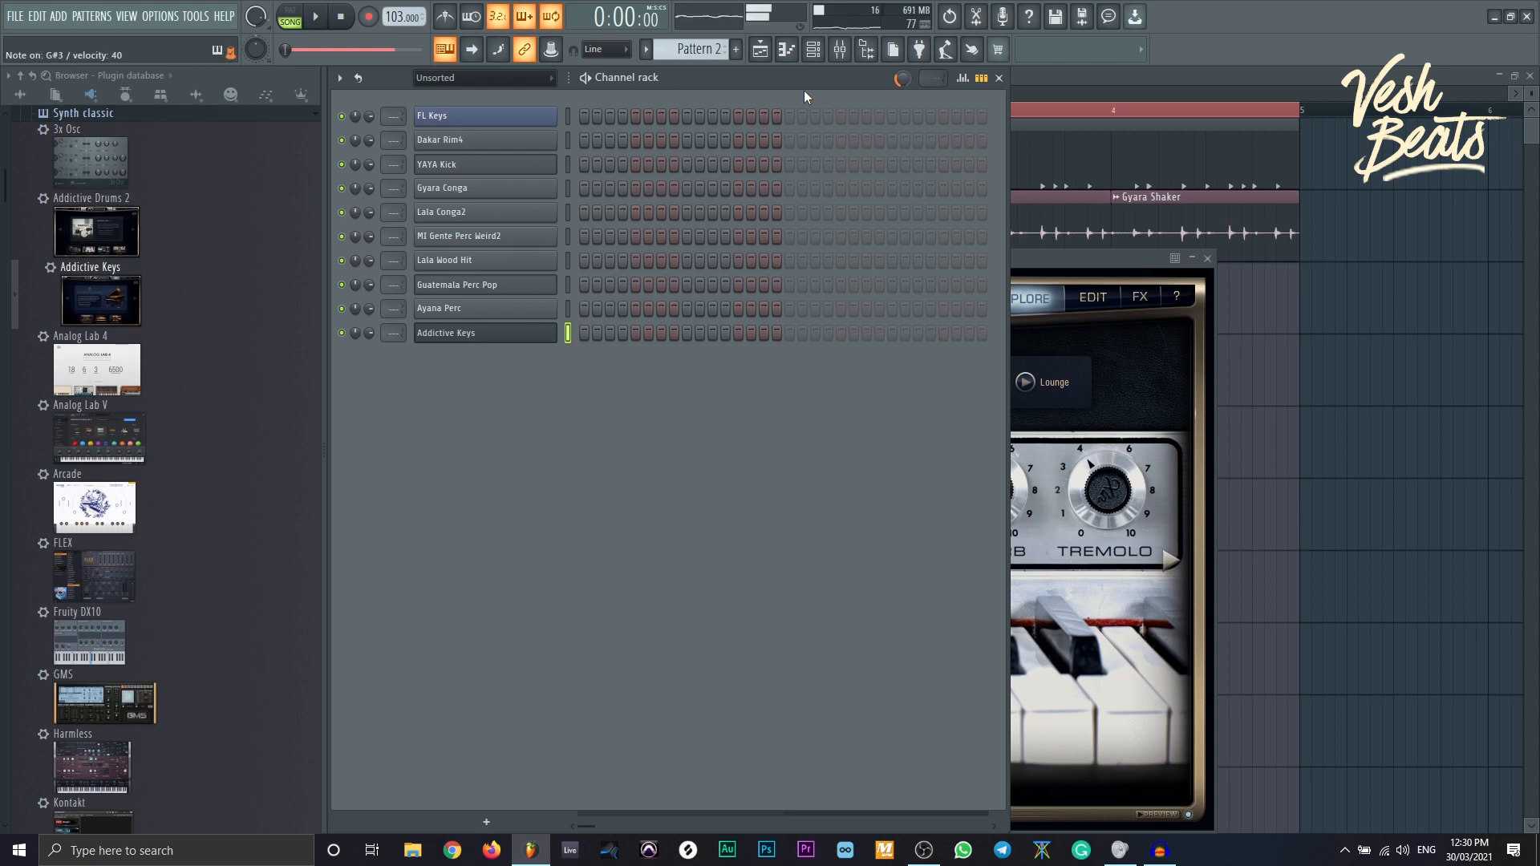
left_click(1315, 387)
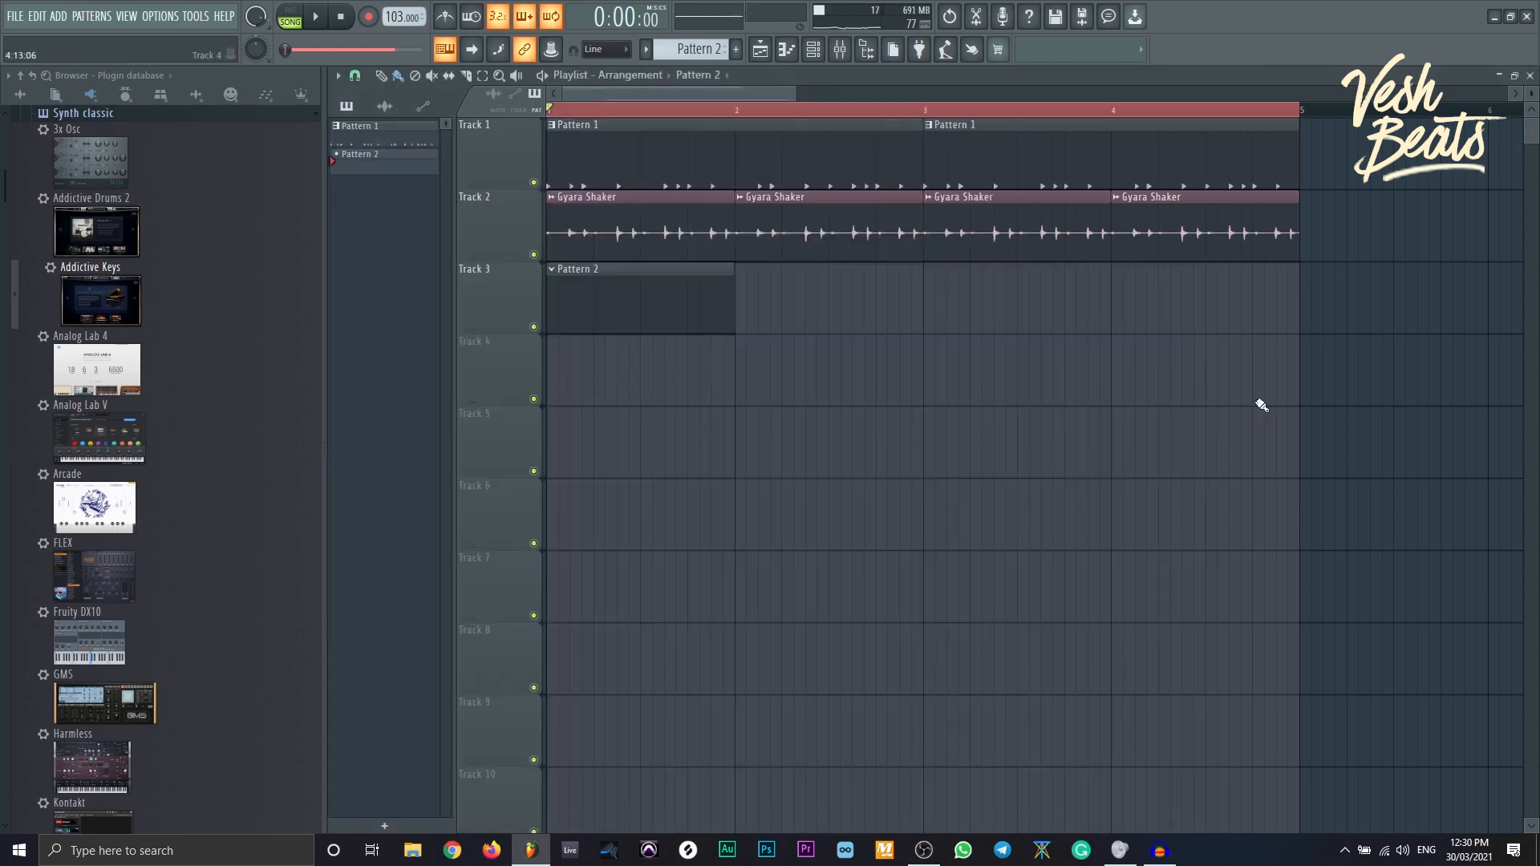
- Record chords into Pattern 2 after a precount, then quantize them in the piano roll with Ctrl+Q
left_click(678, 313)
left_click(377, 19)
key("space")
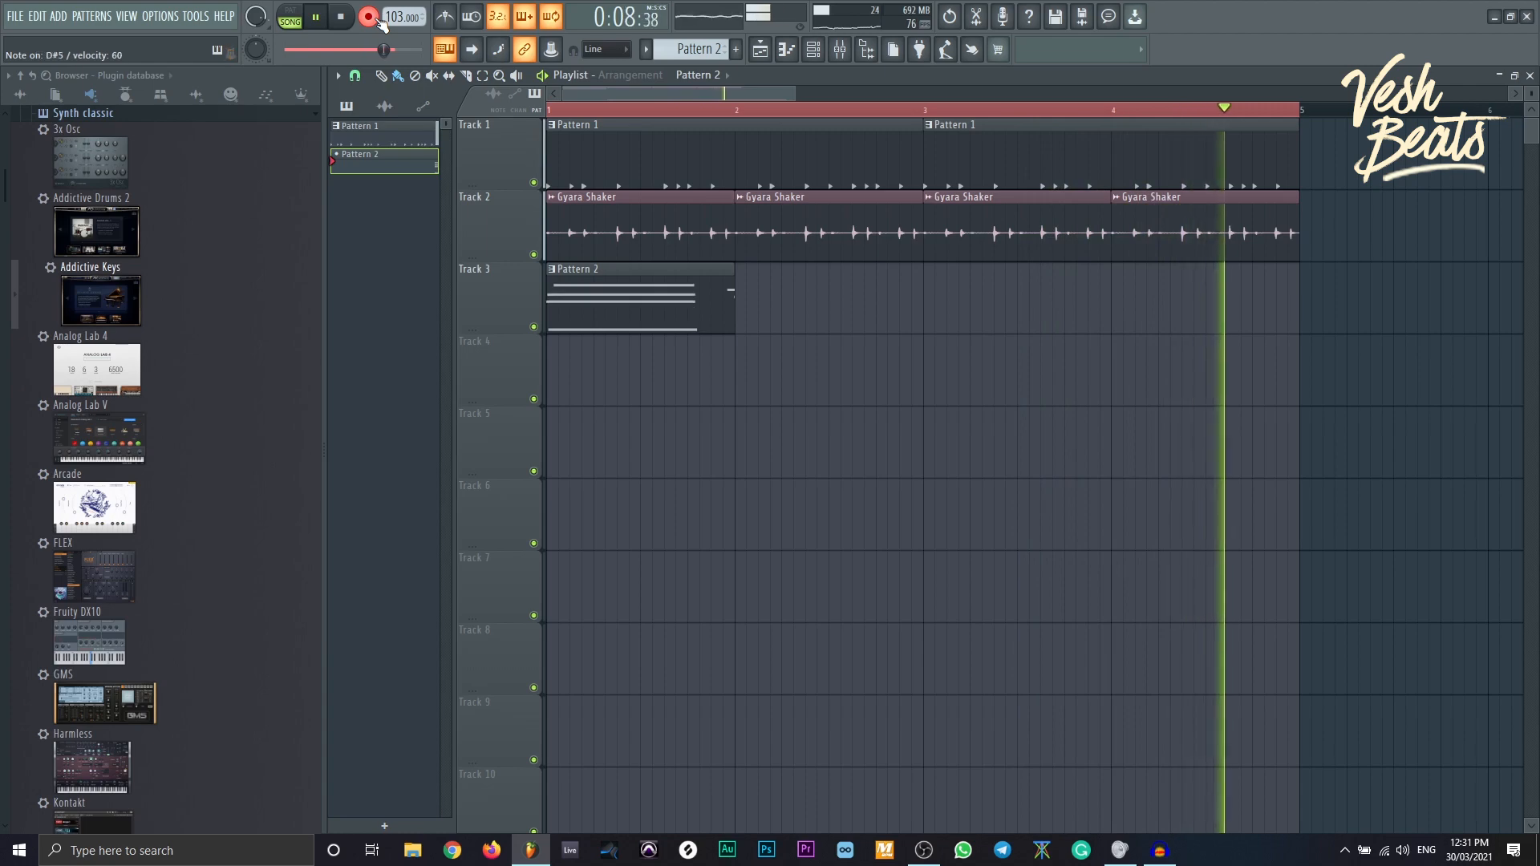
left_click(369, 16)
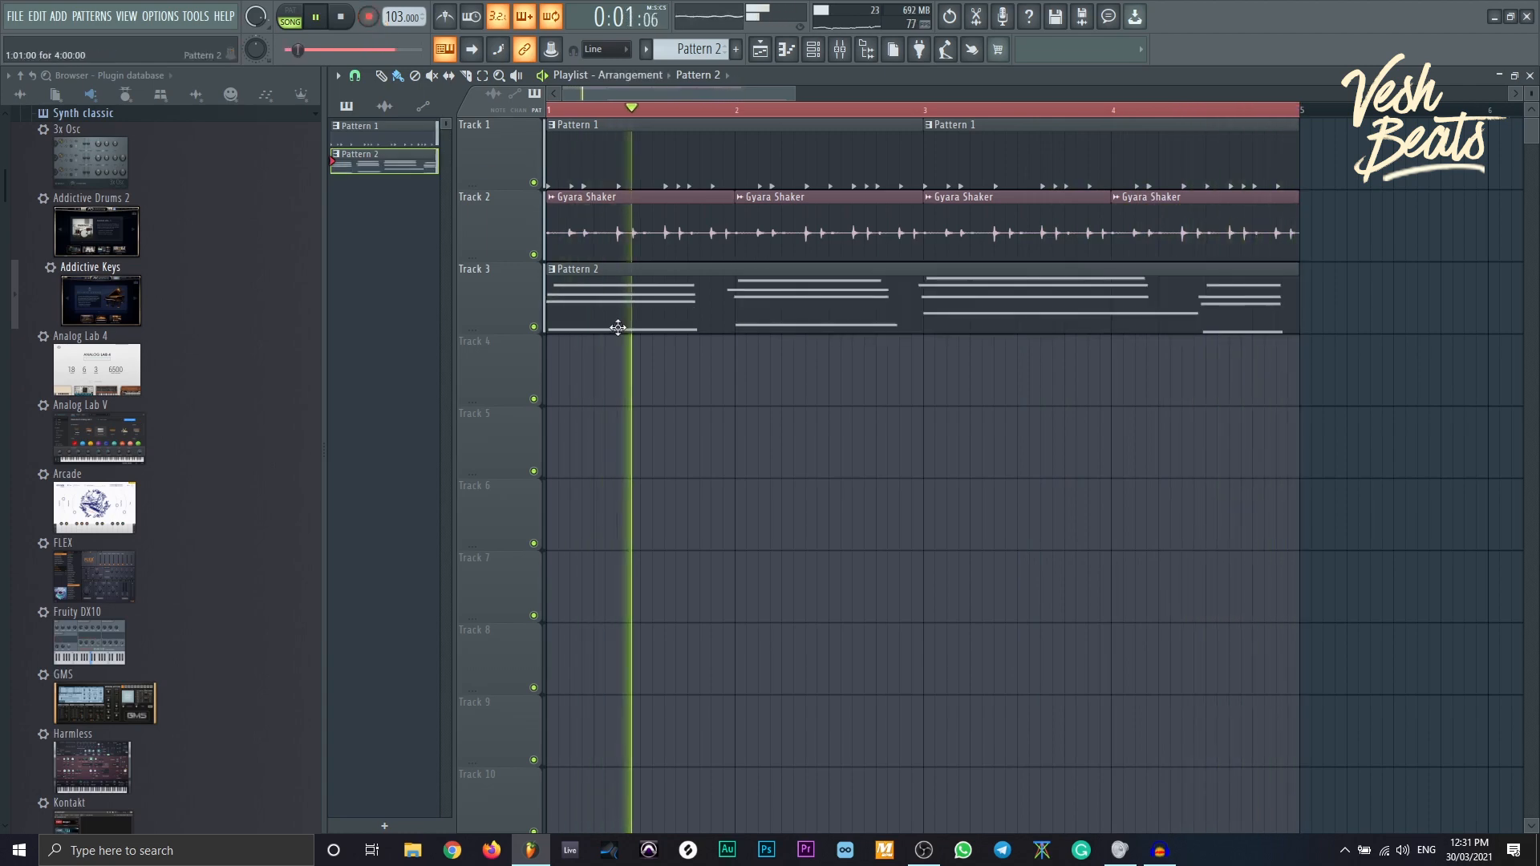
double_click(618, 325)
key("ctrl+q")
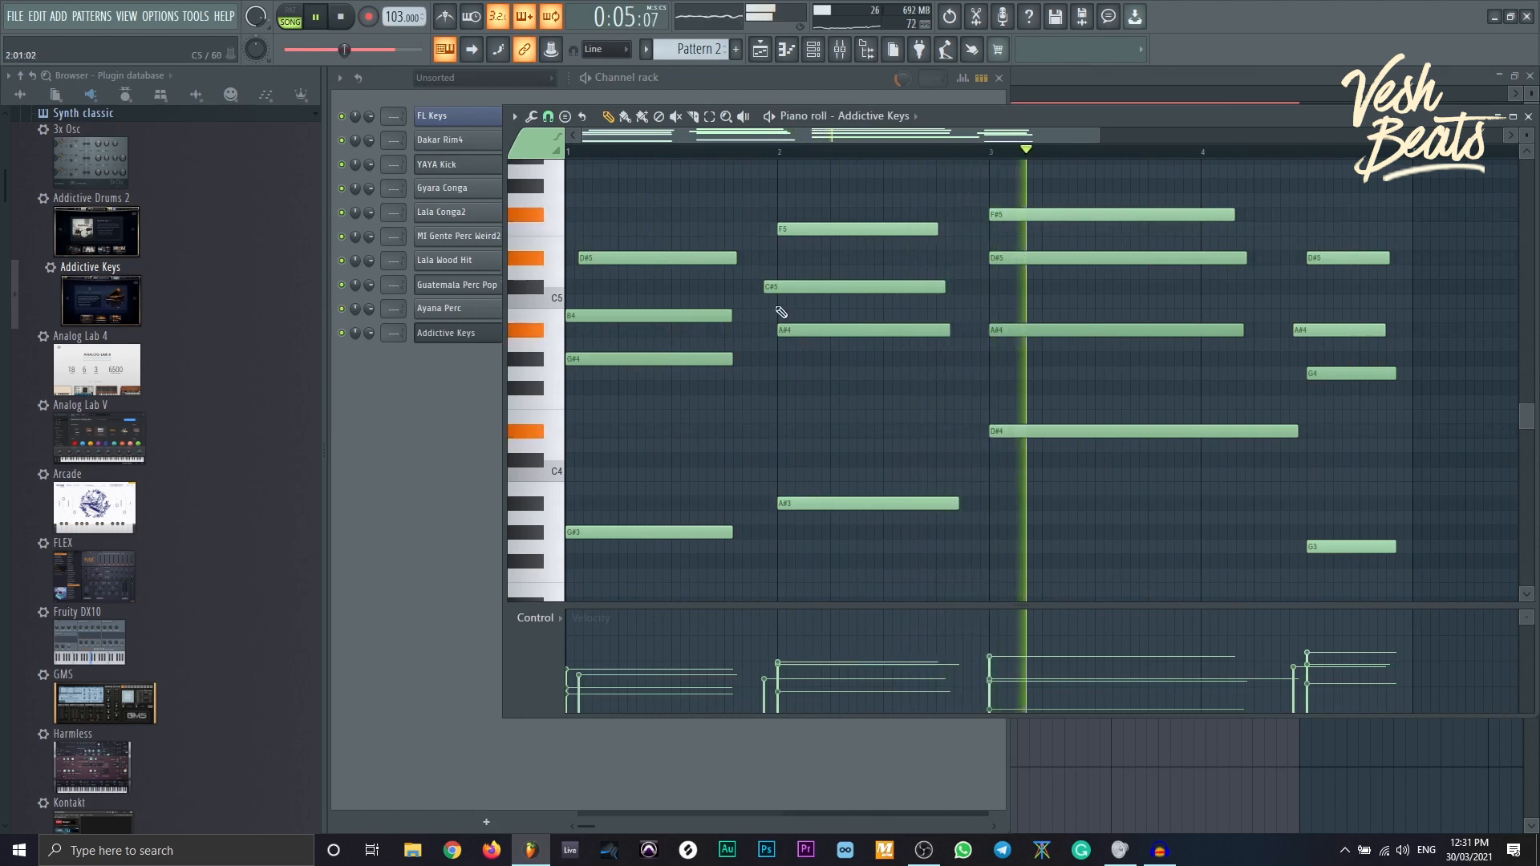
- Snap the C#5 and D#5 notes onto the bar lines, then strum the chords with Trigger ahead off and stop playback
left_click_drag(772, 287, 783, 288)
left_click_drag(644, 258, 631, 257)
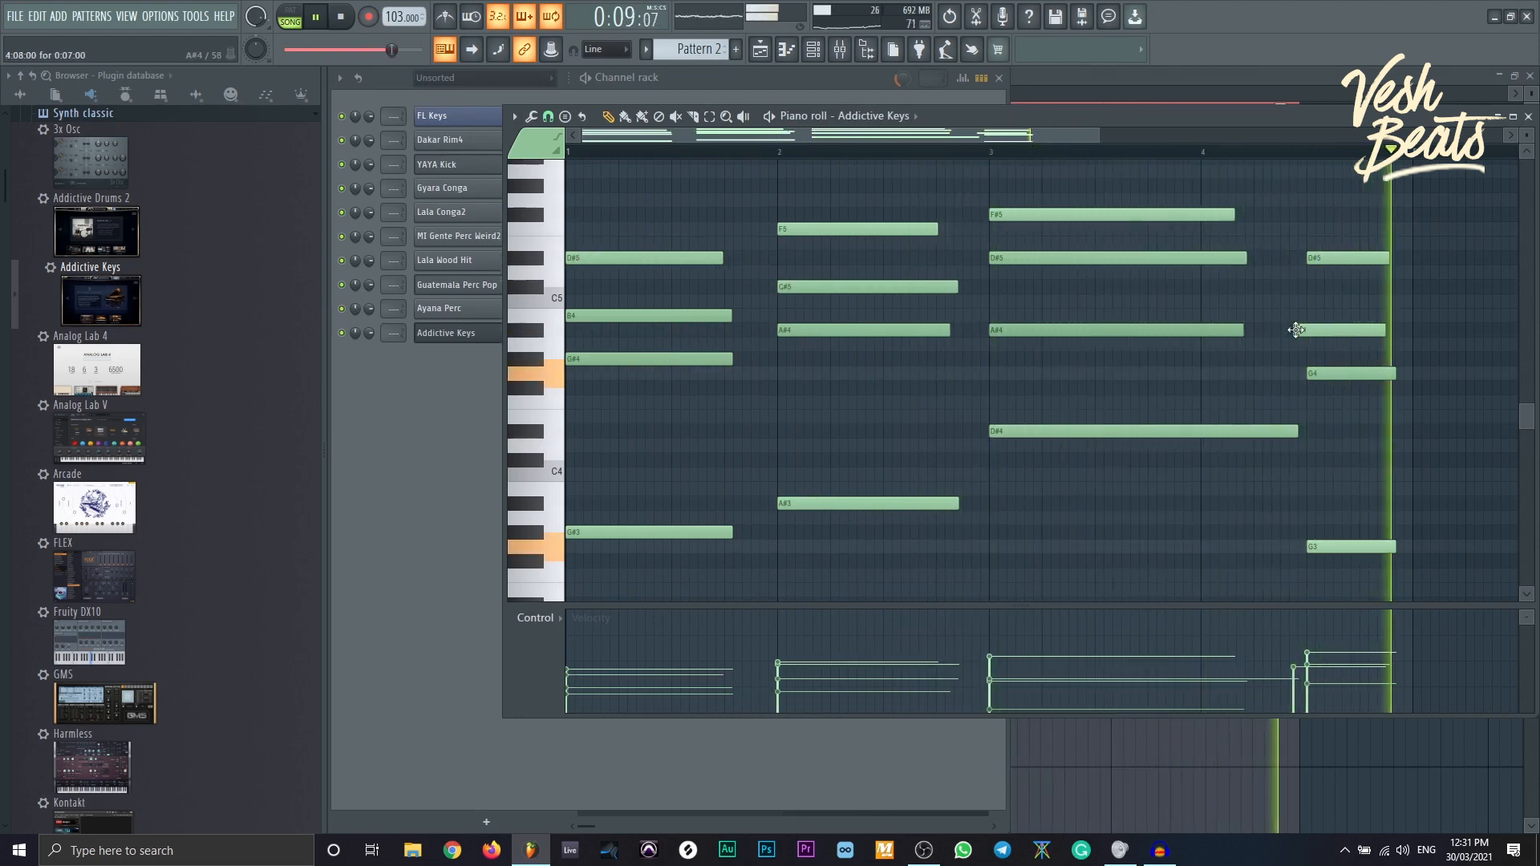
key("alt+s")
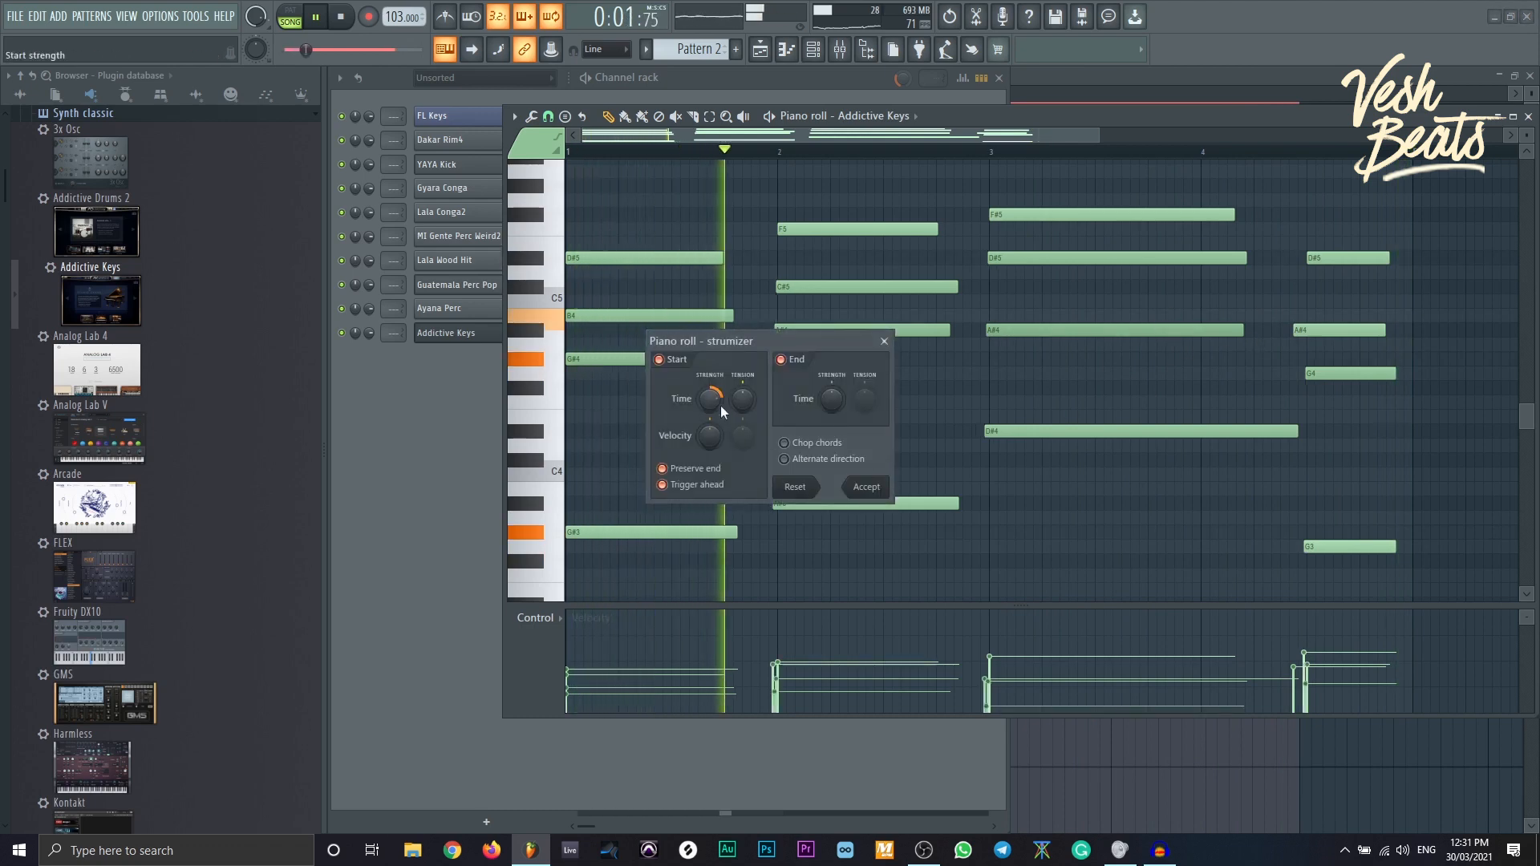
left_click(698, 486)
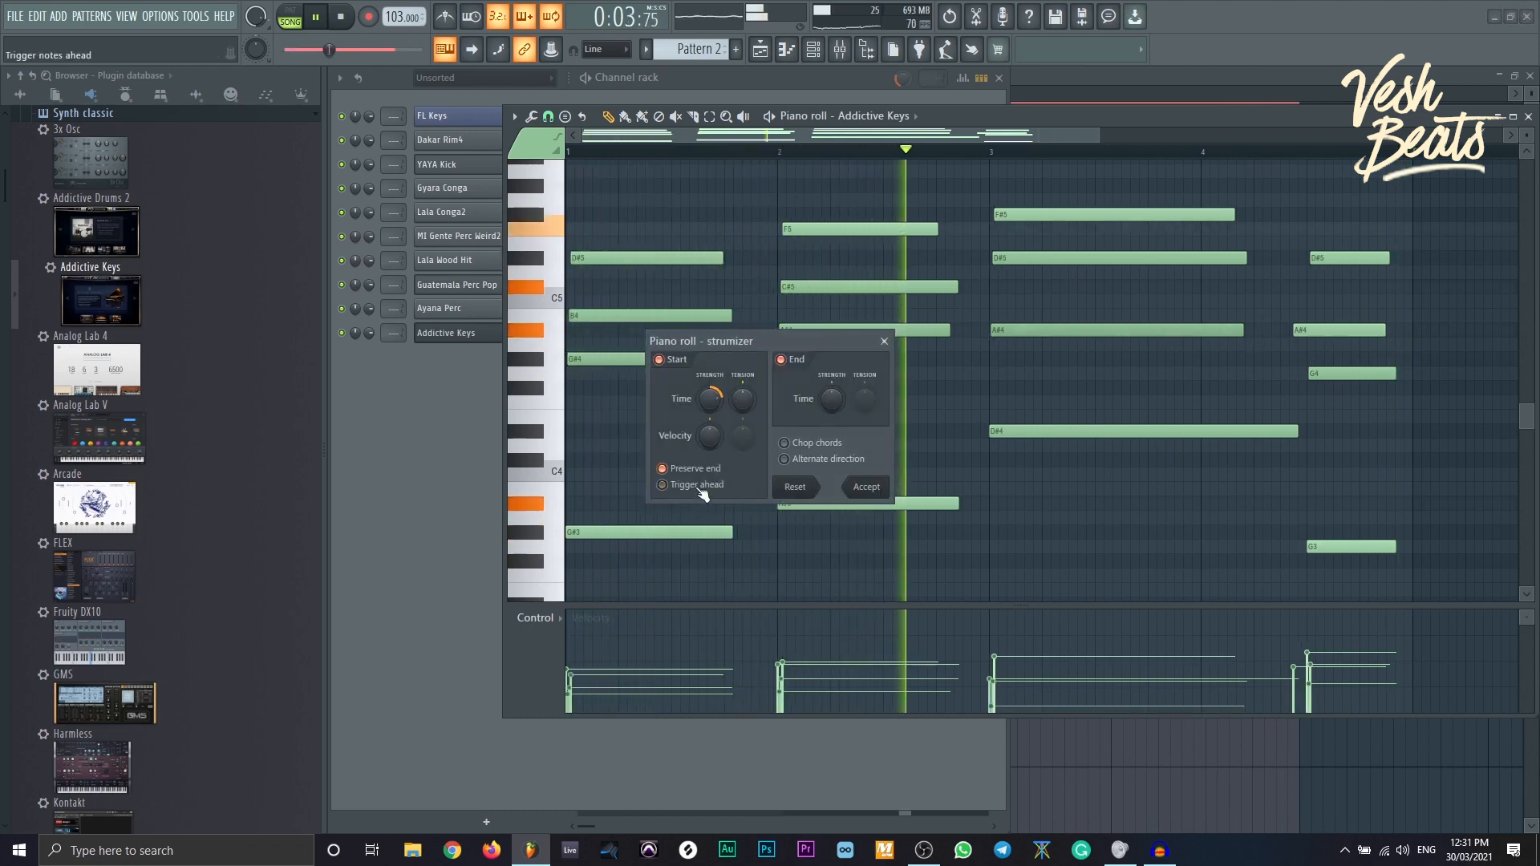
left_click(884, 491)
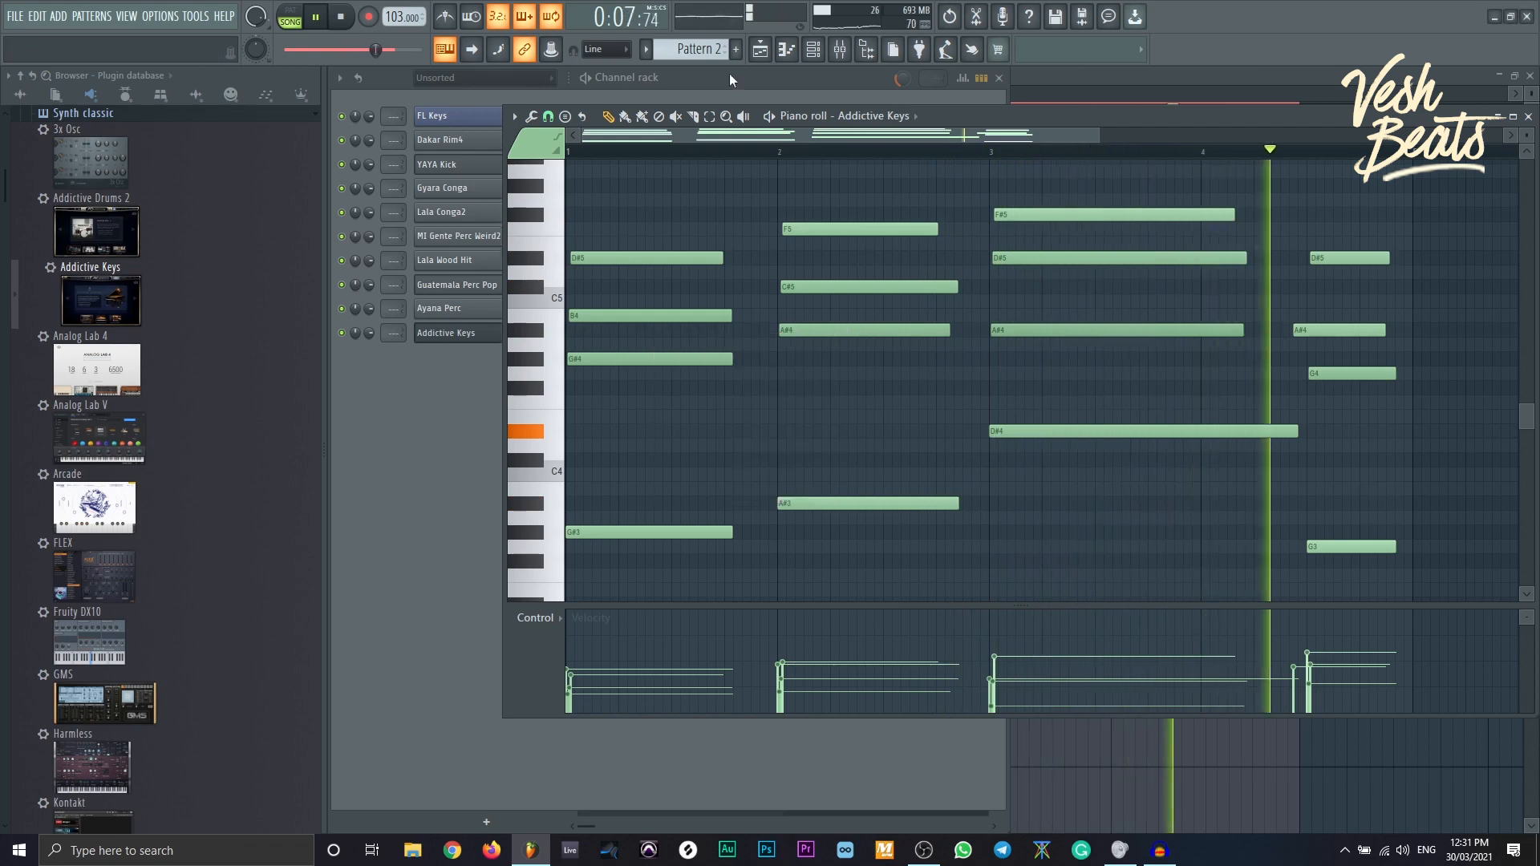
key("space")
left_click(779, 83)
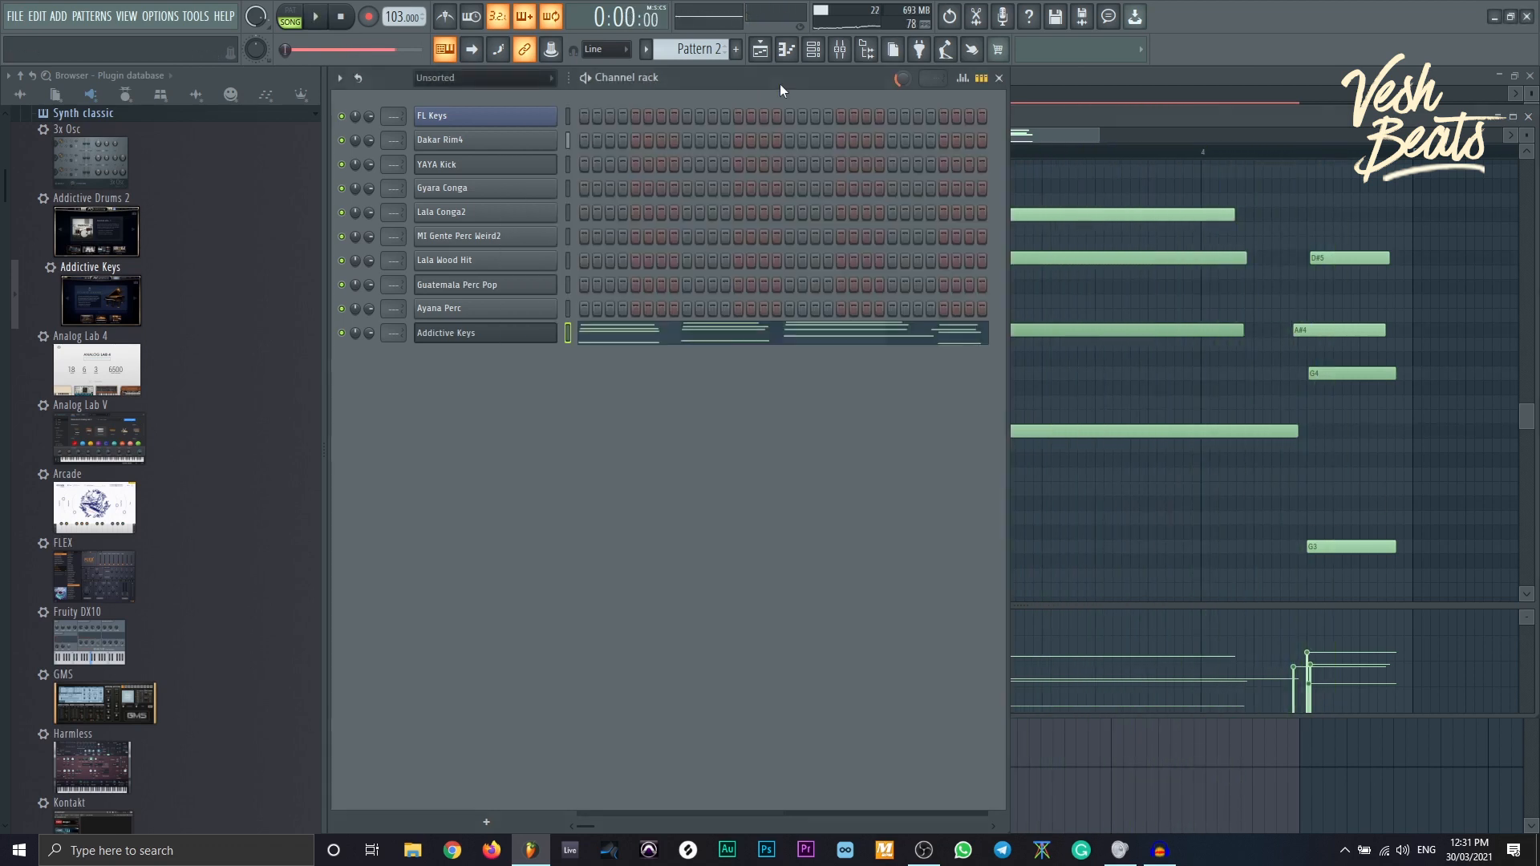
- Stamp a Minor Natural (Aeolian) scale into the FL Keys piano roll starting at bar 1
key("F7")
left_click(568, 119)
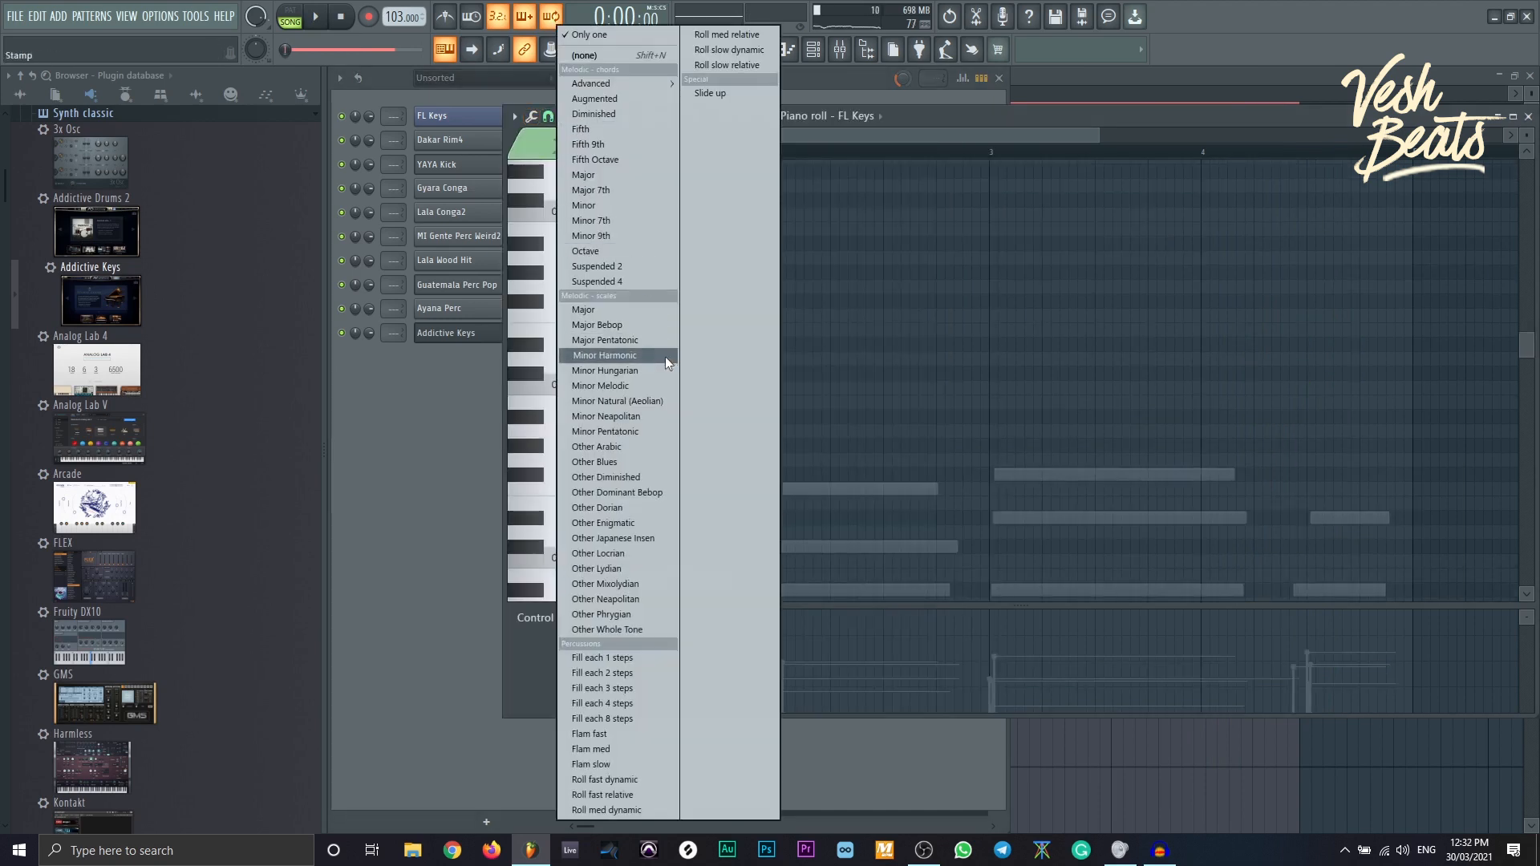
left_click(629, 403)
left_click(575, 445)
left_click_drag(574, 445, 565, 445)
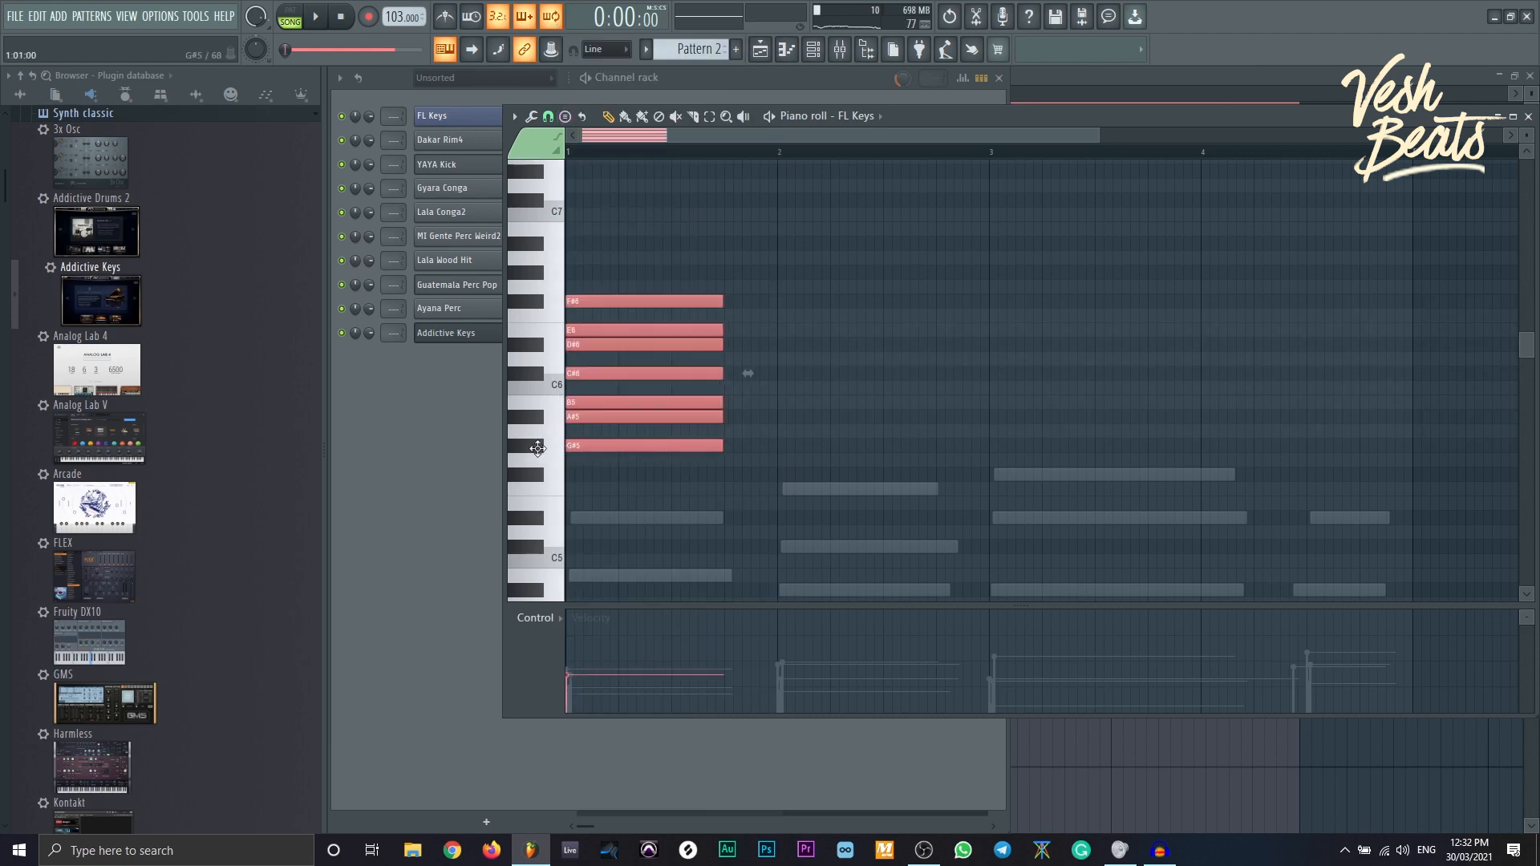
- Audition the stamped scale notes one by one, from A#5 up to F#6
left_click(548, 423)
left_click(547, 404)
left_click(533, 371)
left_click(539, 349)
left_click(556, 327)
left_click(545, 308)
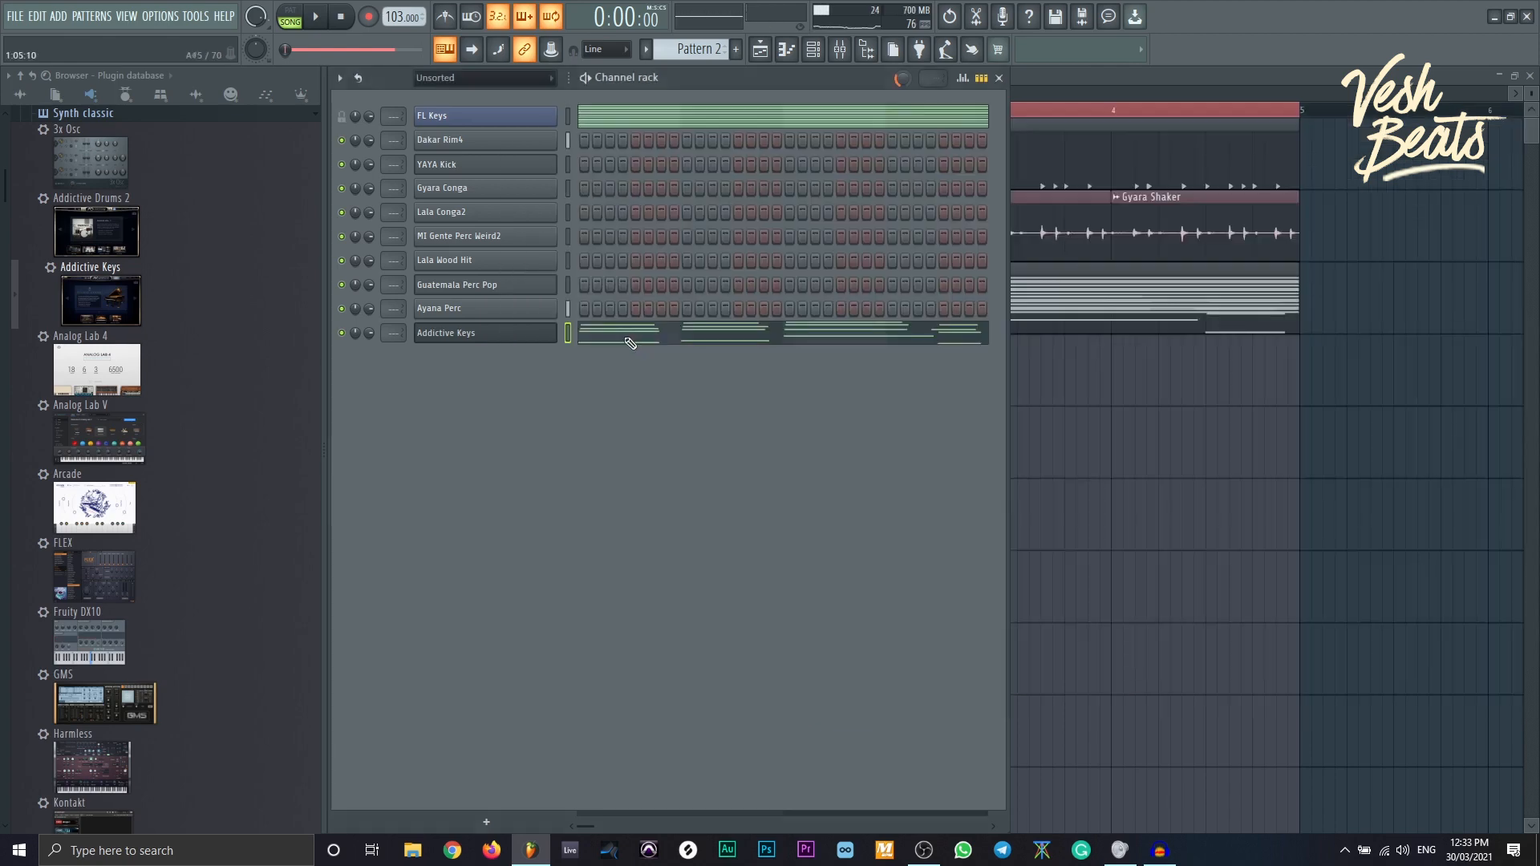
- Stretch the scale notes across the bars and shift the whole scale down two semitones
left_click(630, 343)
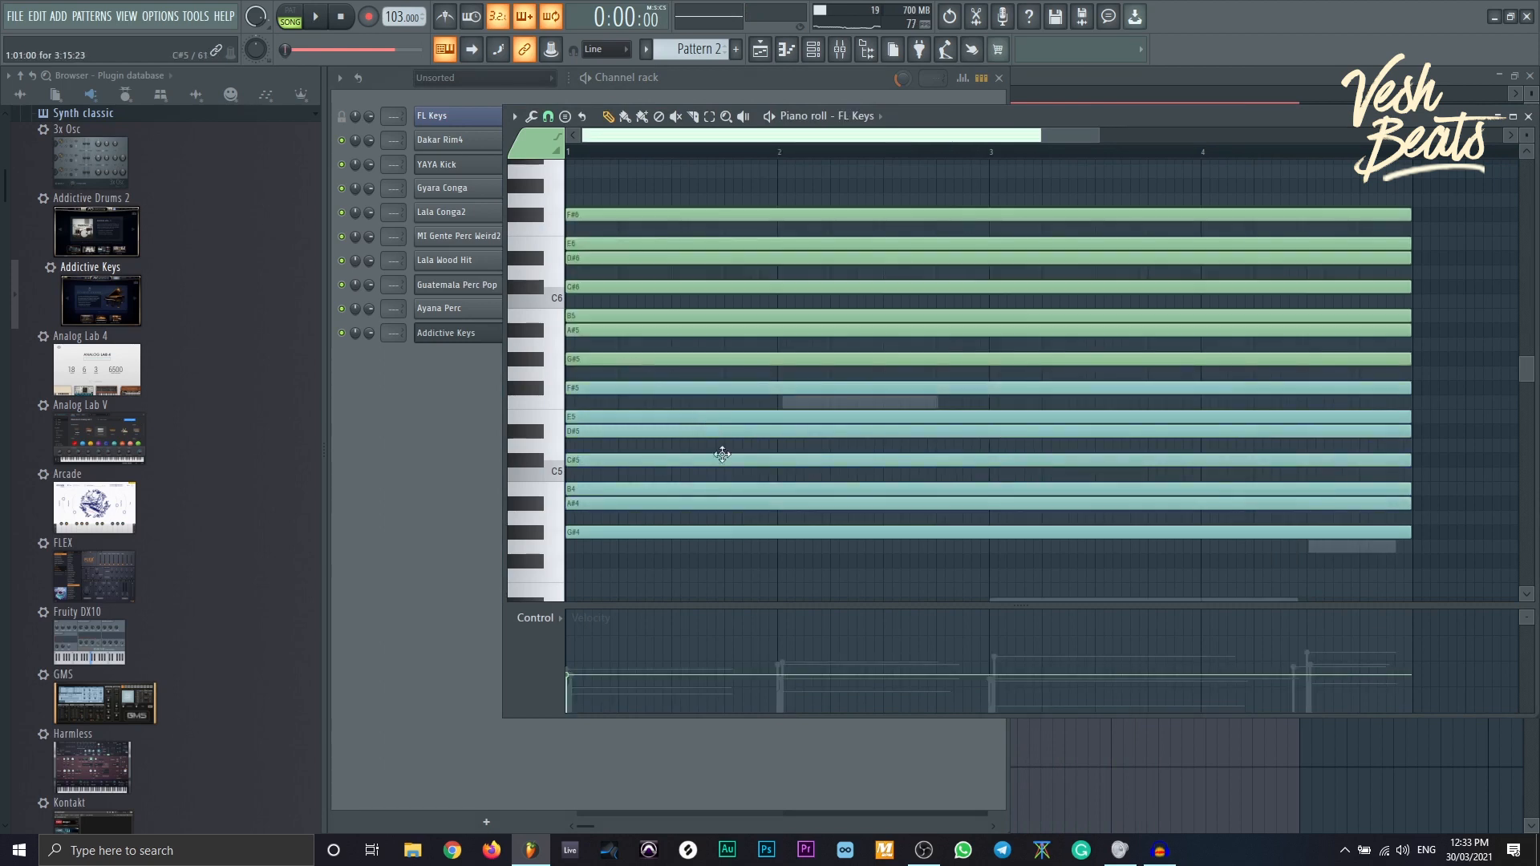
left_click_drag(636, 551, 746, 213)
scroll(630, 457, "down", 1)
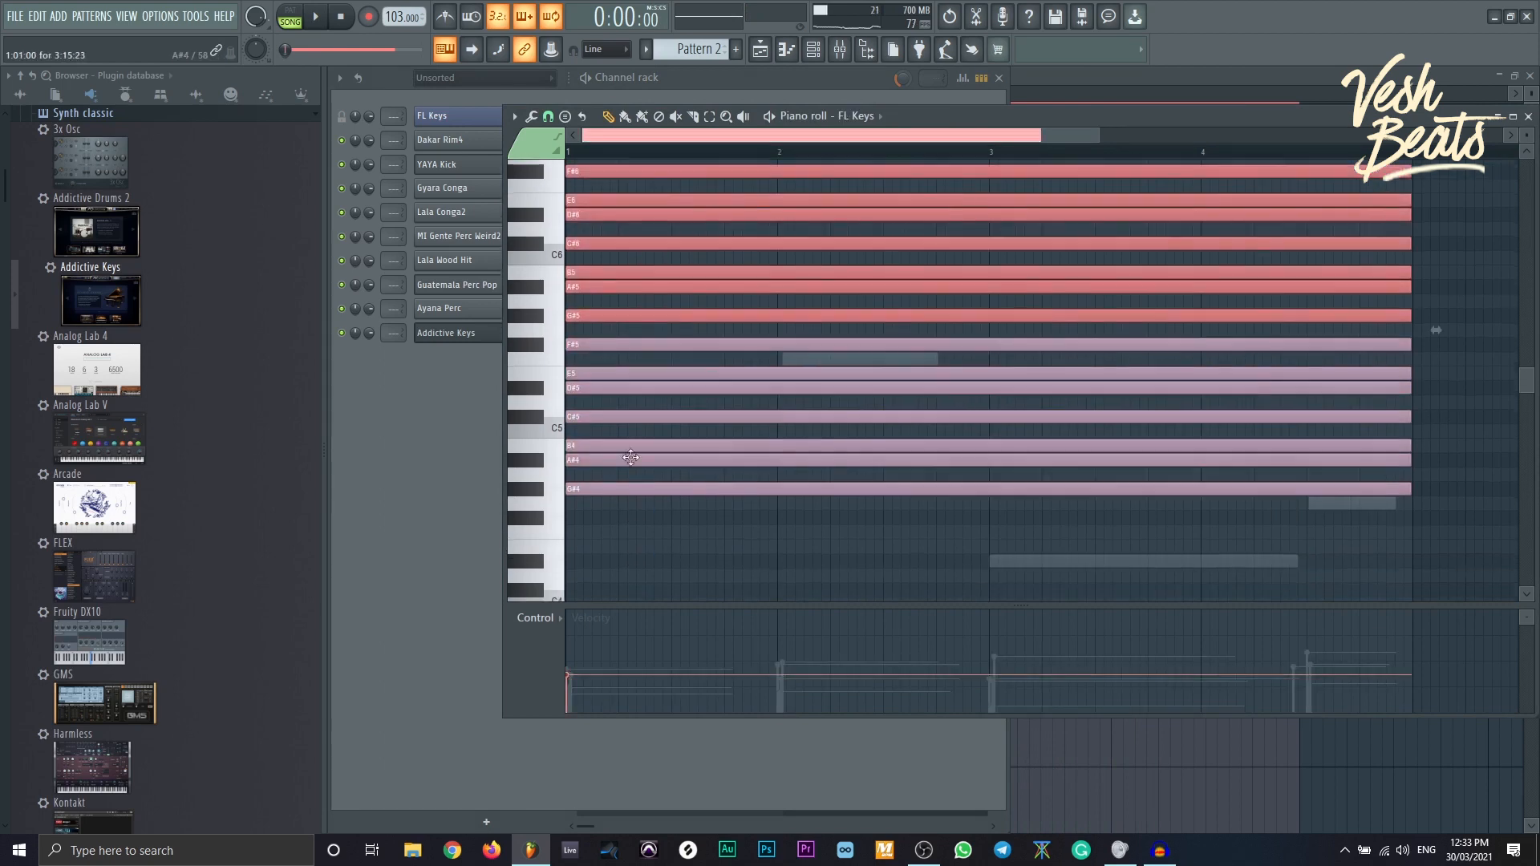
key("ctrl+a")
left_click_drag(575, 491, 609, 438)
- Adjust a scale note, then drop all the FL Keys notes down two octaves
scroll(680, 471, "down", 3)
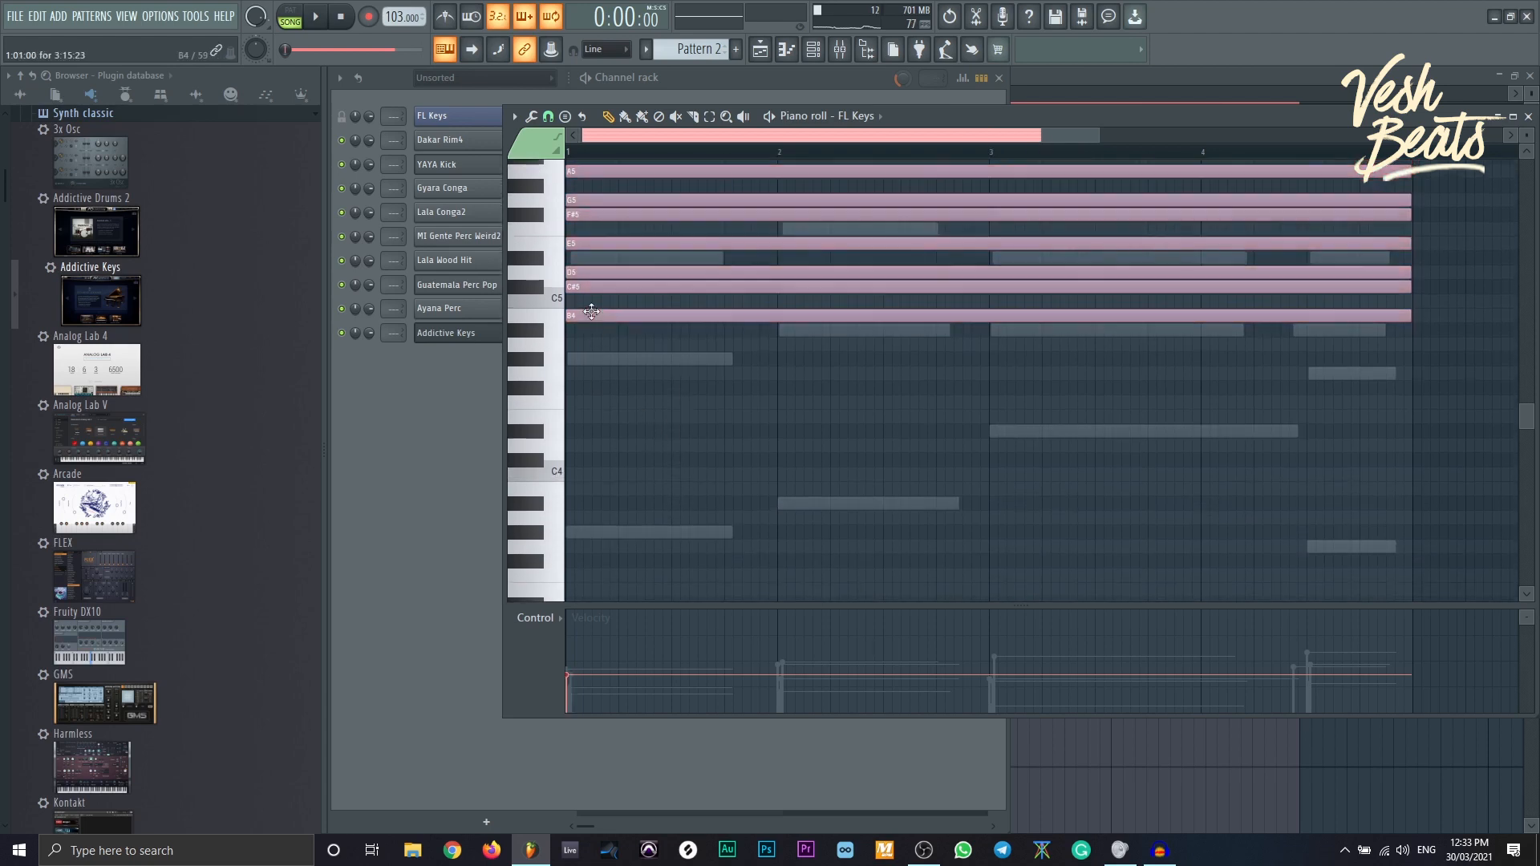
mouse_move(583, 305)
left_mouse_down()
mouse_move(582, 341)
mouse_move(571, 292)
left_mouse_up()
scroll(647, 413, "up", 1)
scroll(684, 445, "up", 3)
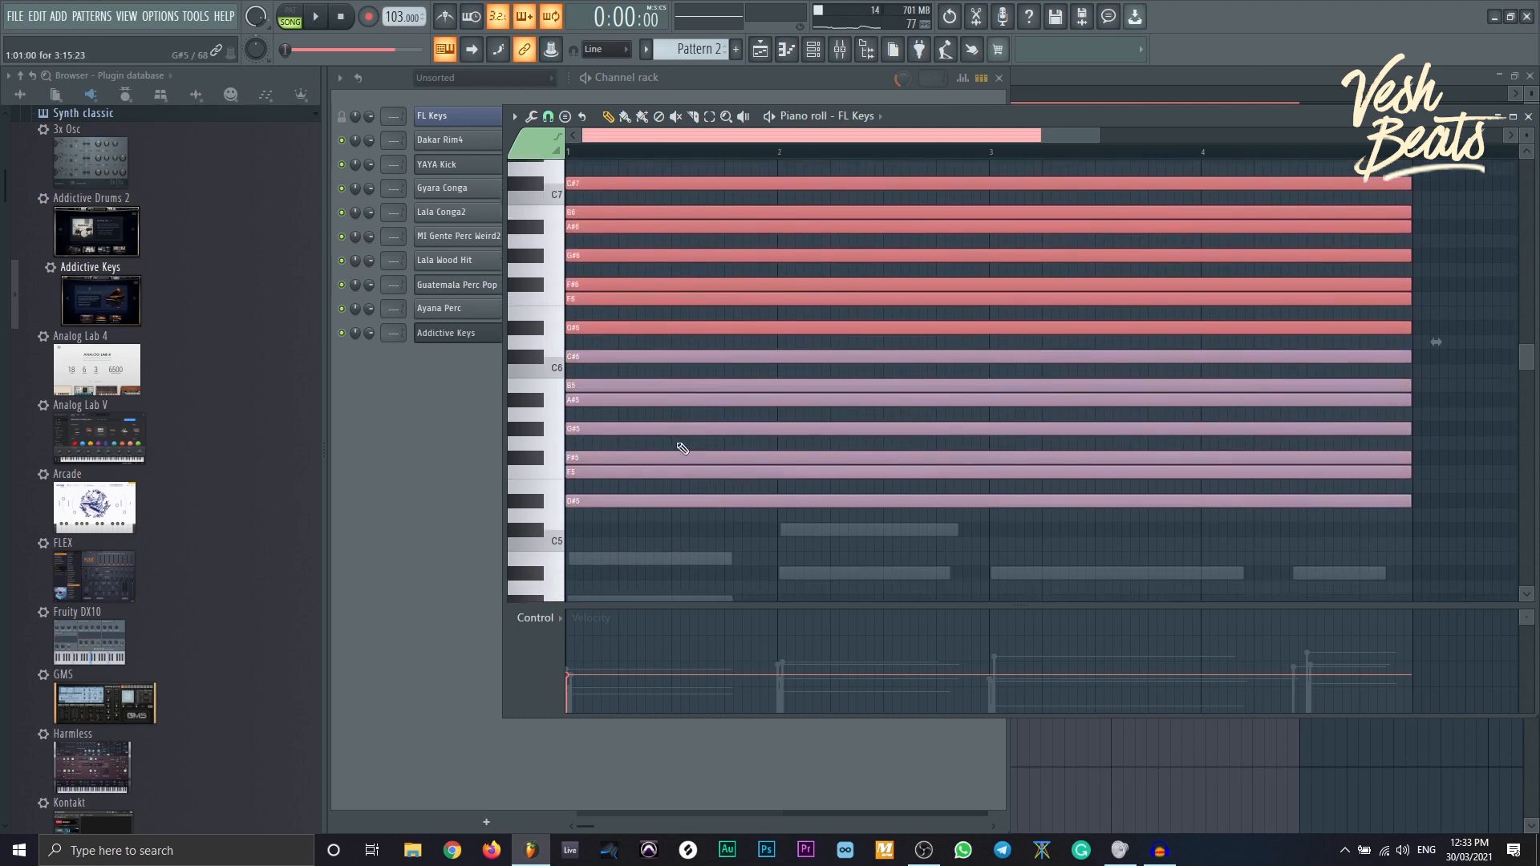
key("ctrl+Down")
scroll(854, 481, "down", 2)
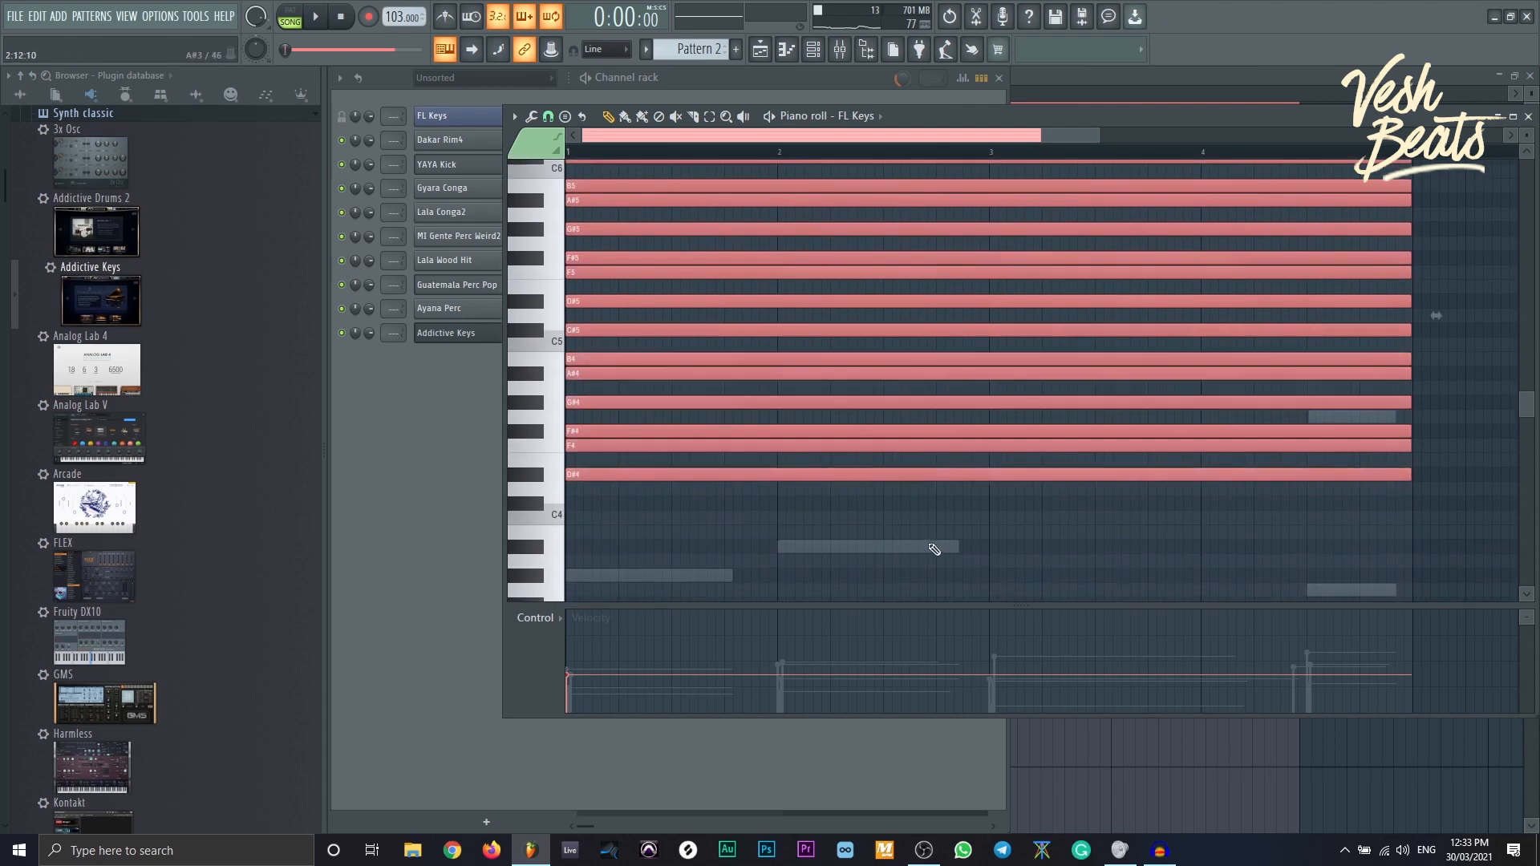
key("ctrl+Down")
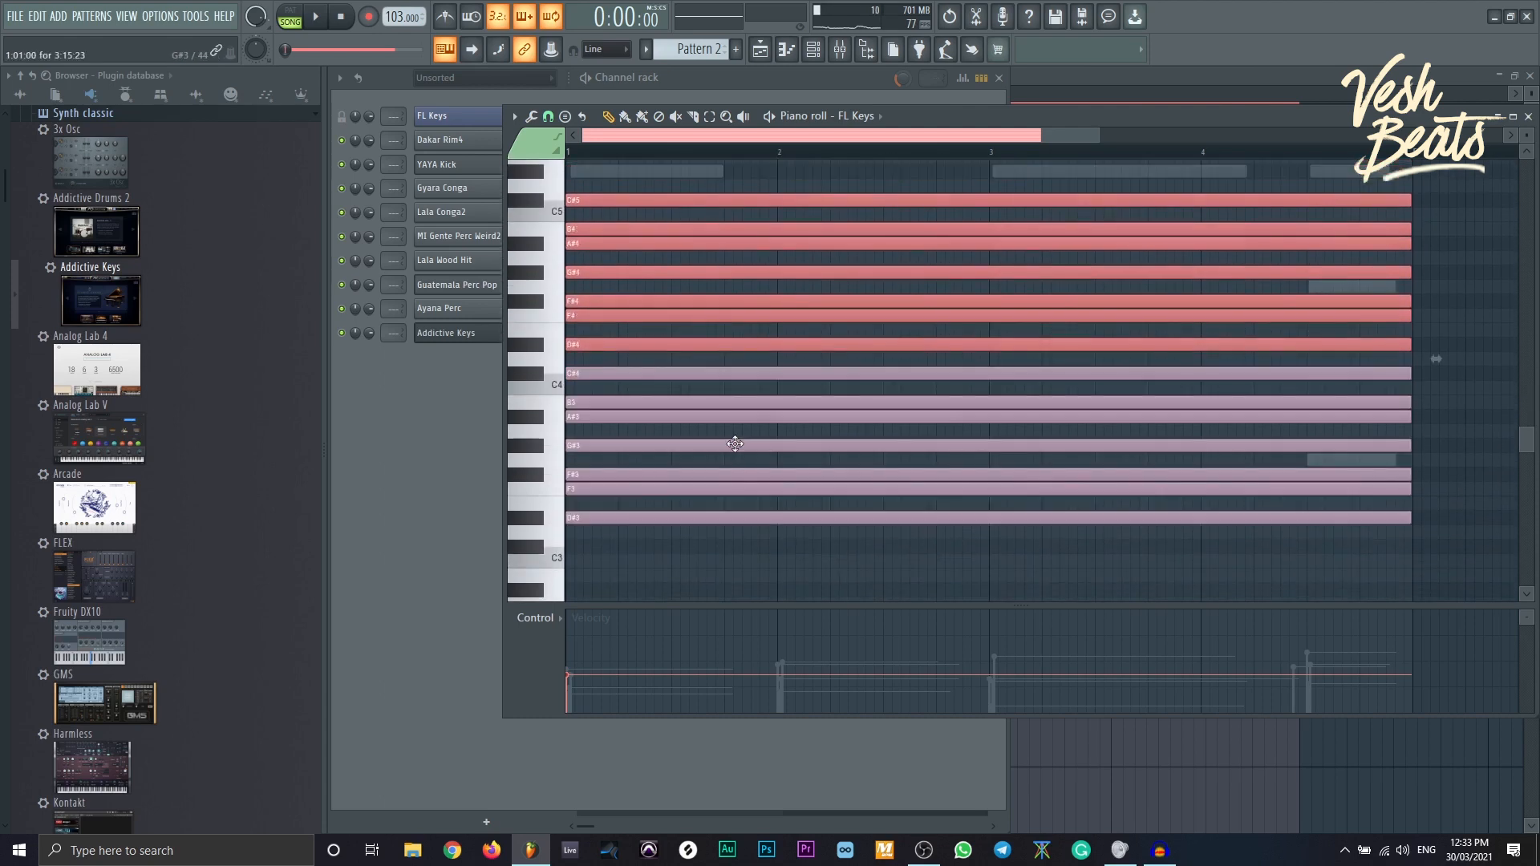
- Add copies of the scale an octave higher and starting at D#5 to stack the octaves
scroll(733, 438, "up", 3)
scroll(722, 461, "down", 3)
scroll(682, 401, "up", 2)
left_click_drag(641, 312, 642, 314)
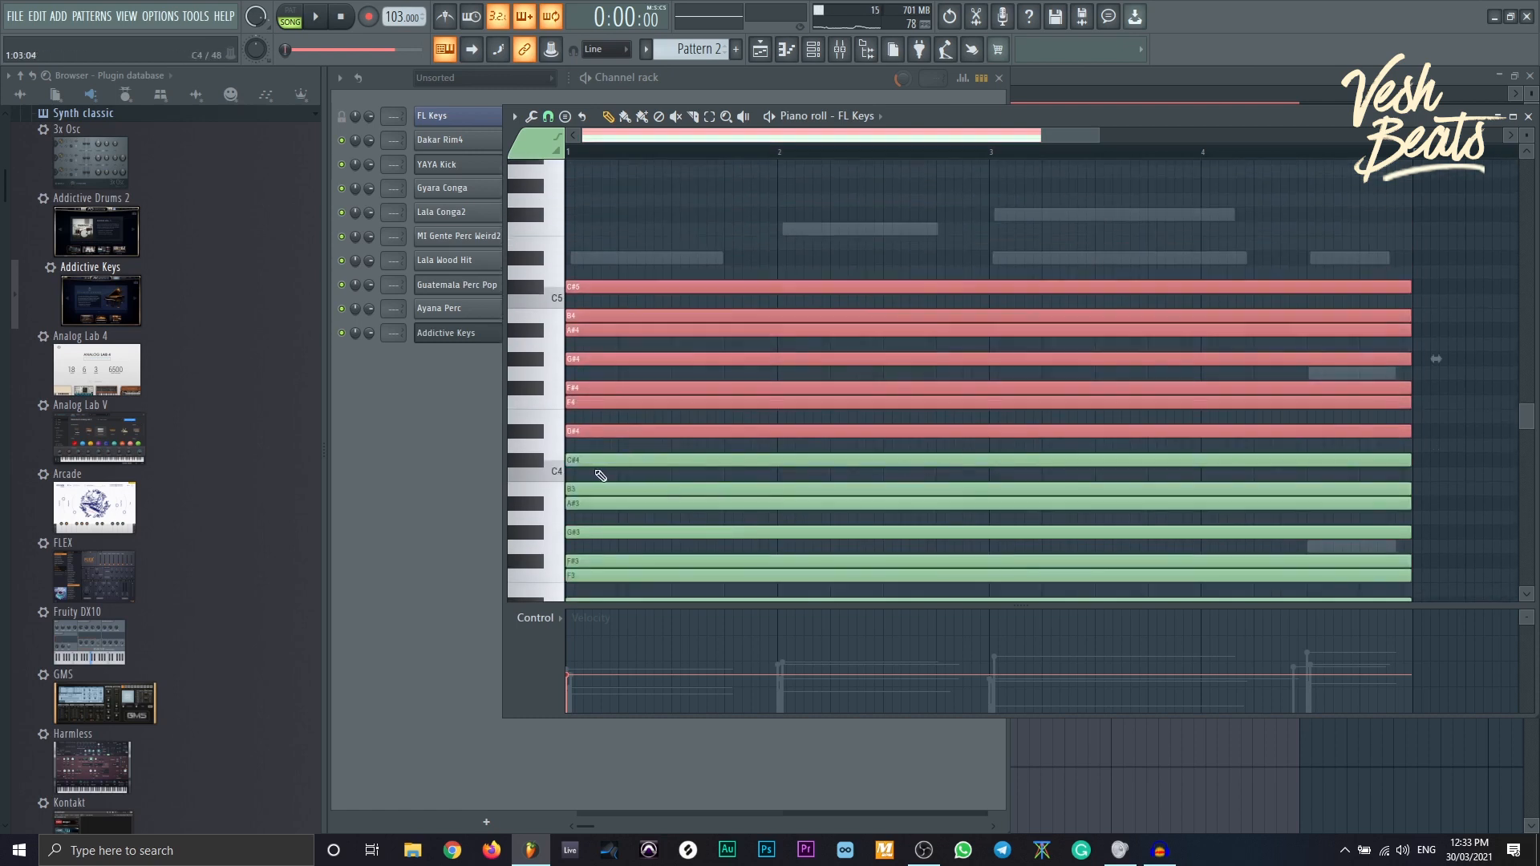
left_click_drag(576, 428, 576, 254)
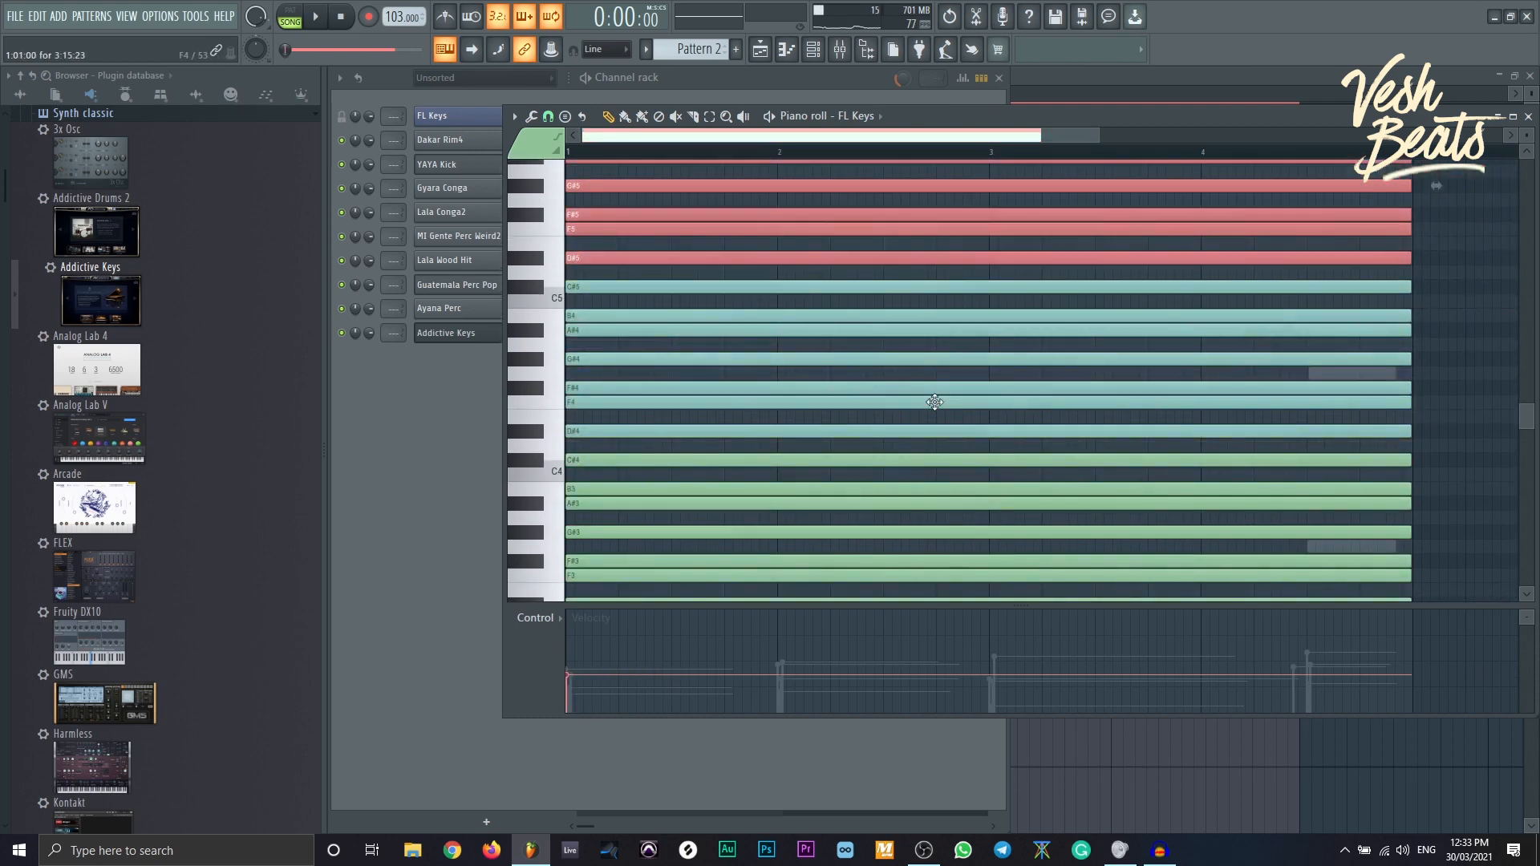
scroll(935, 402, "down", 2)
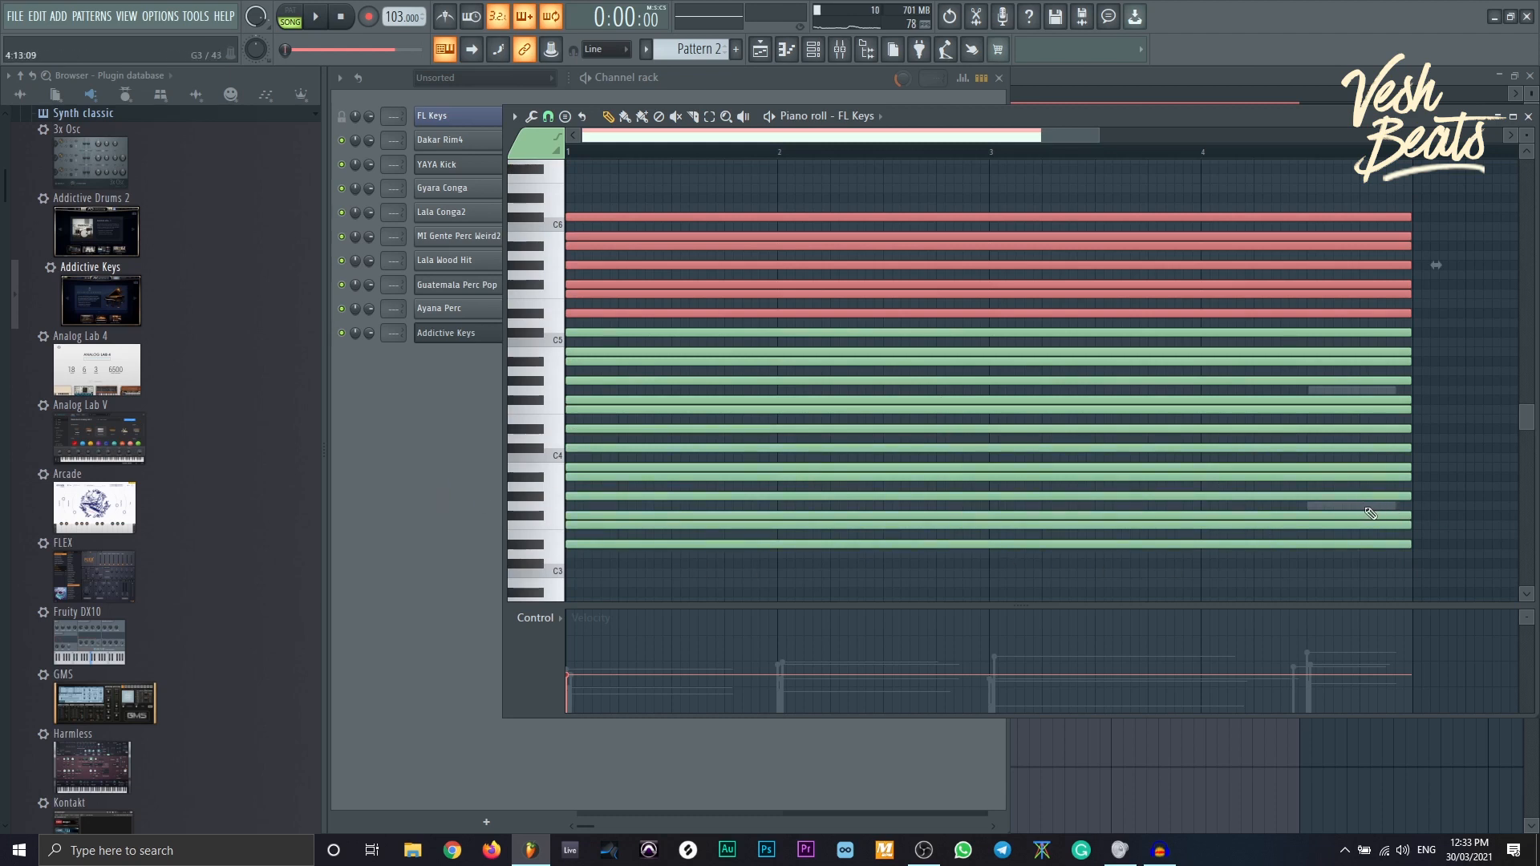
left_click(796, 98)
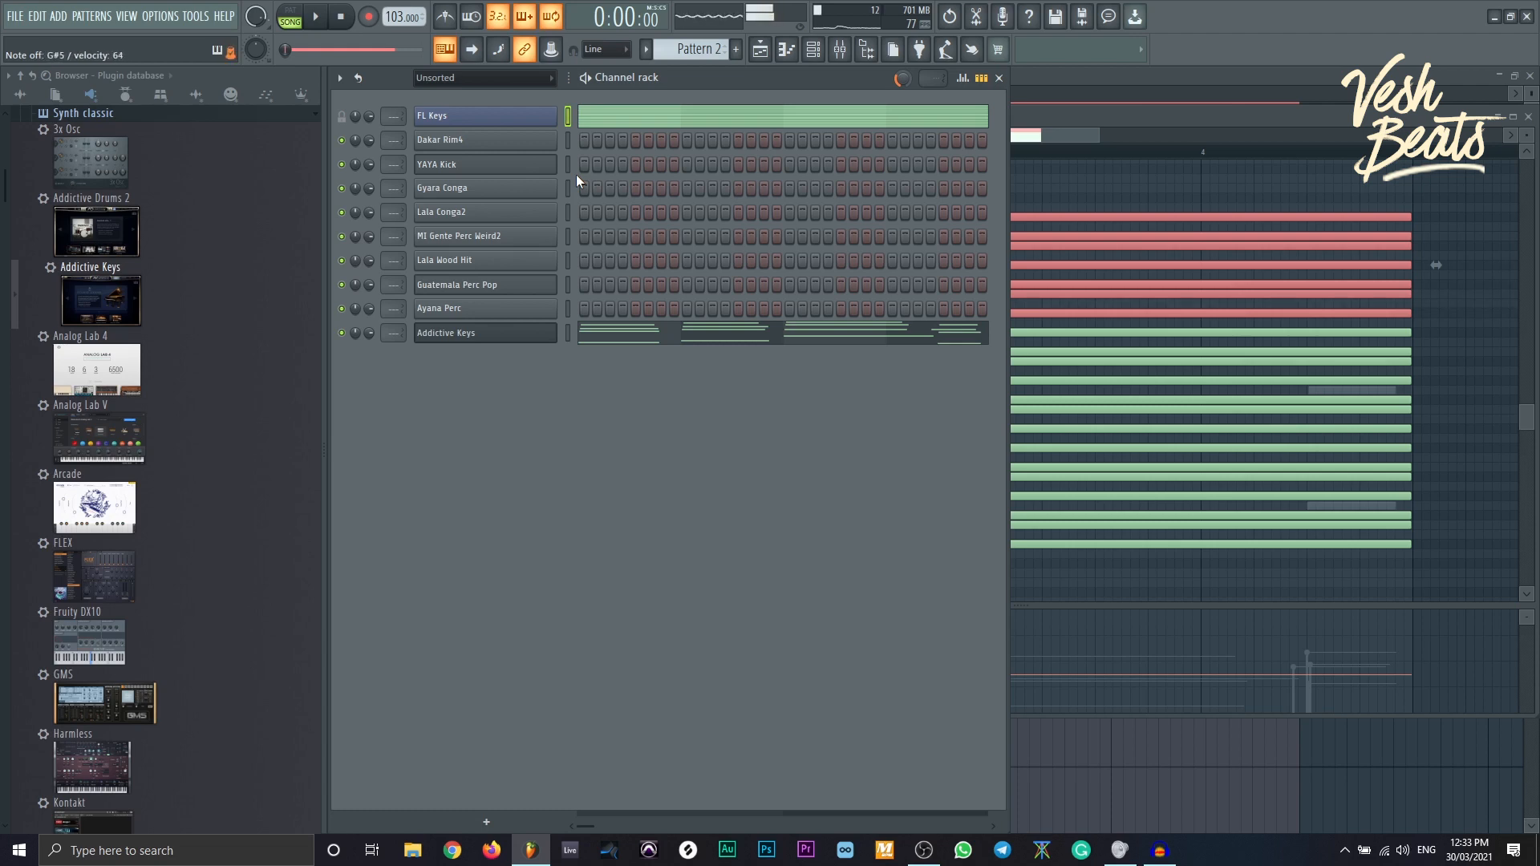
- Play the pattern to hear the FL Keys and Addictive Keys parts together
key("space")
key("space")
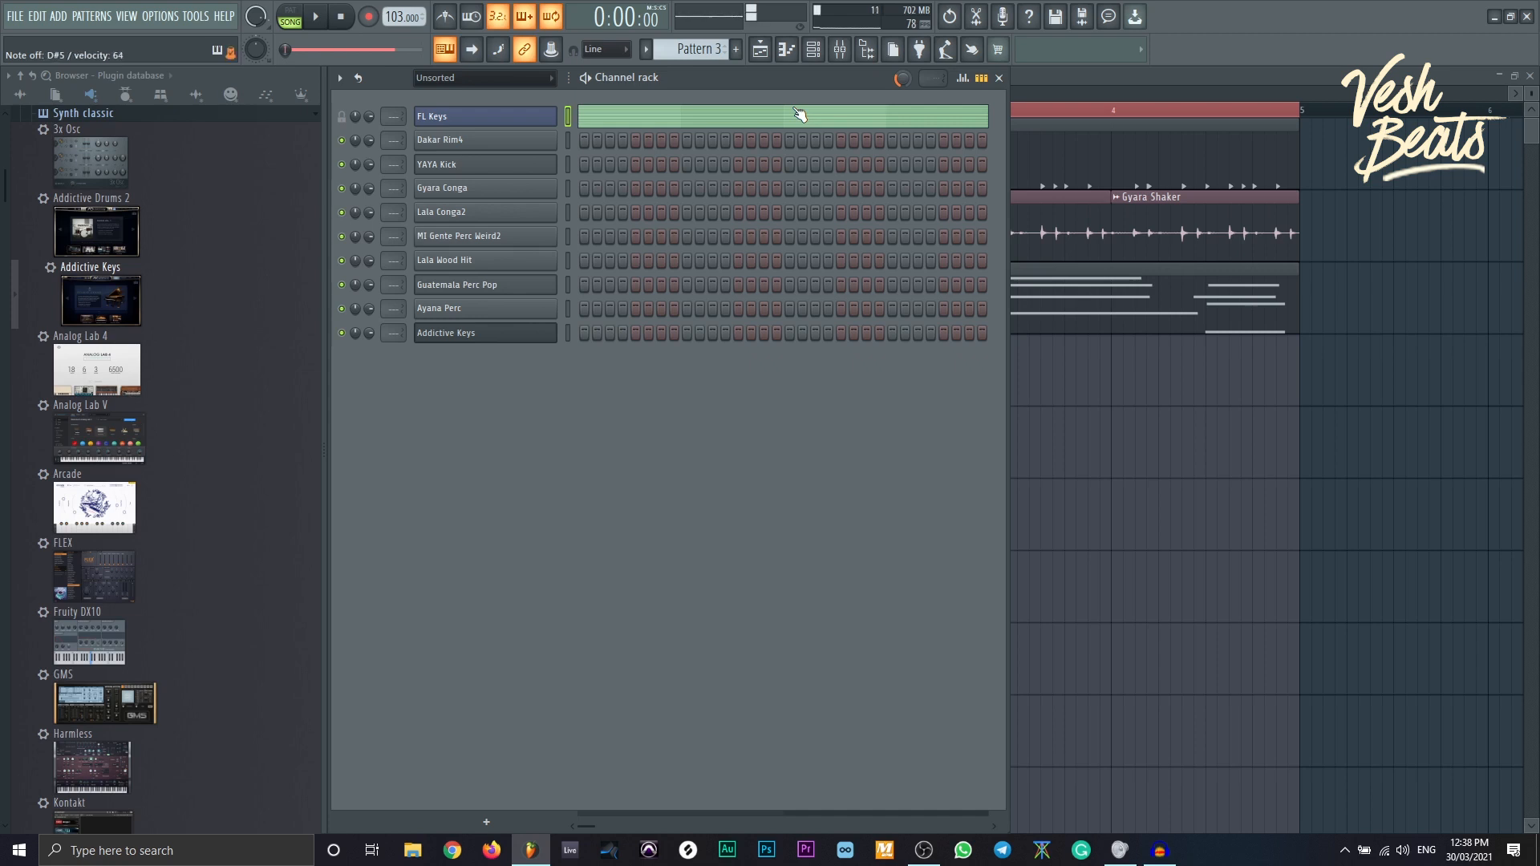
- Open the FL Keys instrument window and switch the browser to the sample list
left_click(552, 116)
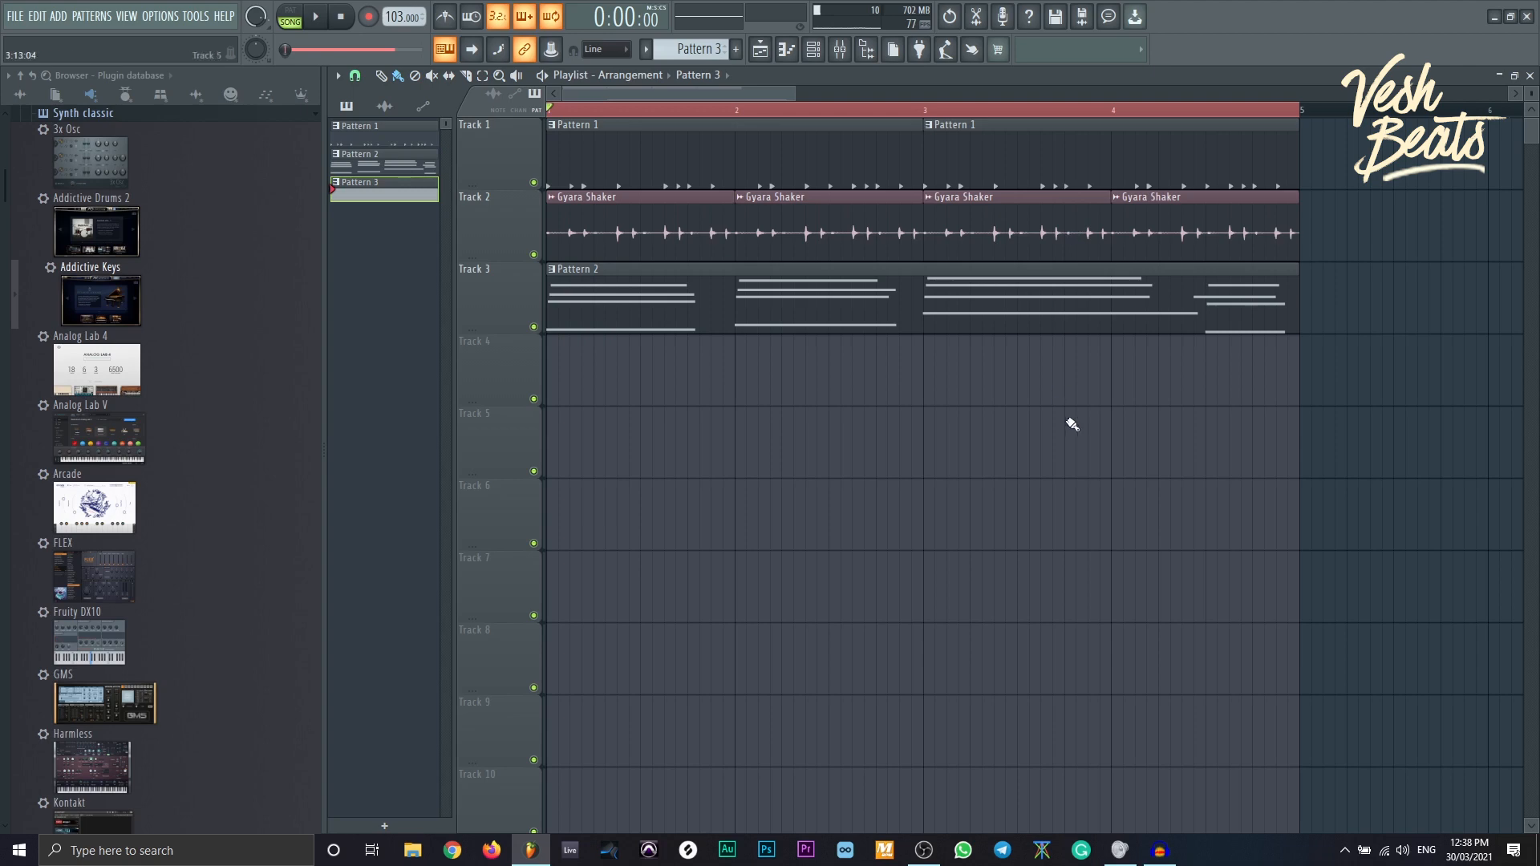
left_click(199, 98)
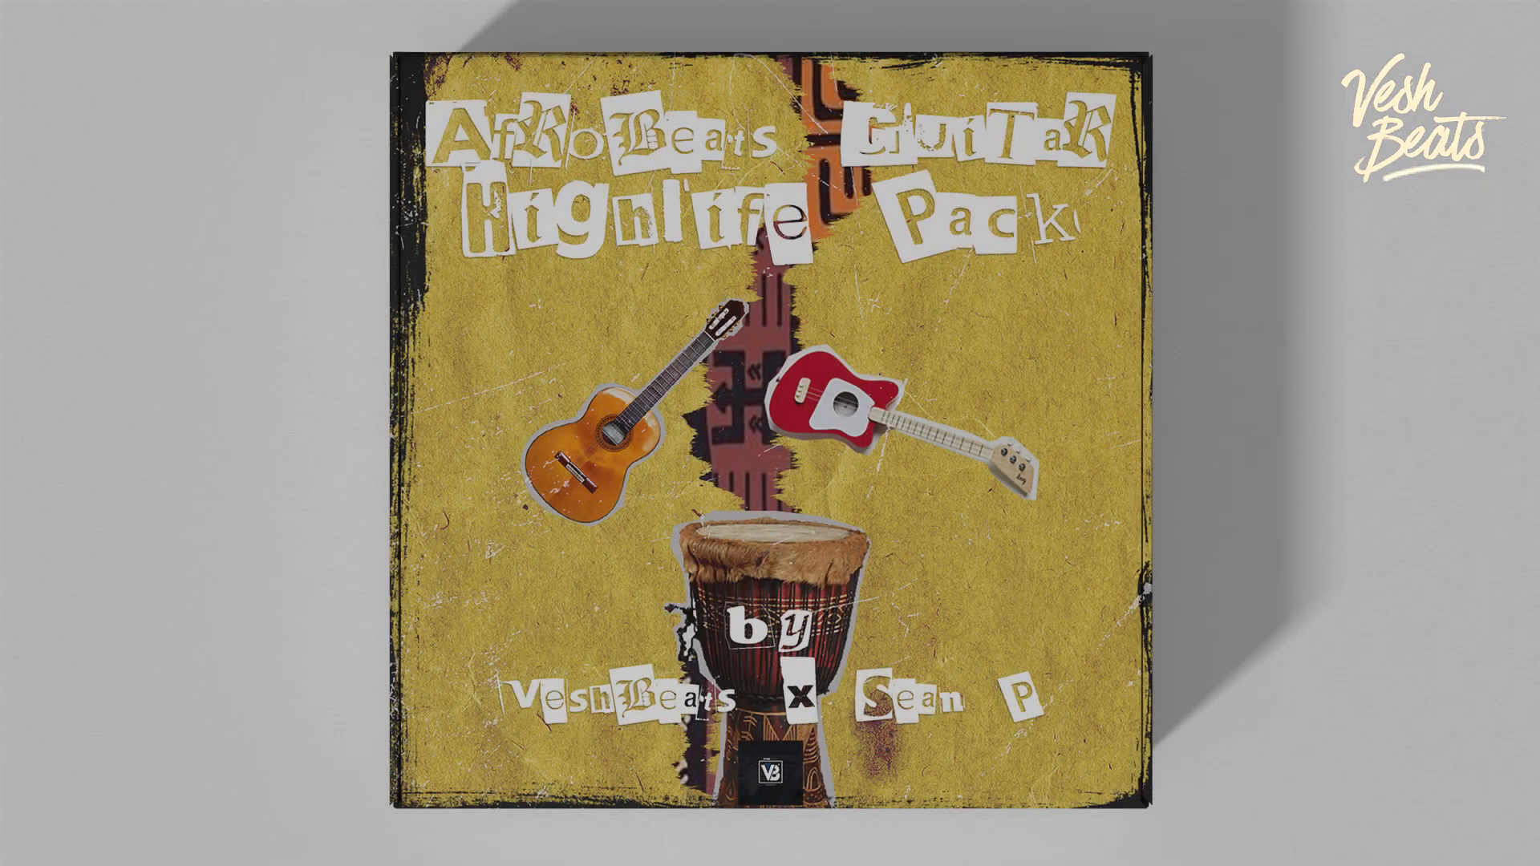